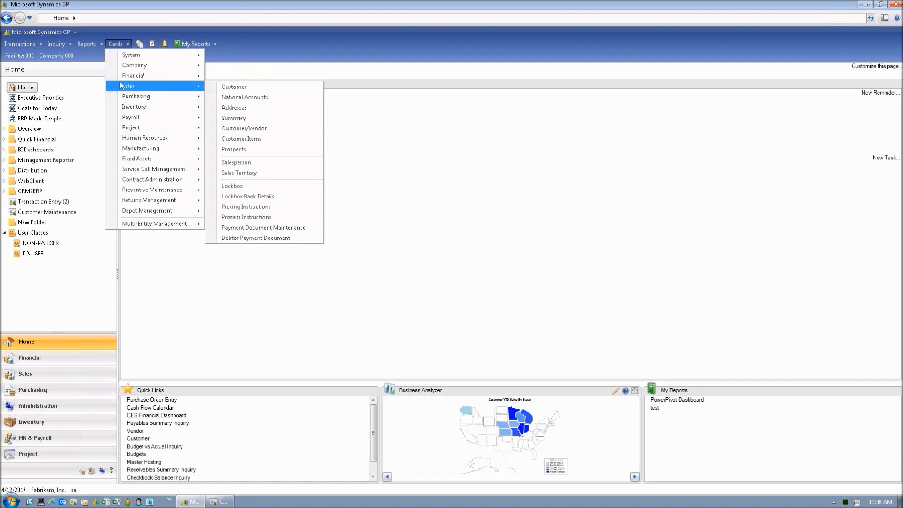
{"action": "left_click", "coordinate": [55, 44]}
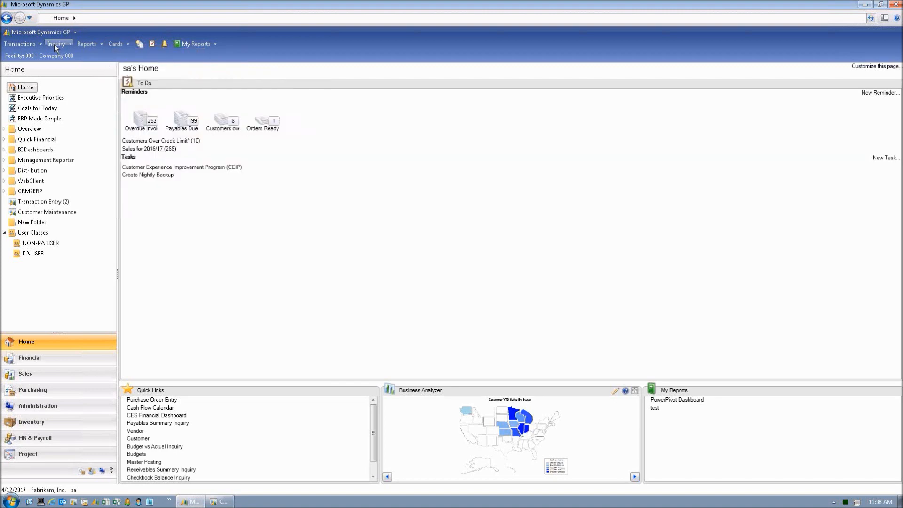
{"action": "left_click", "coordinate": [55, 44]}
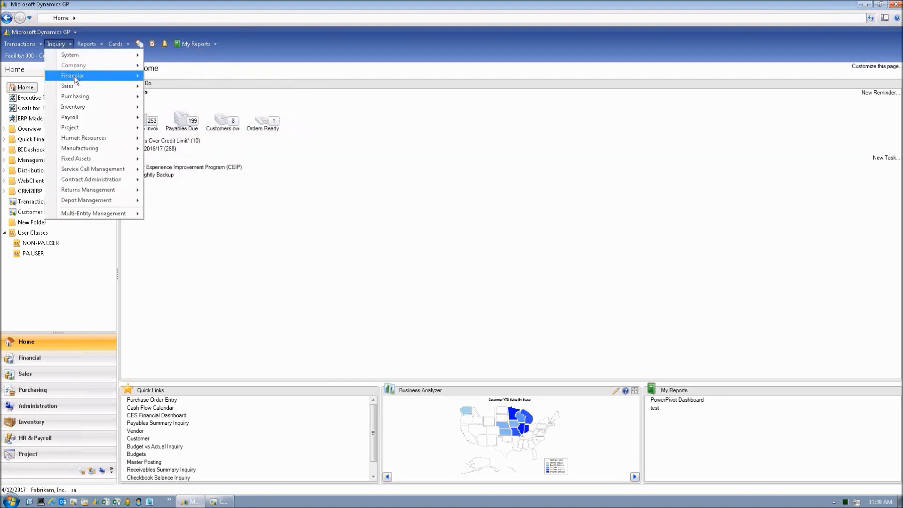
{"action": "mouse_move", "coordinate": [73, 79]}
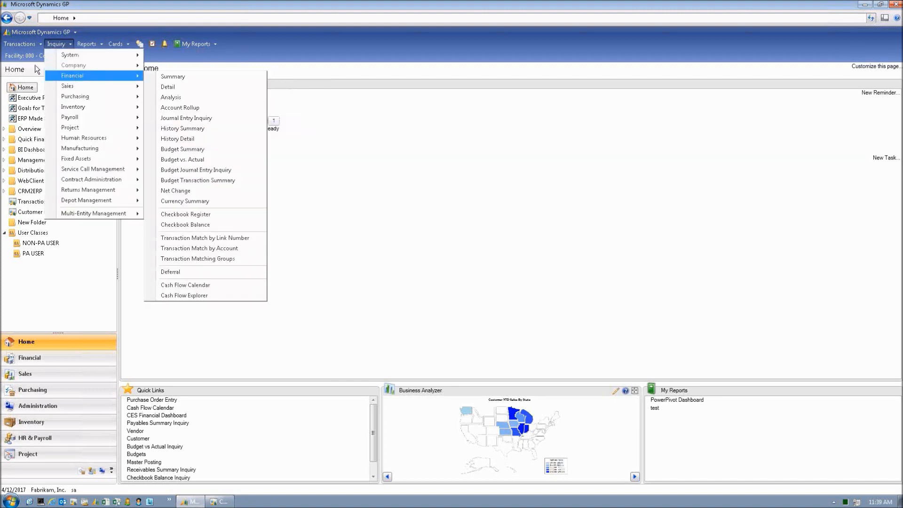
{"action": "left_click", "coordinate": [21, 41]}
{"action": "left_click", "coordinate": [20, 43]}
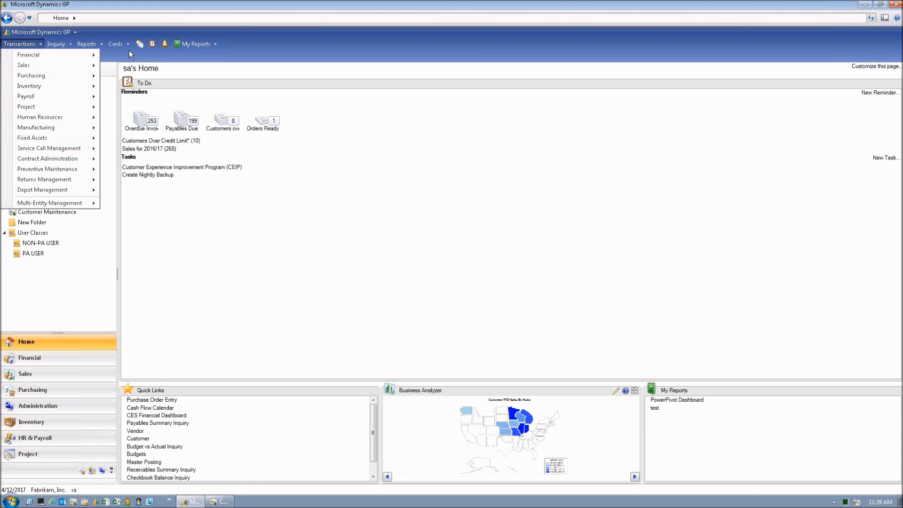
- Open the Customer Maintenance window from the Sales cards and close it without entering anything
{"action": "left_click", "coordinate": [119, 42]}
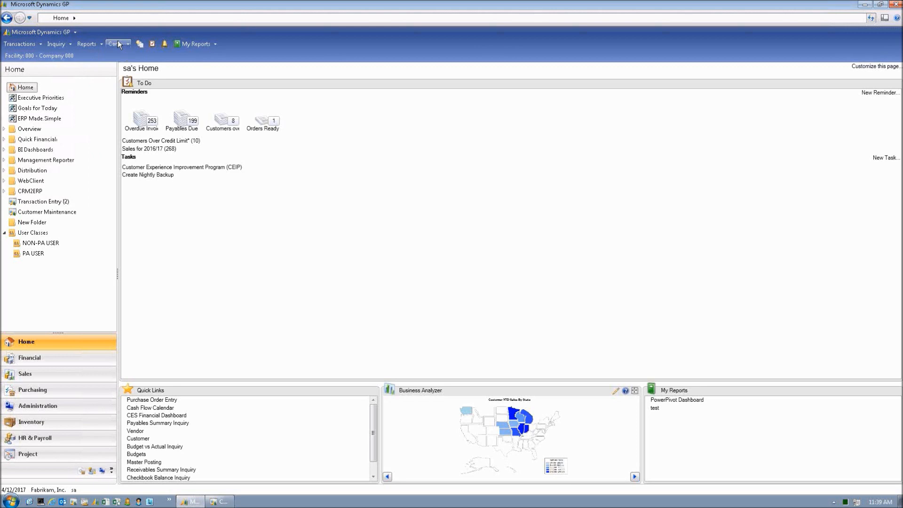
{"action": "left_click", "coordinate": [118, 43]}
{"action": "mouse_move", "coordinate": [154, 84]}
{"action": "left_click", "coordinate": [234, 93]}
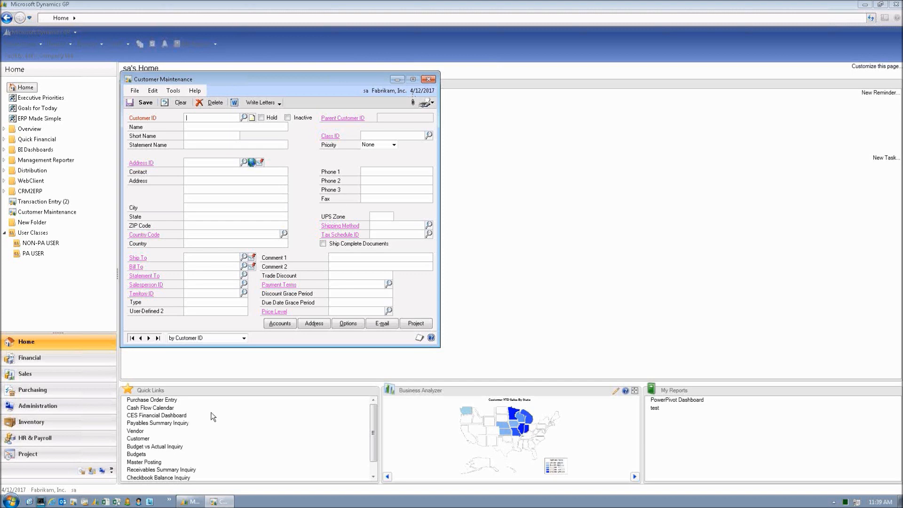
{"action": "left_click", "coordinate": [429, 79]}
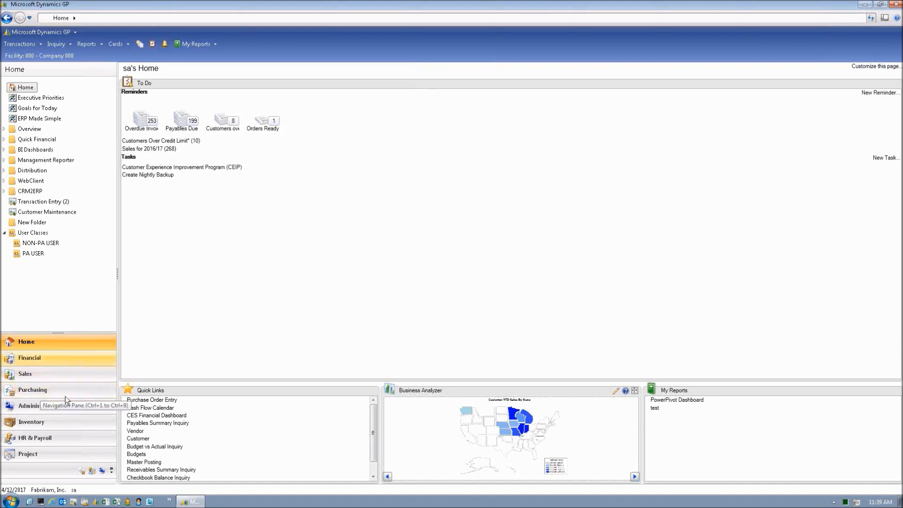
- Open the Purchasing area page and remove the Setup and Routines sections from its content
{"action": "left_click", "coordinate": [111, 471]}
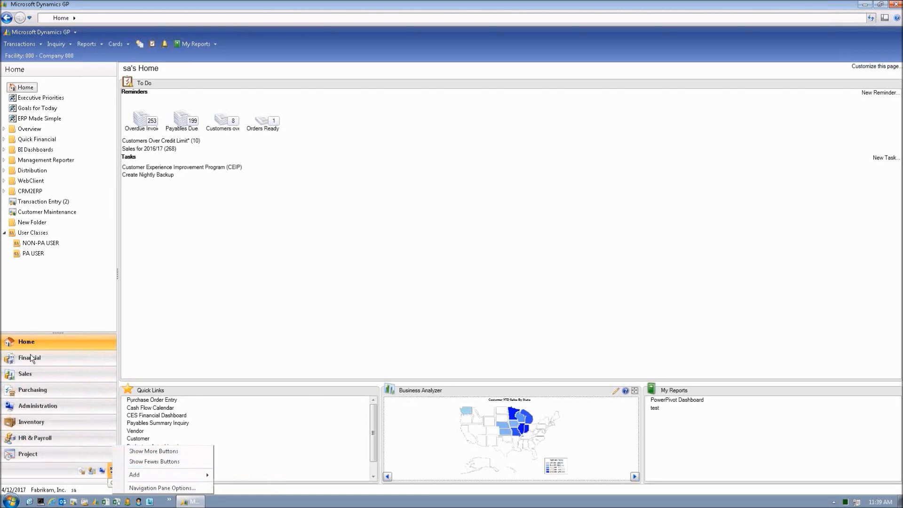
{"action": "left_click", "coordinate": [33, 391]}
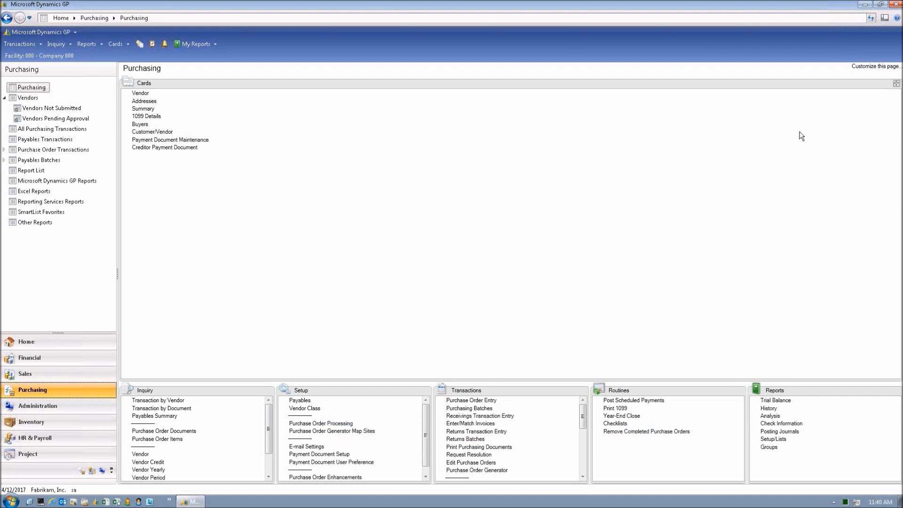
{"action": "left_click", "coordinate": [860, 67]}
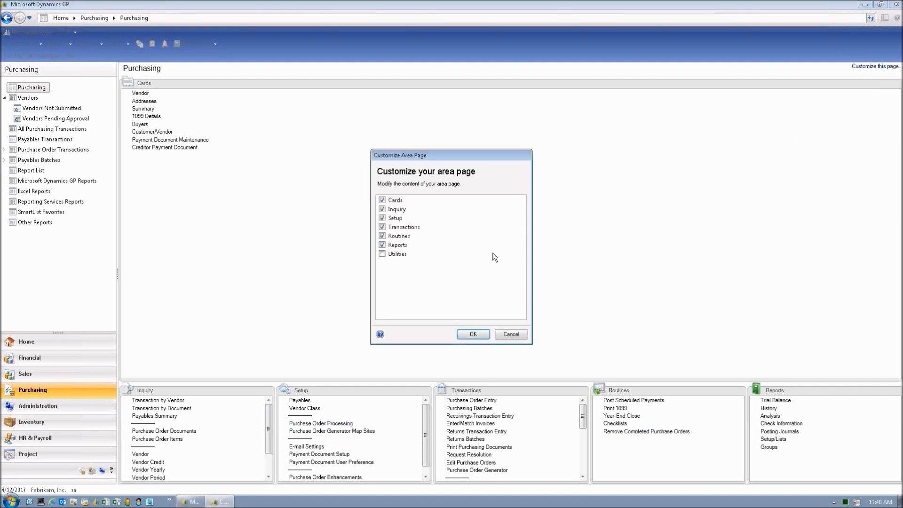
{"action": "left_click", "coordinate": [382, 218]}
{"action": "left_click", "coordinate": [382, 235]}
{"action": "left_click", "coordinate": [469, 334]}
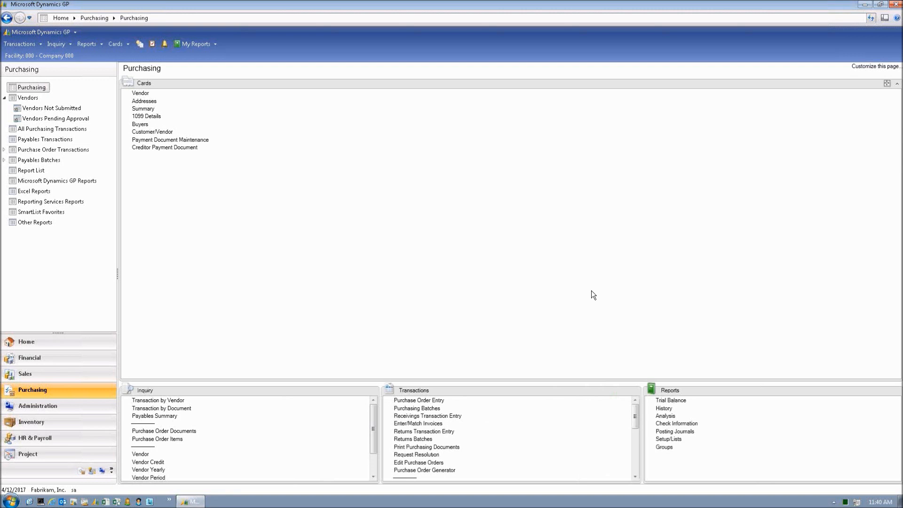
- Add the Routines section back to the Purchasing area page
{"action": "left_click", "coordinate": [871, 66]}
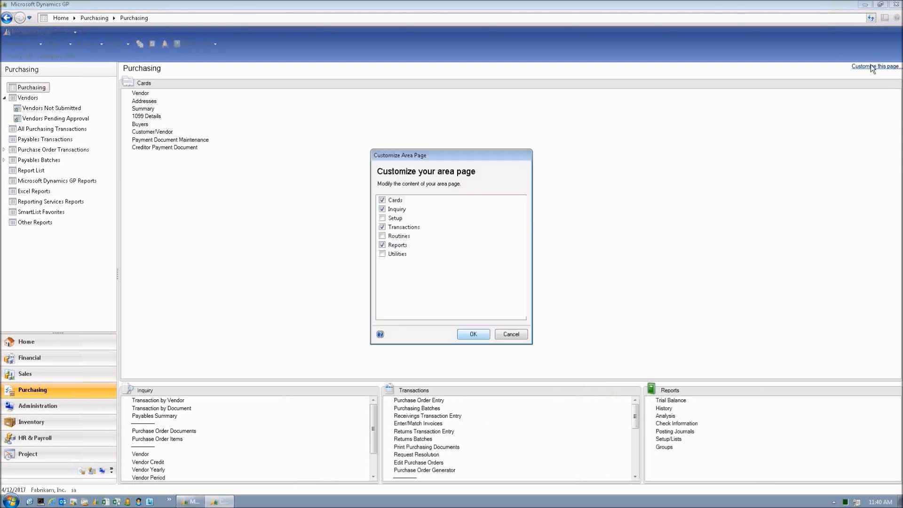
{"action": "left_click", "coordinate": [383, 237]}
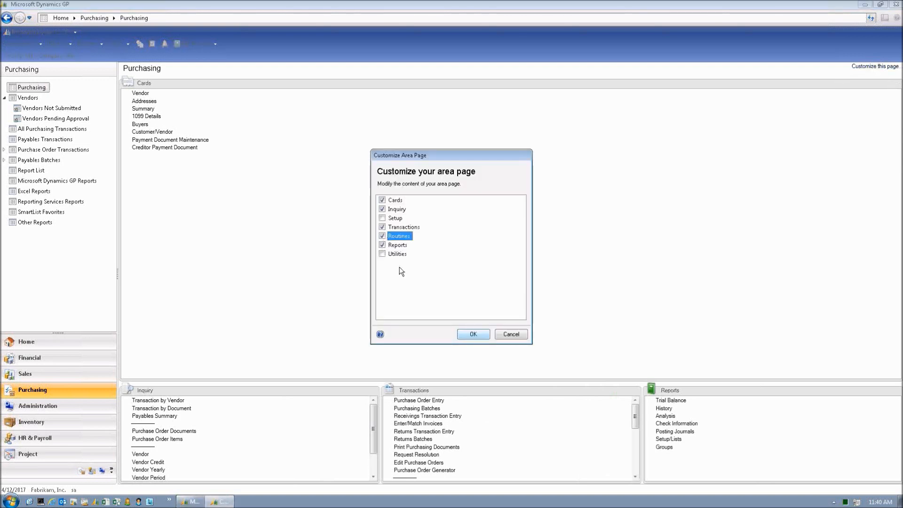
{"action": "left_click", "coordinate": [471, 335]}
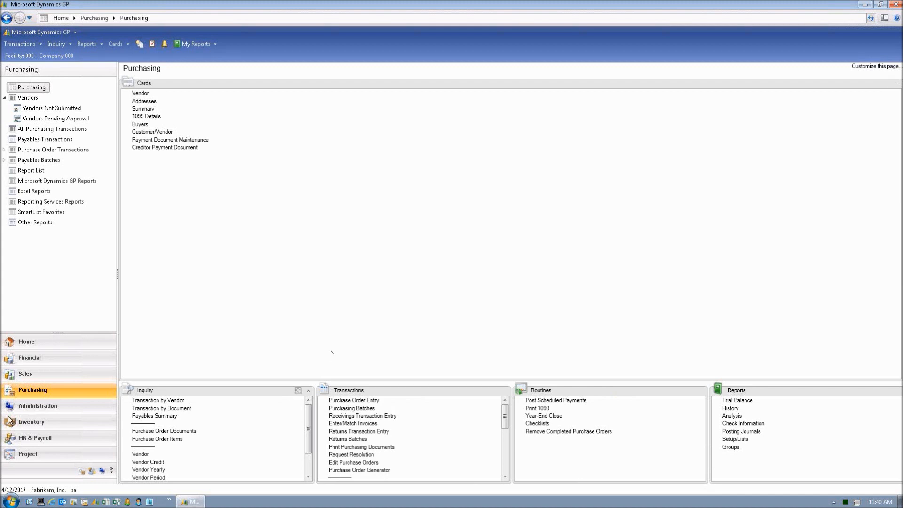
- Open the Vendor card and the payables Transaction Entry window from the Purchasing page, closing each one without changes
{"action": "left_click", "coordinate": [141, 93]}
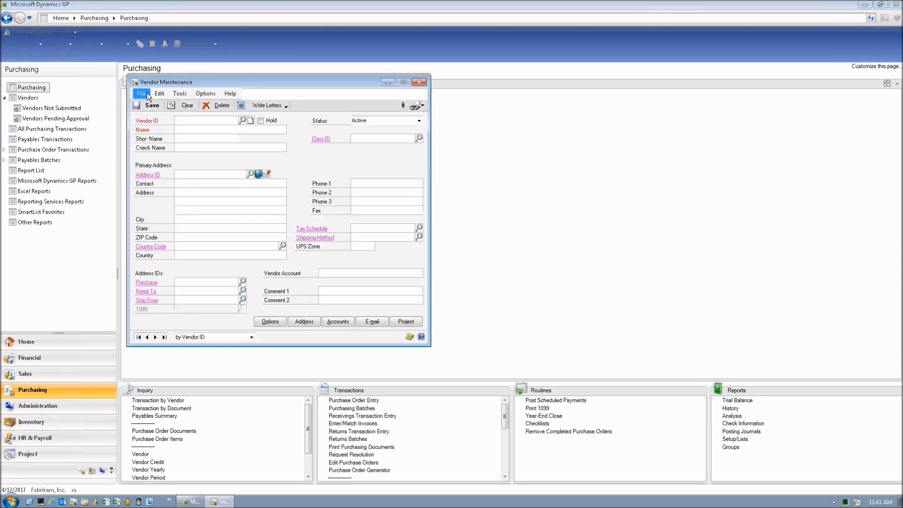
{"action": "left_click", "coordinate": [419, 82]}
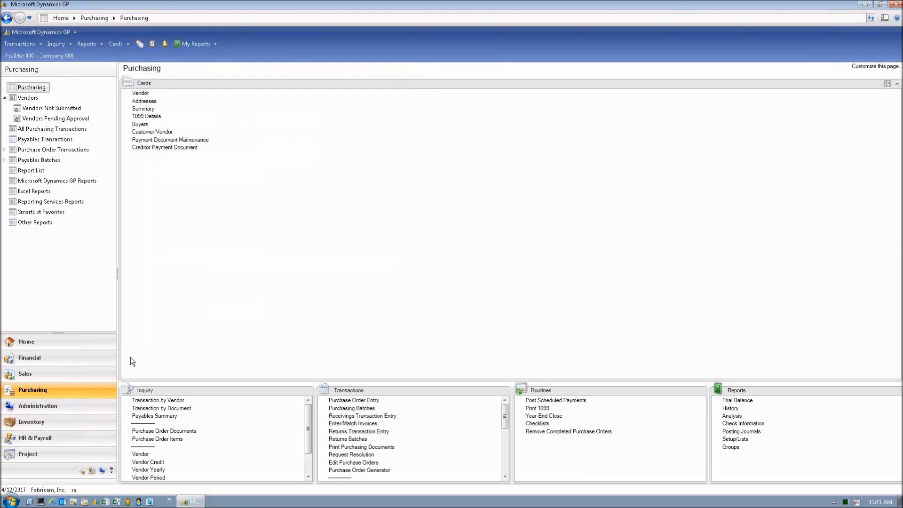
{"action": "left_click", "coordinate": [504, 476]}
{"action": "left_click", "coordinate": [505, 477]}
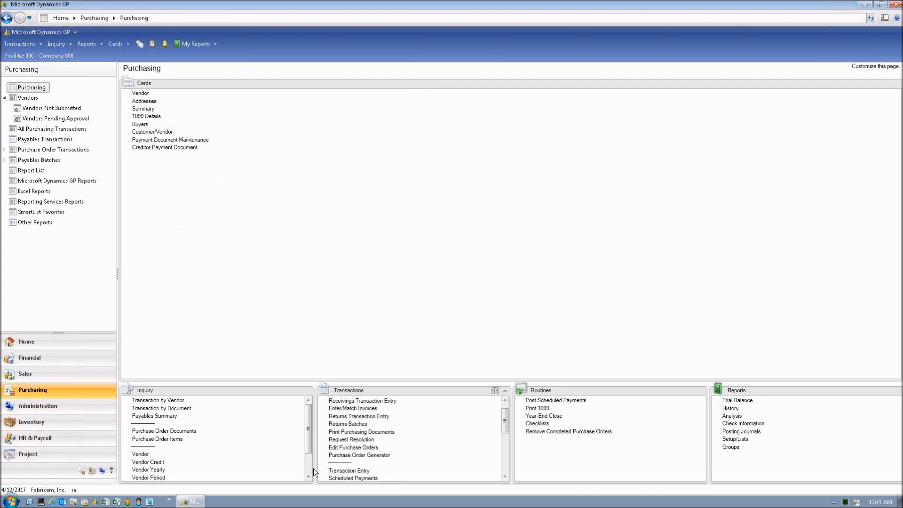
{"action": "left_click", "coordinate": [352, 470]}
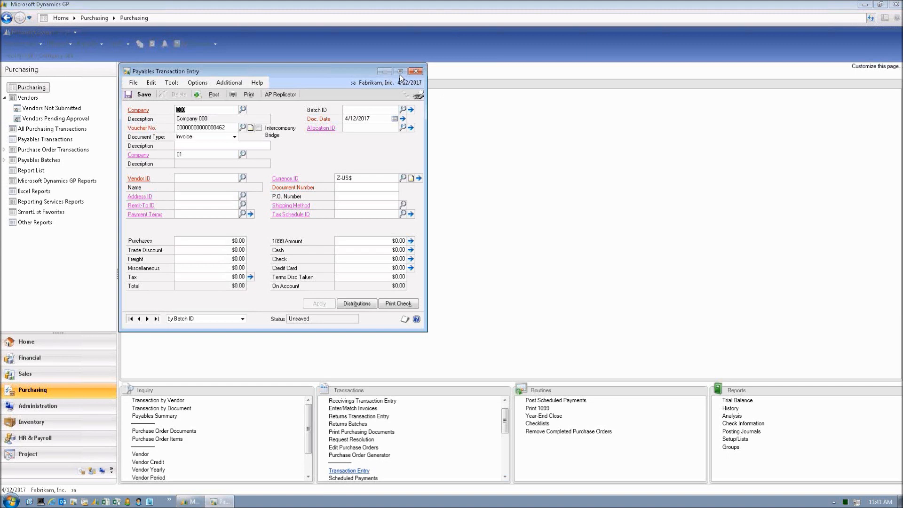
{"action": "left_click", "coordinate": [416, 71]}
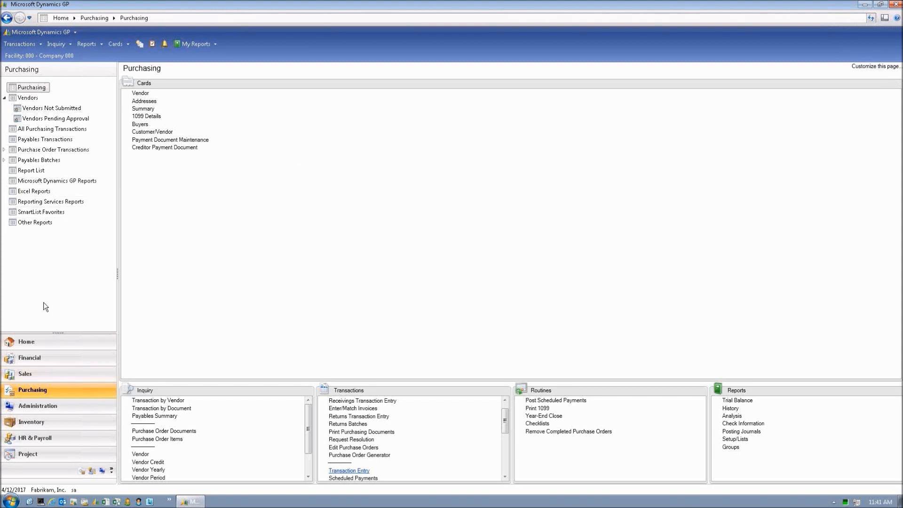
- Open the Sales customer list and mark Aaron Fitz Electrical, Advanced Paper Co., Astor Suites, Atmore Retirement Center, Blue Yonder Airlines, Boyle's Country Inn's and Breakthrough Telemarketing
{"action": "left_click", "coordinate": [37, 376]}
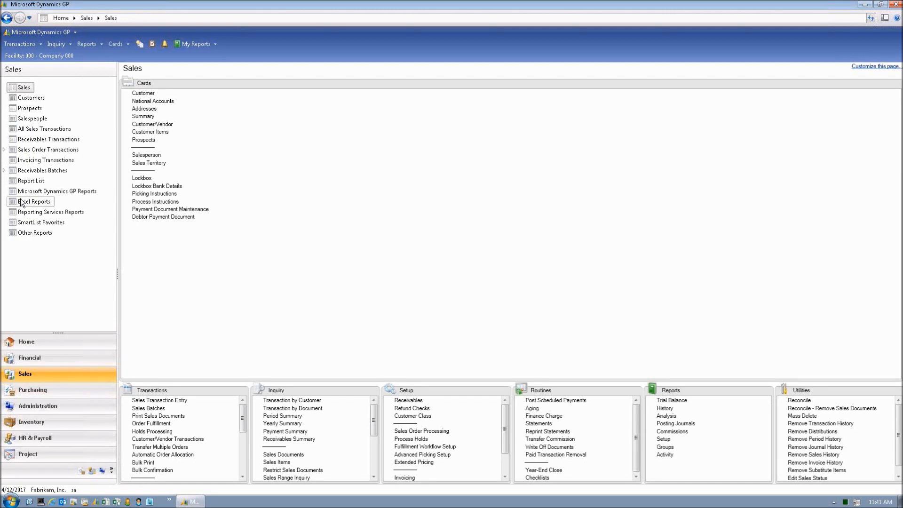
{"action": "left_click", "coordinate": [33, 98]}
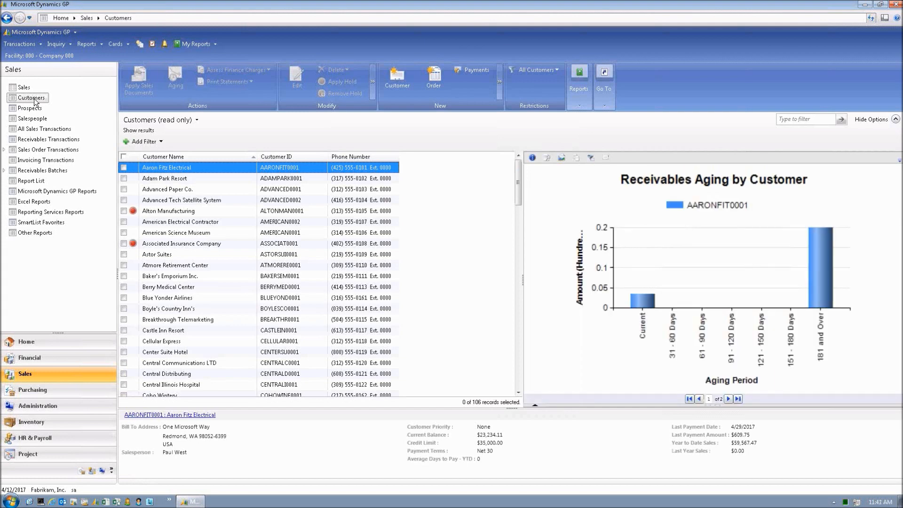
{"action": "left_click", "coordinate": [124, 168]}
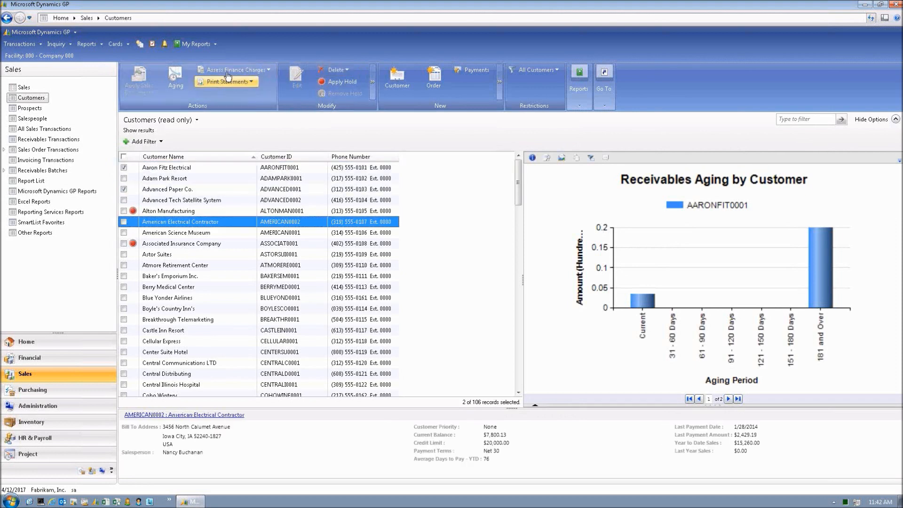
{"action": "left_click", "coordinate": [124, 265]}
{"action": "left_click", "coordinate": [124, 254]}
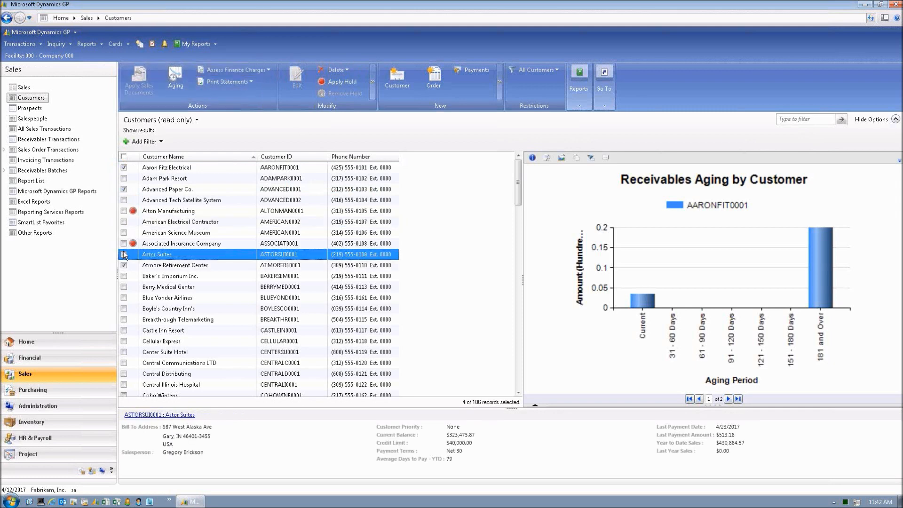
{"action": "left_click", "coordinate": [123, 297]}
{"action": "left_click", "coordinate": [124, 319]}
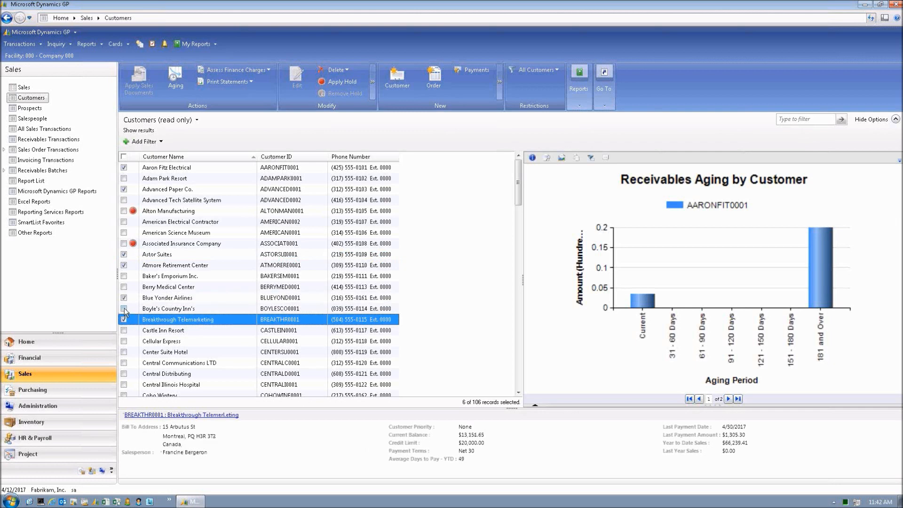
{"action": "left_click", "coordinate": [123, 309]}
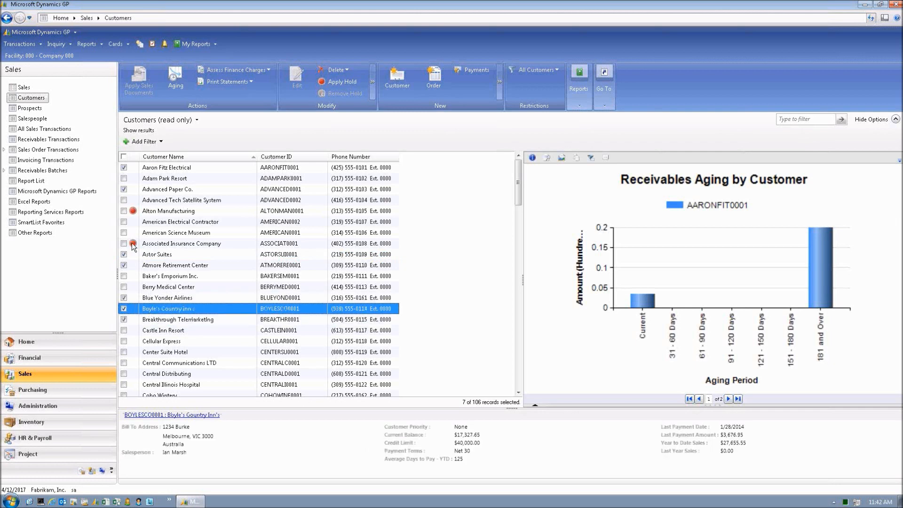
- View the detail summaries of Aaron Fitz Electrical and Adam Park Resort in the customer list
{"action": "mouse_move", "coordinate": [132, 245]}
{"action": "left_click", "coordinate": [162, 171]}
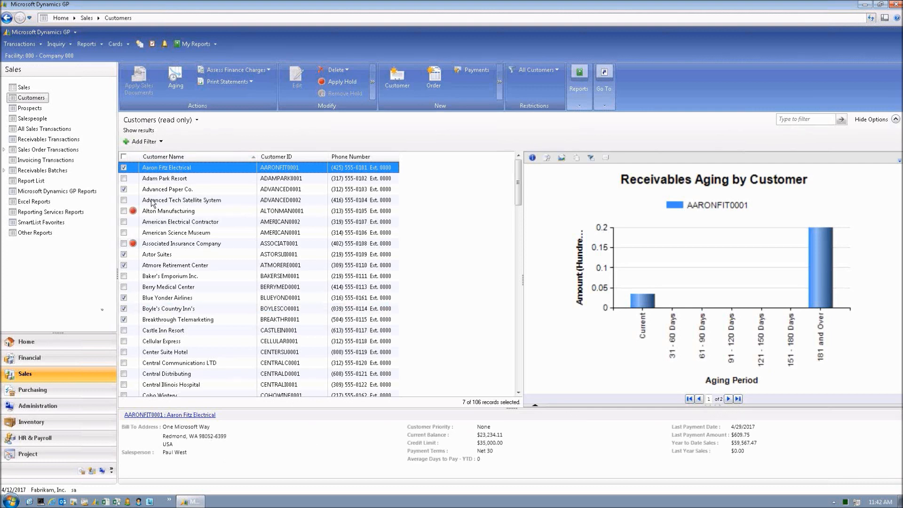
{"action": "left_click", "coordinate": [159, 181]}
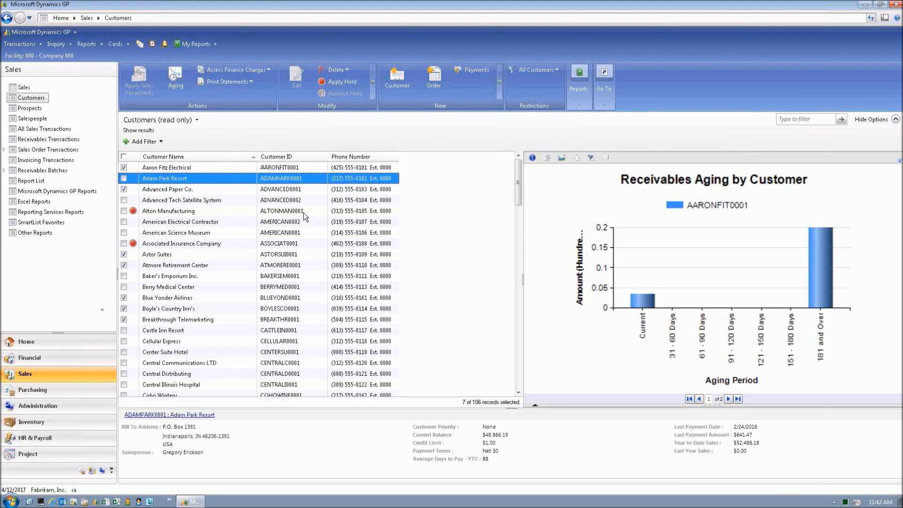
- Also mark Advanced Tech Satellite System, American Electrical Contractor and American Science Museum in the customer list
{"action": "left_click", "coordinate": [124, 200]}
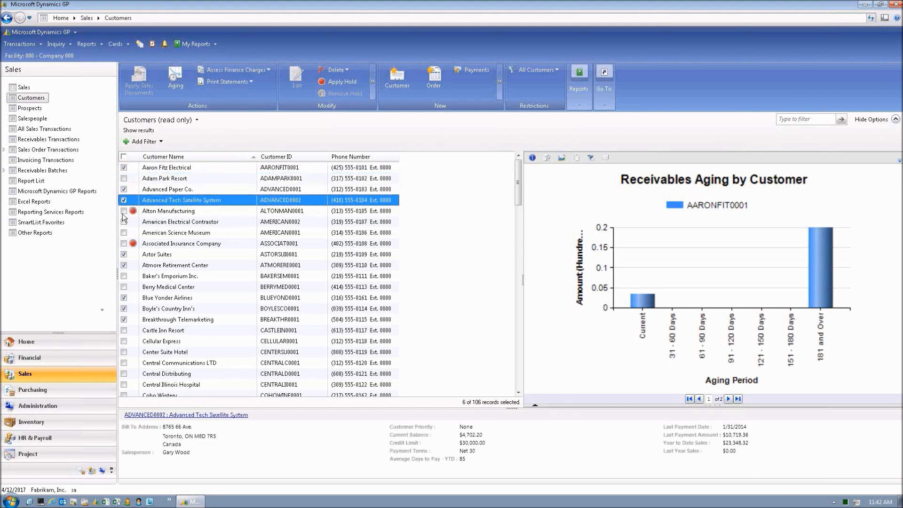
{"action": "left_click", "coordinate": [124, 211]}
{"action": "left_click", "coordinate": [125, 222]}
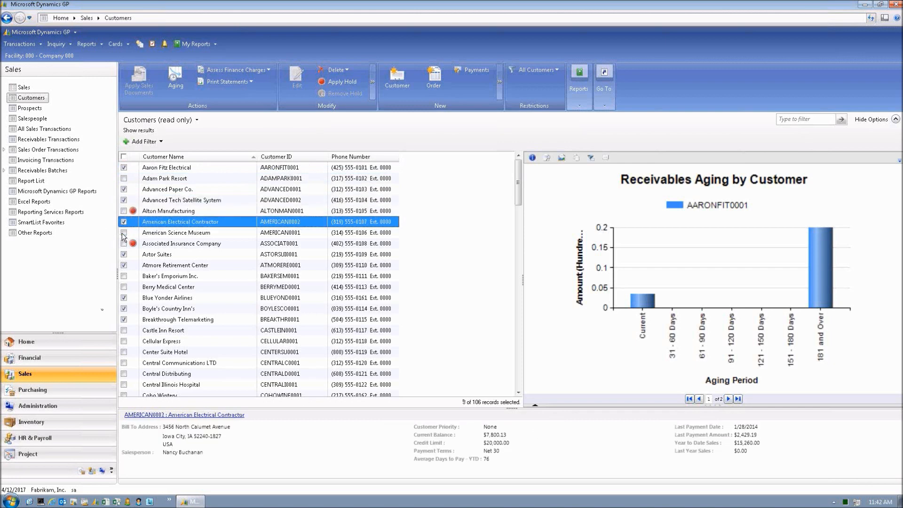
{"action": "left_click", "coordinate": [124, 233]}
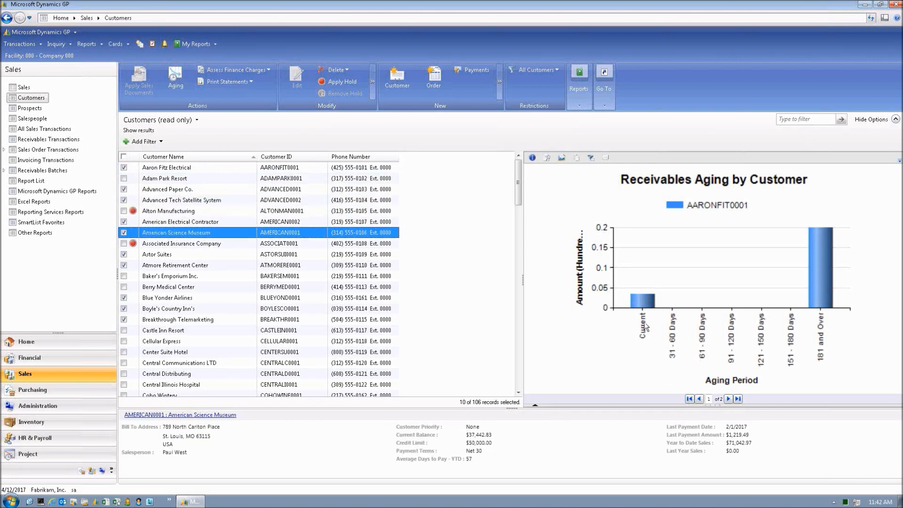
- View the Receivables Aging by Customer chart and its full report for the marked customers, close the report and return to the Home page
{"action": "left_click", "coordinate": [730, 399]}
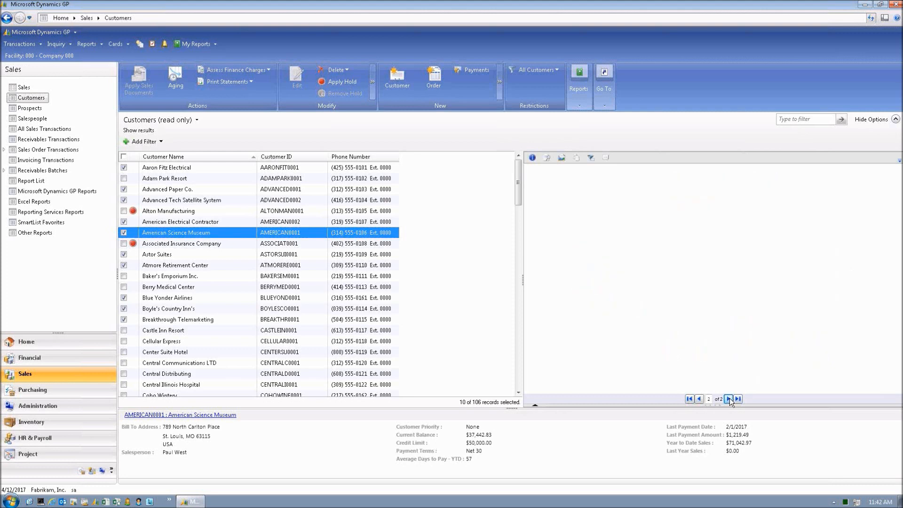
{"action": "left_click", "coordinate": [699, 398]}
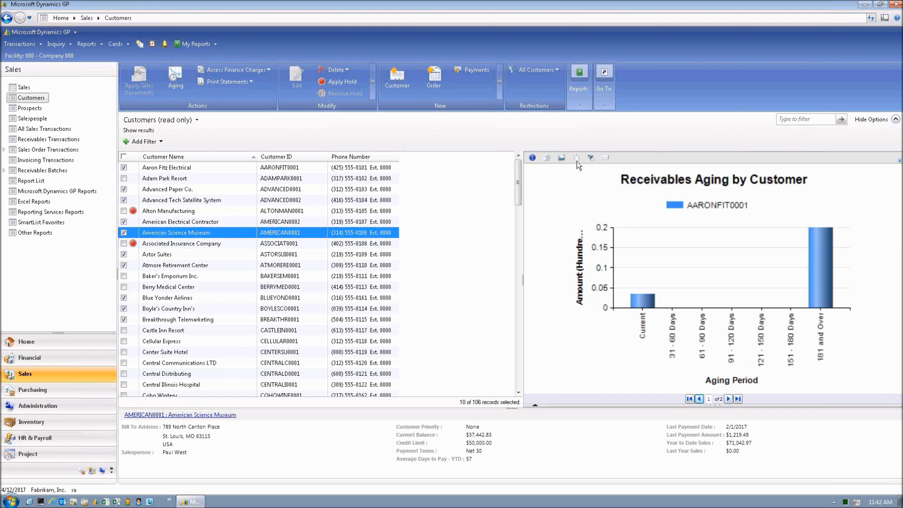
{"action": "left_click", "coordinate": [548, 160]}
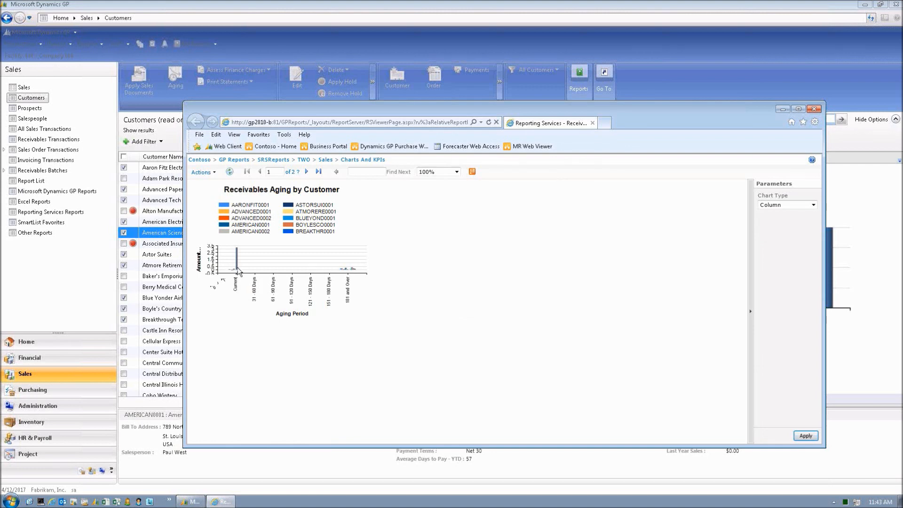
{"action": "left_click", "coordinate": [815, 109]}
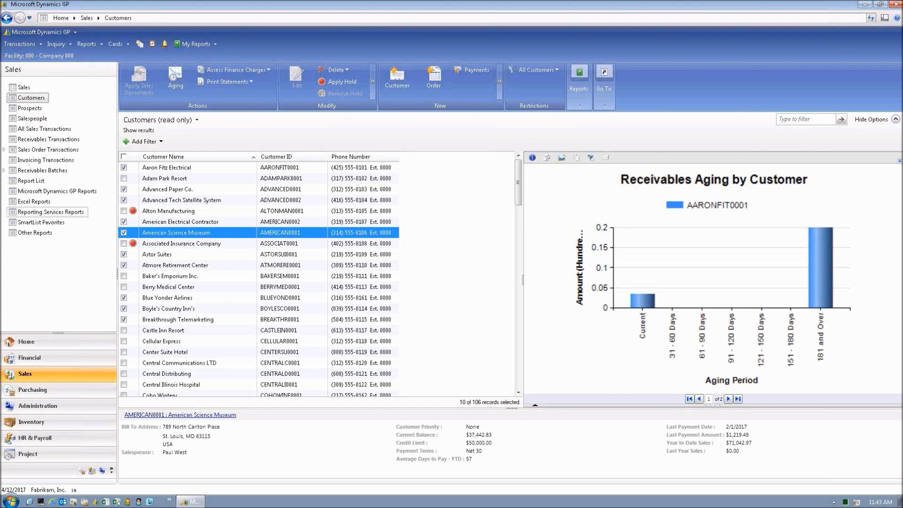
{"action": "left_click", "coordinate": [55, 342]}
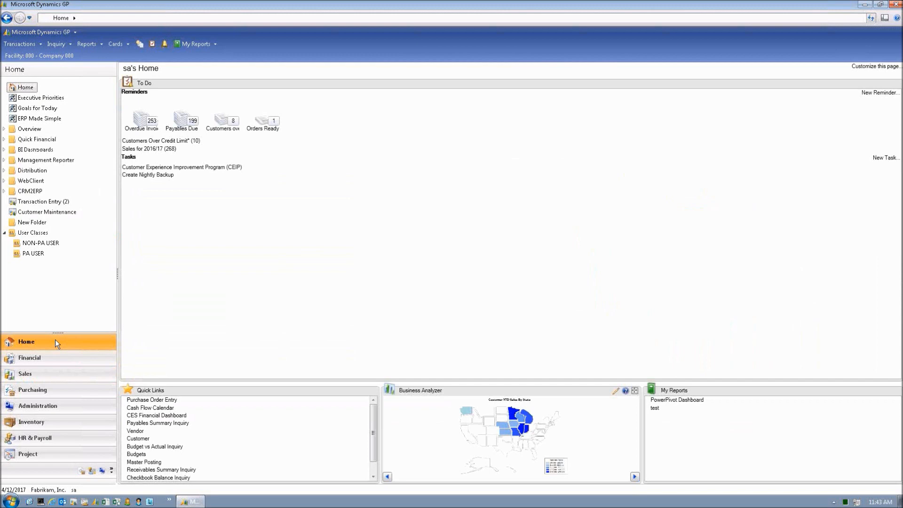
- Add the Connect section to the home page and page through its slides
{"action": "left_click", "coordinate": [870, 67]}
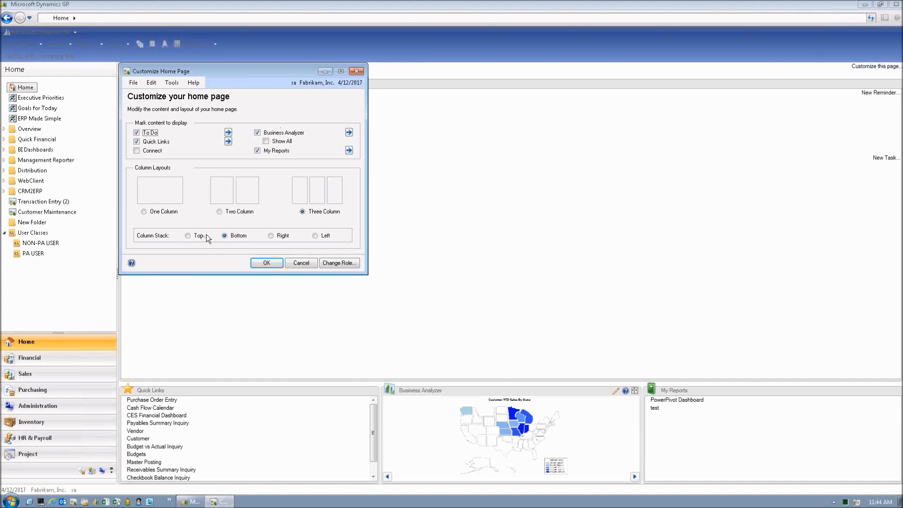
{"action": "left_click", "coordinate": [136, 150]}
{"action": "left_click", "coordinate": [266, 263]}
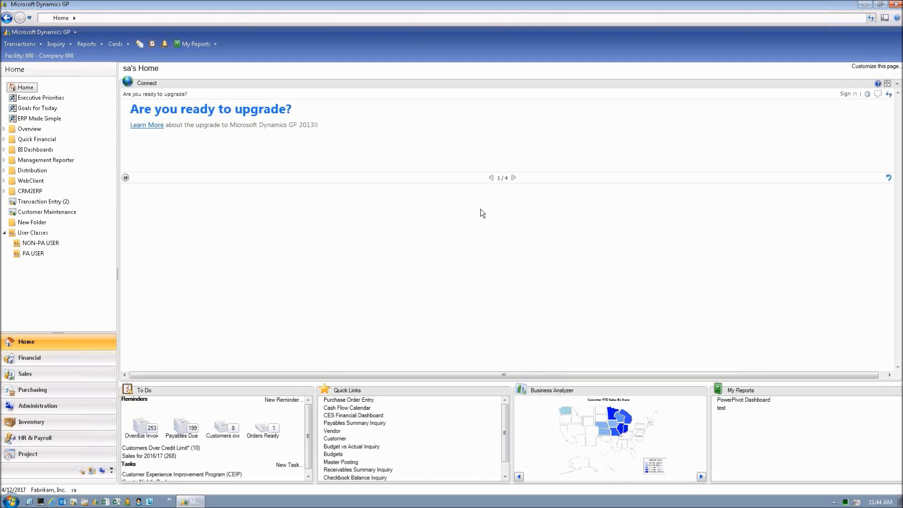
{"action": "left_click", "coordinate": [513, 178]}
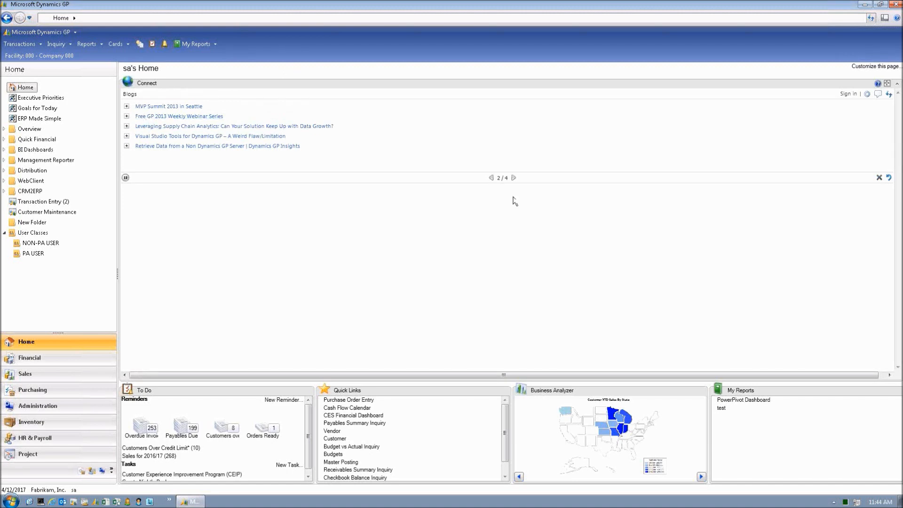
{"action": "left_click", "coordinate": [514, 177]}
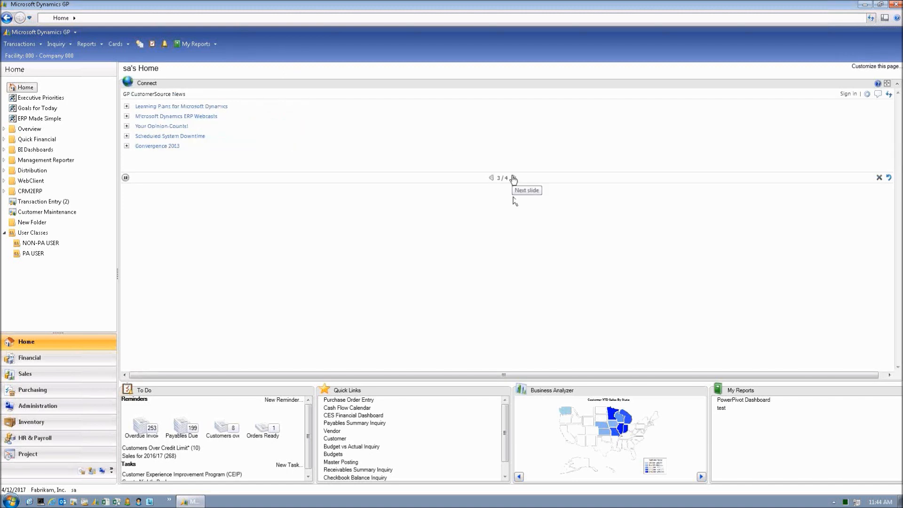
{"action": "left_click", "coordinate": [514, 178]}
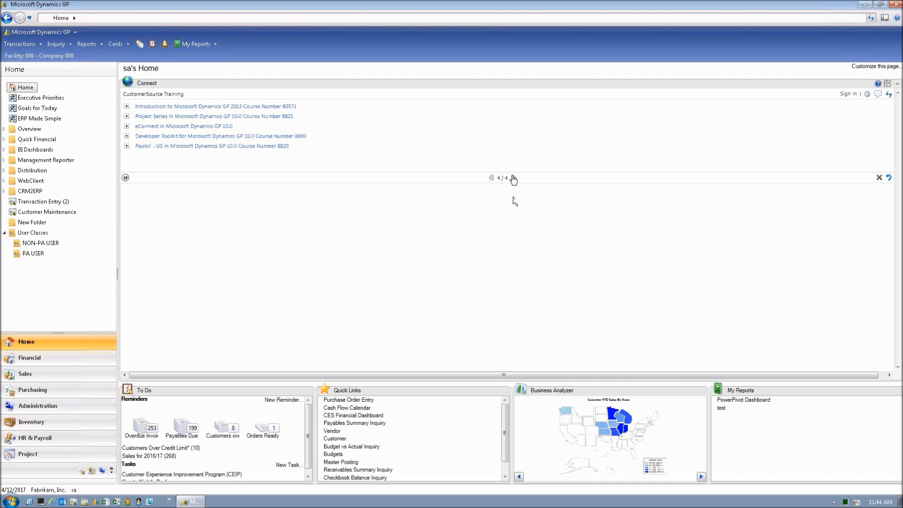
- Remove the Connect section from the home page content
{"action": "left_click", "coordinate": [874, 68]}
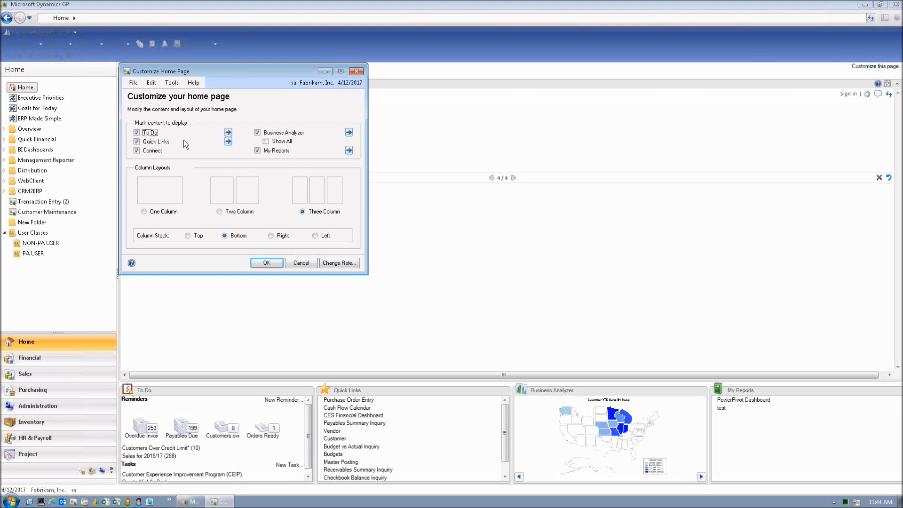
{"action": "left_click", "coordinate": [136, 151]}
{"action": "left_click", "coordinate": [267, 262]}
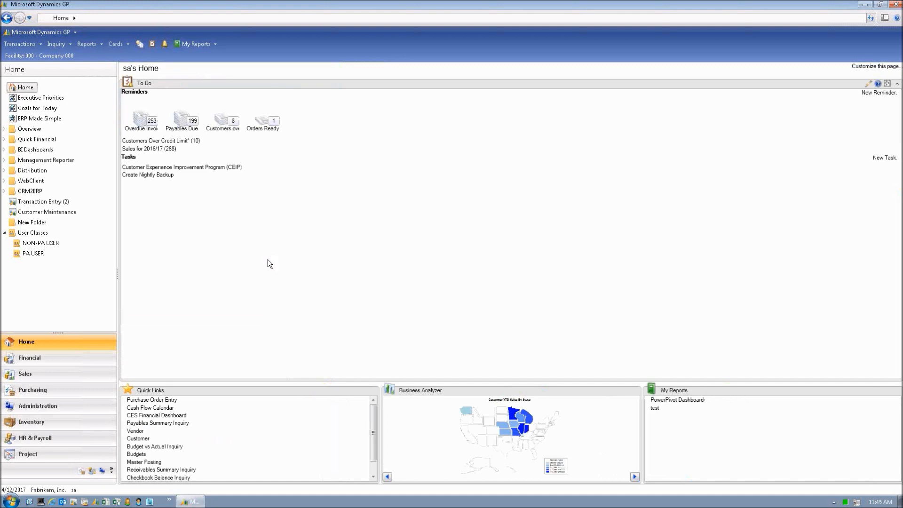
- Enlarge the Business Analyzer section on the home page and browse its charts up to Top 10 Customer Balances
{"action": "mouse_move", "coordinate": [617, 394]}
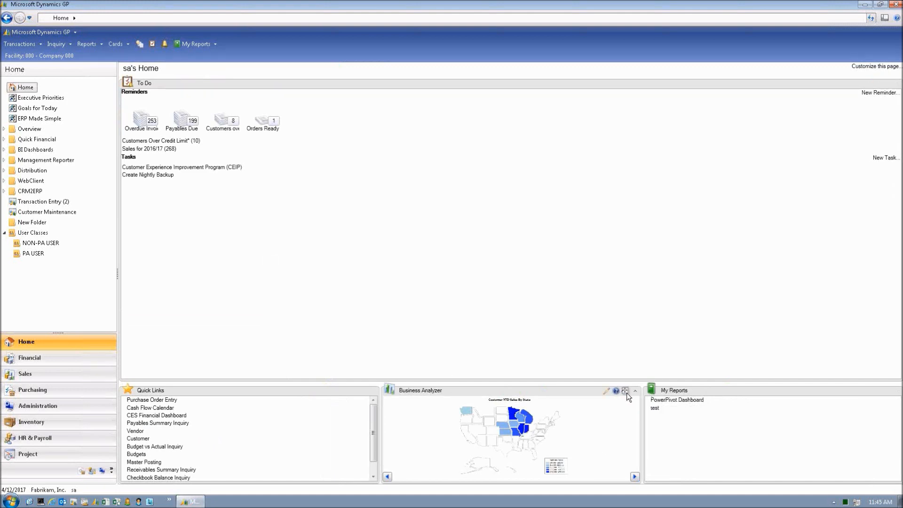
{"action": "left_click", "coordinate": [626, 391]}
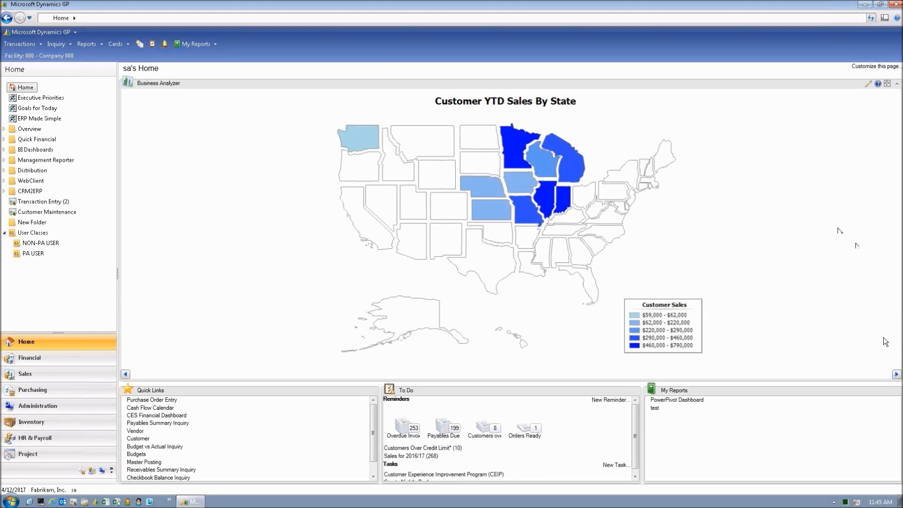
{"action": "left_click", "coordinate": [896, 375]}
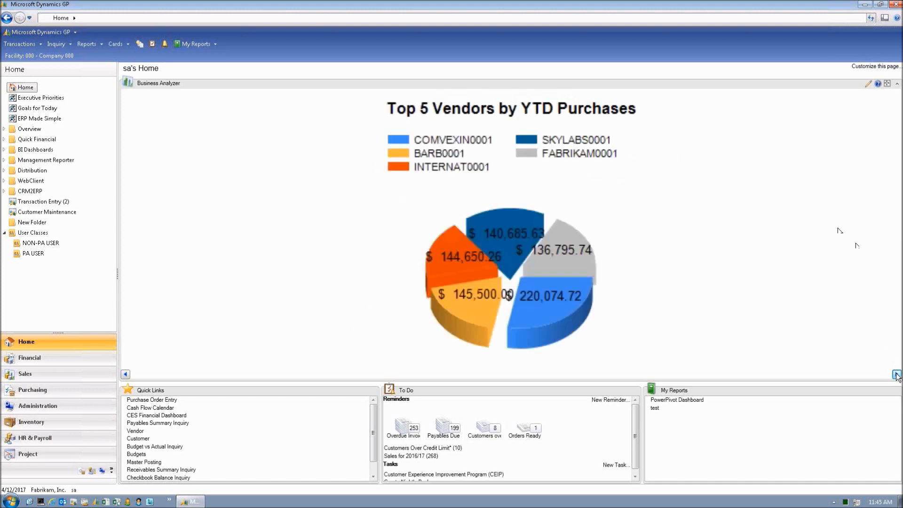
{"action": "left_click", "coordinate": [896, 375]}
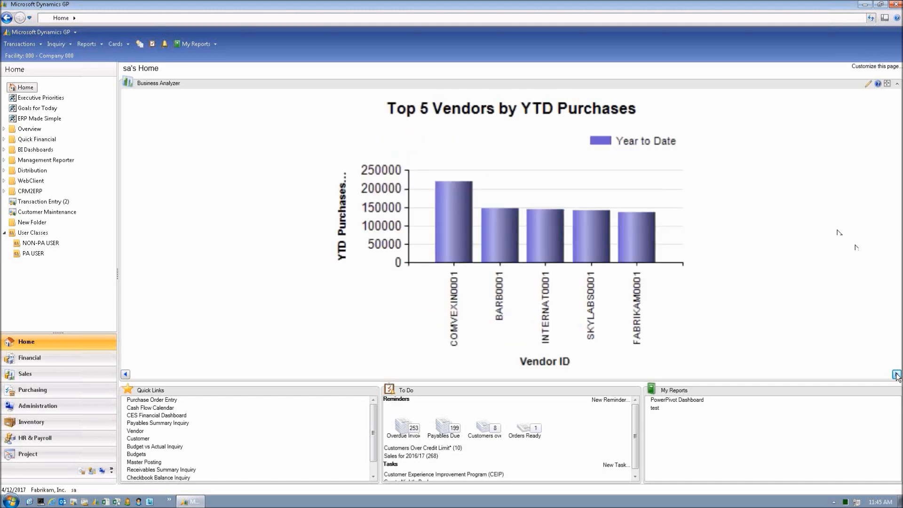
{"action": "left_click", "coordinate": [897, 375]}
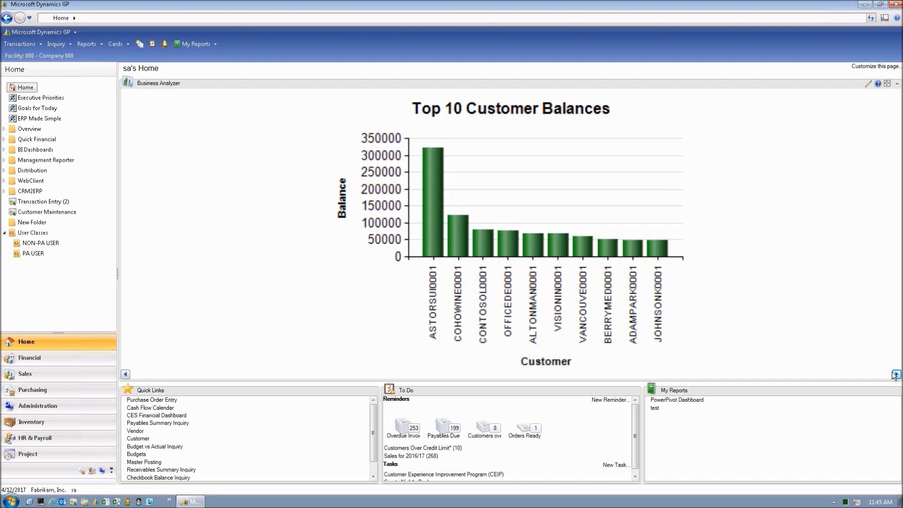
- Open the full Top 10 Customer Balances report and apply 12 as the number of customers displayed
{"action": "mouse_move", "coordinate": [168, 95]}
{"action": "left_click", "coordinate": [144, 94]}
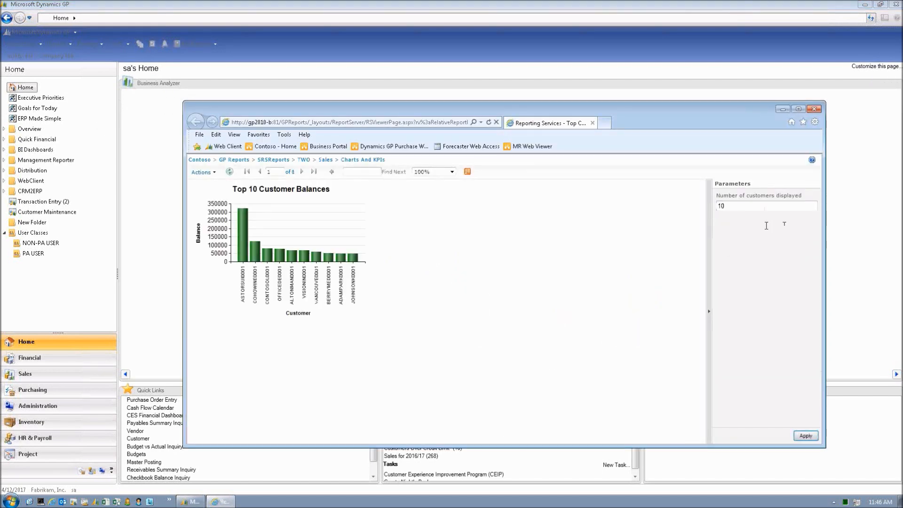
{"action": "left_click", "coordinate": [738, 204]}
{"action": "key", "text": "BackSpace"}
{"action": "type", "text": "2"}
{"action": "left_click", "coordinate": [808, 434]}
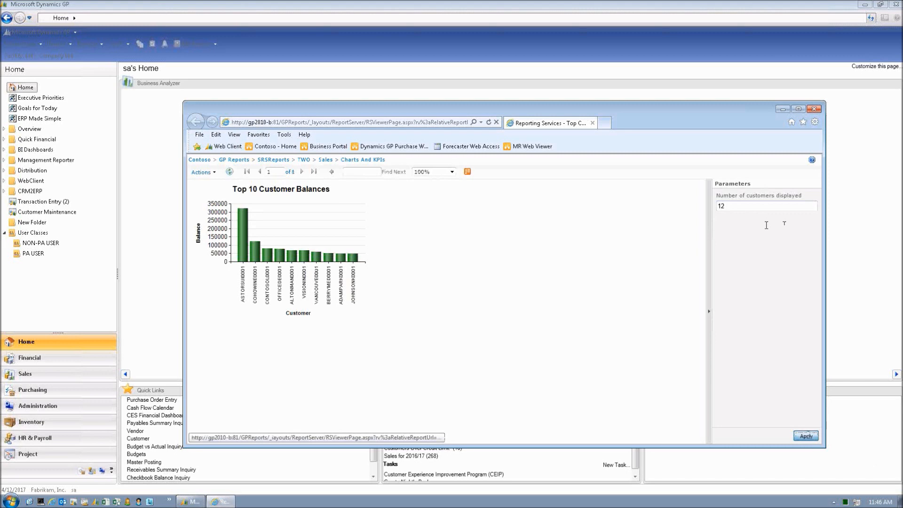
- Drill into the balance detail for customer ASTORSUI0001, view the report's export formats and close the report
{"action": "left_click", "coordinate": [240, 249]}
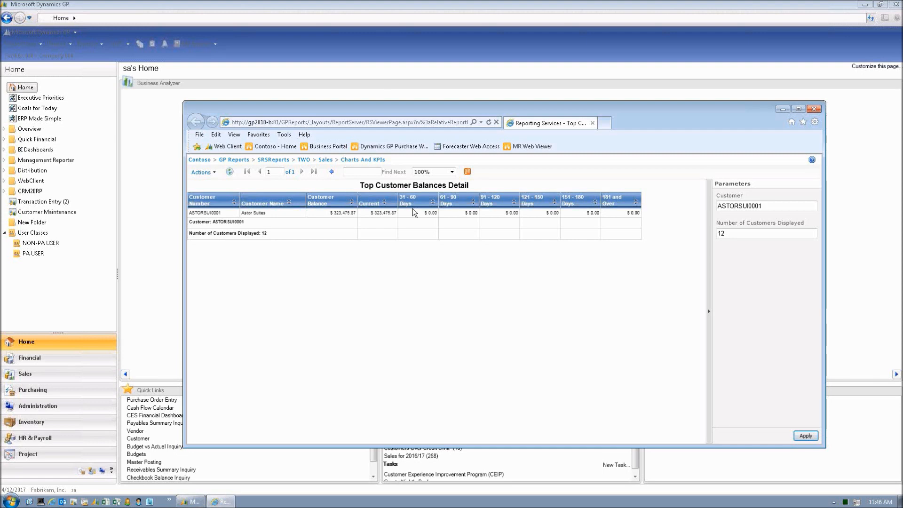
{"action": "left_click", "coordinate": [201, 173]}
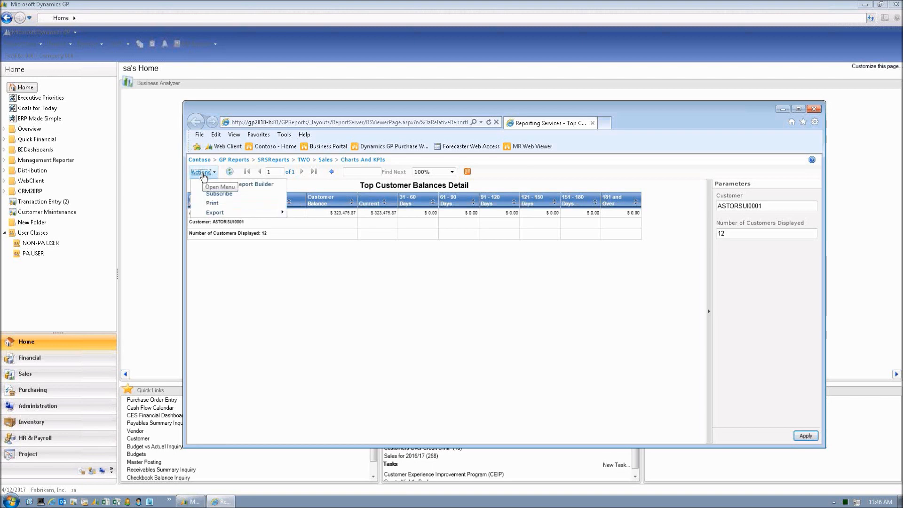
{"action": "mouse_move", "coordinate": [215, 215]}
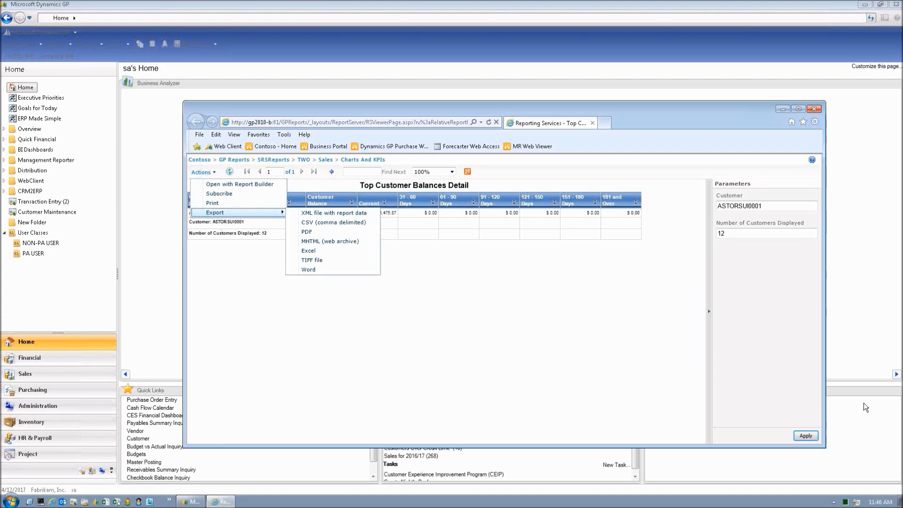
{"action": "left_click", "coordinate": [813, 108]}
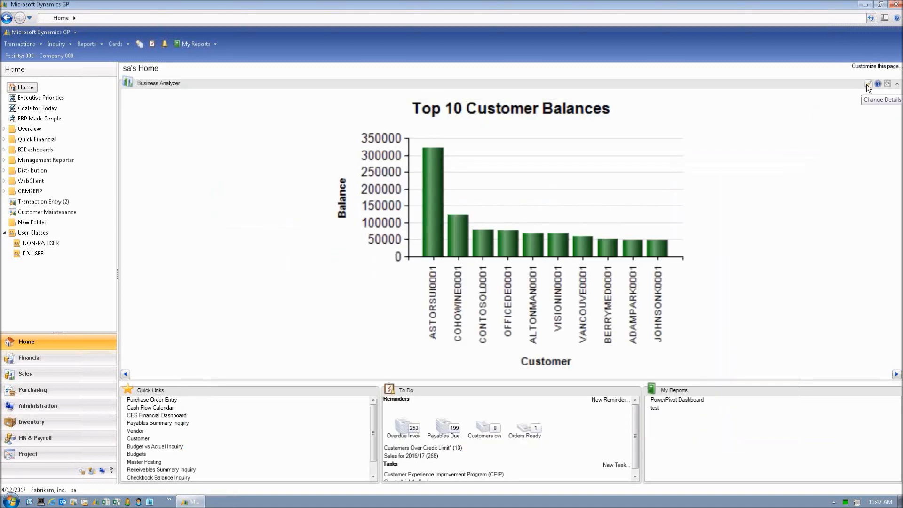
- Add the first available Accounts Receivable Days Outstanding report to the Business Analyzer and place it above Inventory Turnover KPI Detail
{"action": "left_click", "coordinate": [867, 85]}
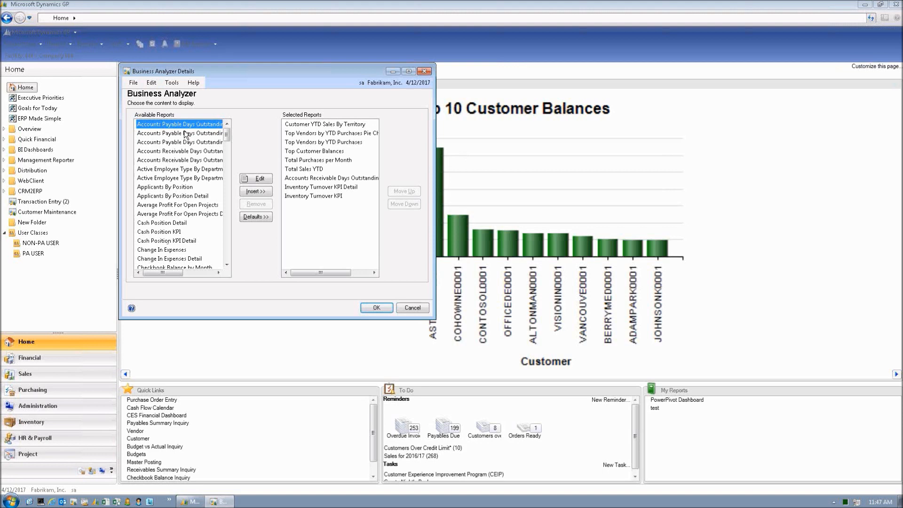
{"action": "mouse_move", "coordinate": [226, 135]}
{"action": "left_mouse_down"}
{"action": "mouse_move", "coordinate": [236, 233]}
{"action": "mouse_move", "coordinate": [235, 140]}
{"action": "left_mouse_up"}
{"action": "left_click", "coordinate": [162, 151]}
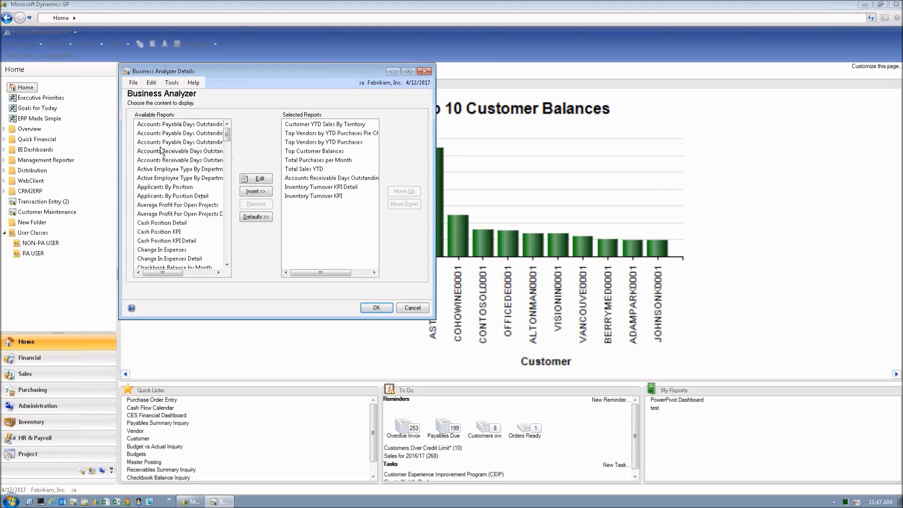
{"action": "left_click", "coordinate": [259, 192]}
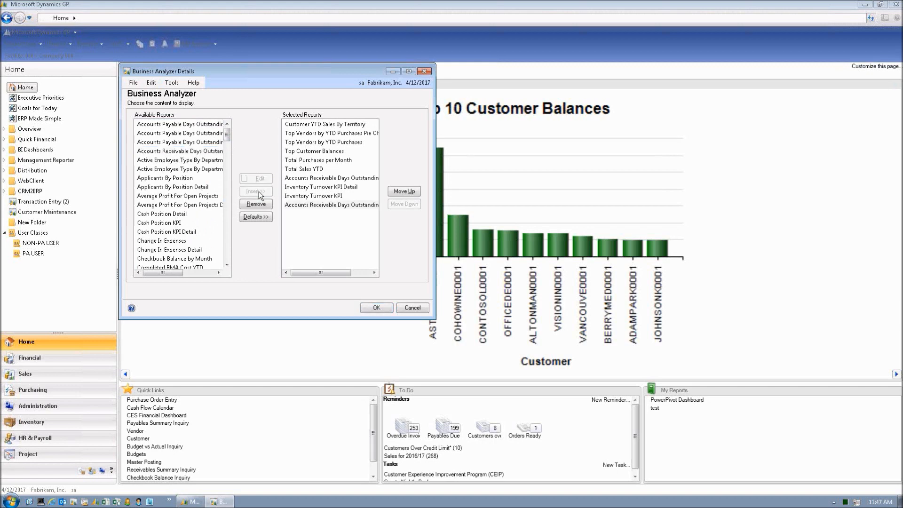
{"action": "left_click", "coordinate": [397, 190]}
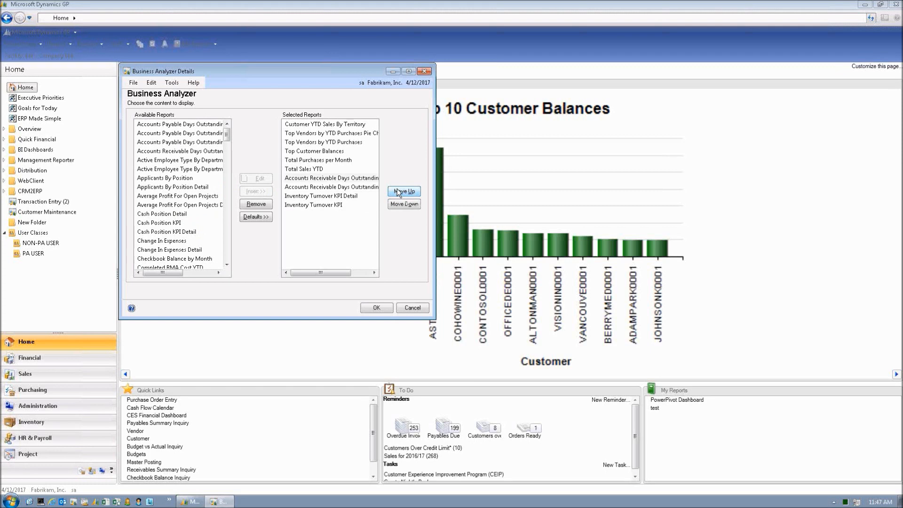
{"action": "left_click", "coordinate": [376, 308]}
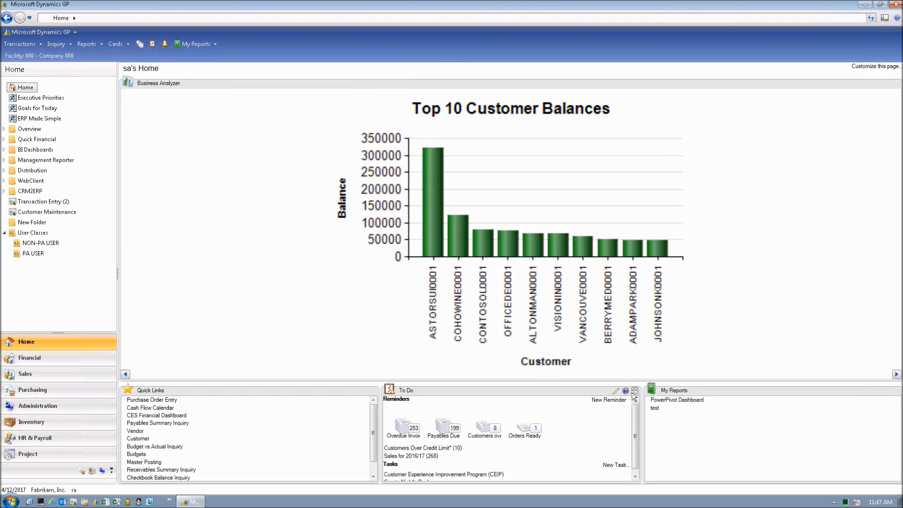
- Enlarge the To Do section and set its reminders to 2 days after due for Overdue Invoices and 4 days before due for Payables Due
{"action": "left_click", "coordinate": [635, 391]}
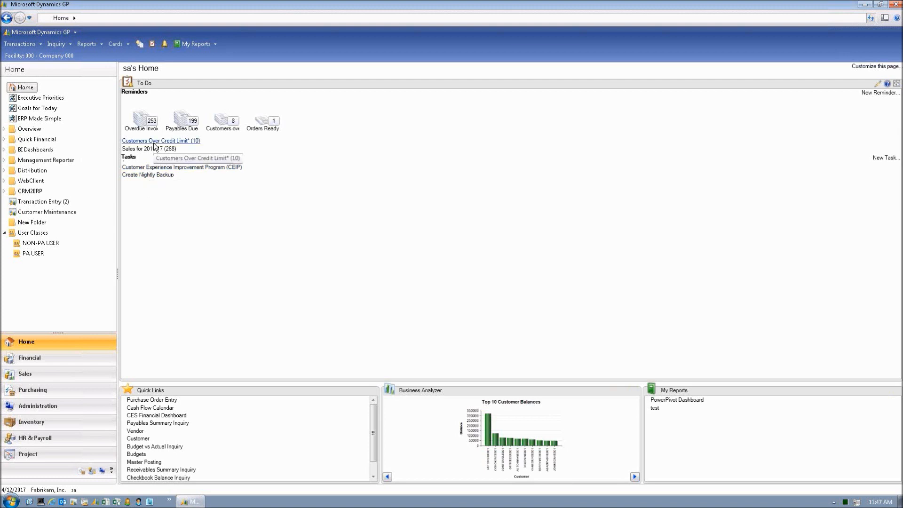
{"action": "left_click", "coordinate": [878, 83]}
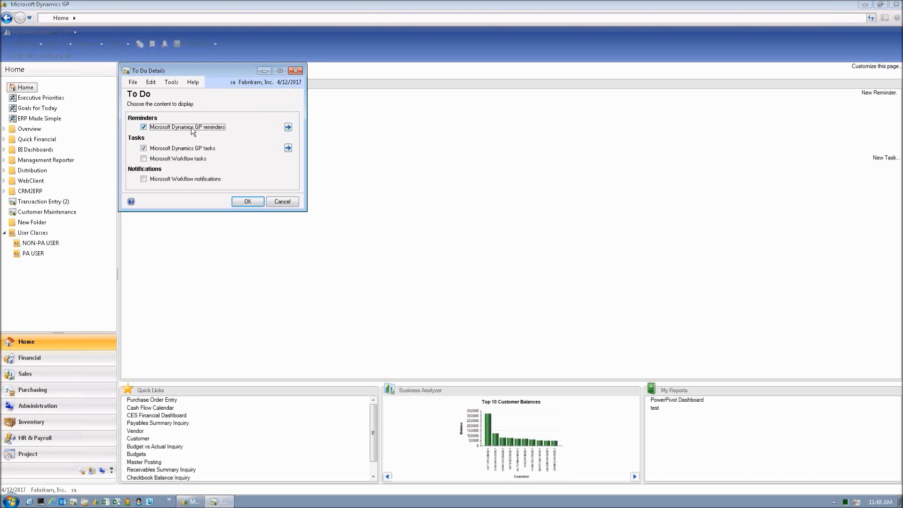
{"action": "left_click", "coordinate": [288, 127]}
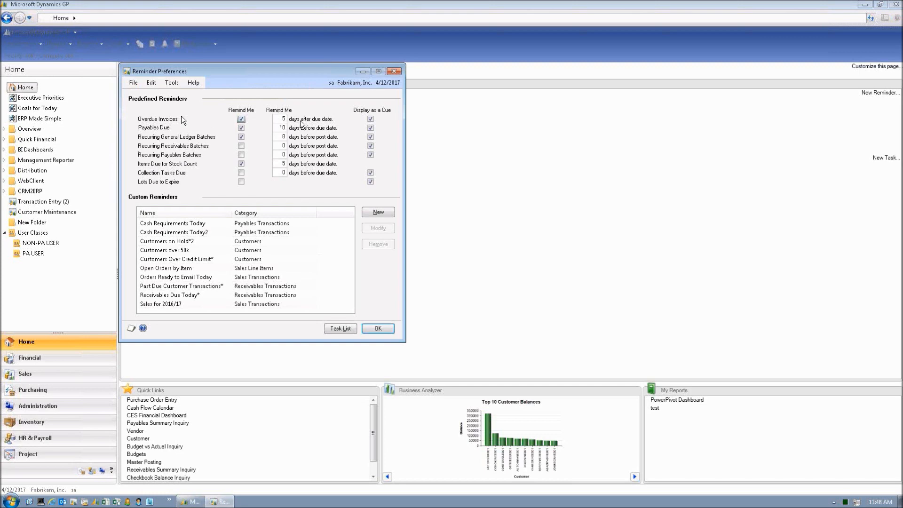
{"action": "left_click_drag", "start_coordinate": [279, 119], "coordinate": [289, 117]}
{"action": "type", "text": "2"}
{"action": "key", "text": "Tab"}
{"action": "left_click_drag", "start_coordinate": [279, 128], "coordinate": [311, 123]}
{"action": "type", "text": "4"}
- Start a new task in the task list and describe it as GL Trial Balance
{"action": "left_click", "coordinate": [335, 331]}
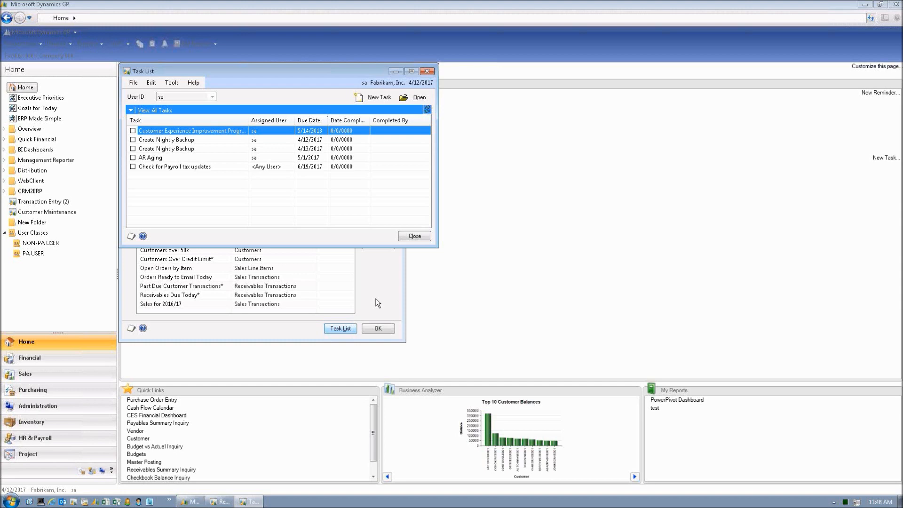
{"action": "left_click", "coordinate": [380, 99]}
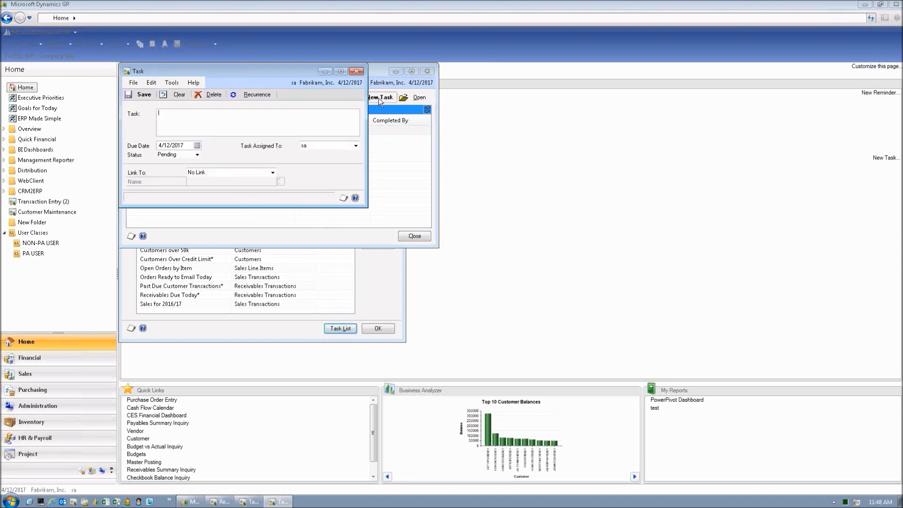
{"action": "left_click", "coordinate": [379, 101]}
{"action": "left_click", "coordinate": [380, 100]}
{"action": "type", "text": "Trial B"}
{"action": "key", "text": "BackSpace"}
{"action": "key", "text": "BackSpace"}
{"action": "key", "text": "BackSpace"}
{"action": "type", "text": "alance"}
- Link the GL Trial Balance task to the Microsoft Dynamics GP window Trial Balance from the Financial reports
{"action": "left_click", "coordinate": [274, 172]}
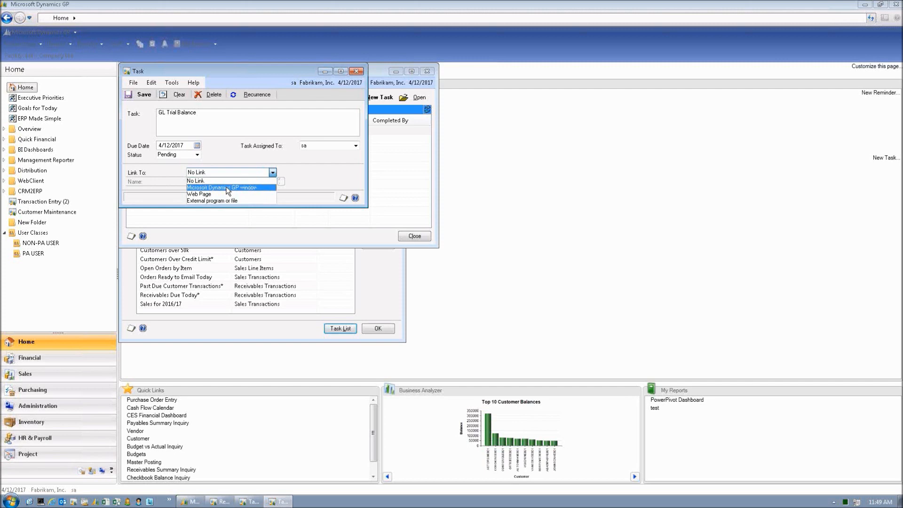
{"action": "left_click", "coordinate": [227, 187]}
{"action": "left_click", "coordinate": [281, 182]}
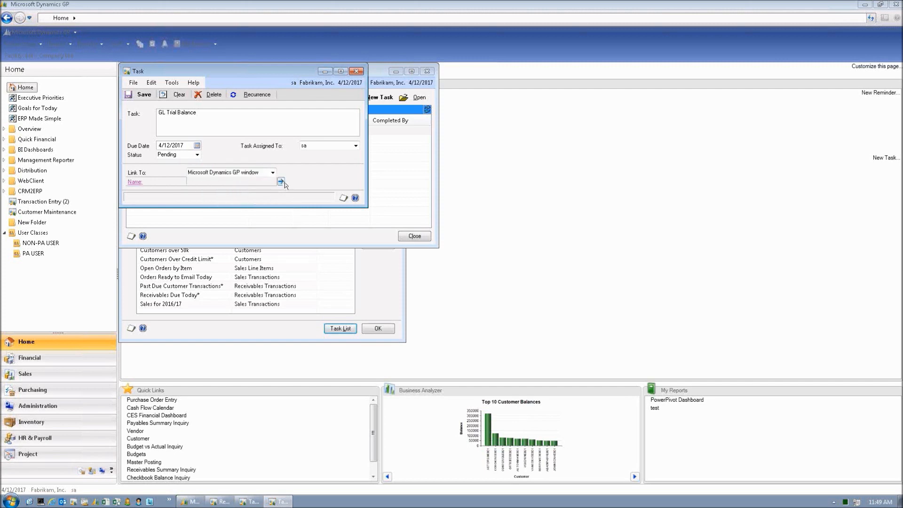
{"action": "left_click", "coordinate": [365, 224]}
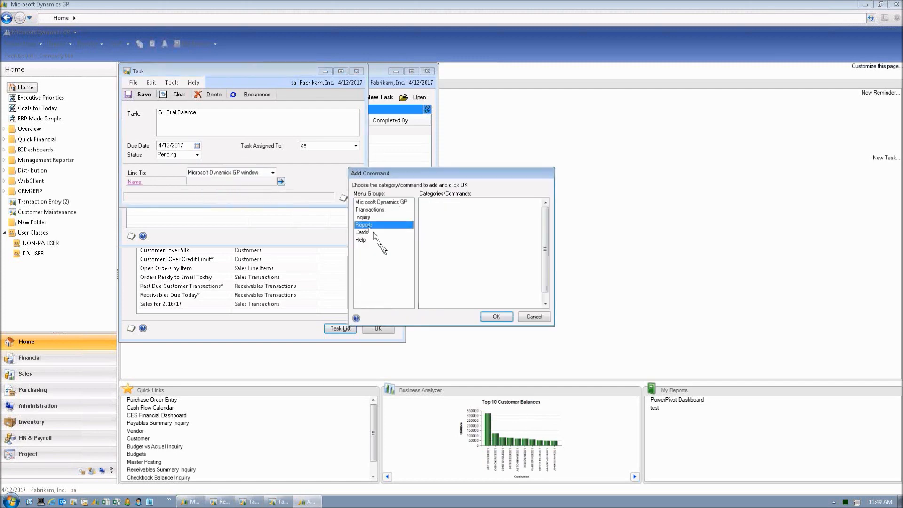
{"action": "left_click", "coordinate": [426, 220]}
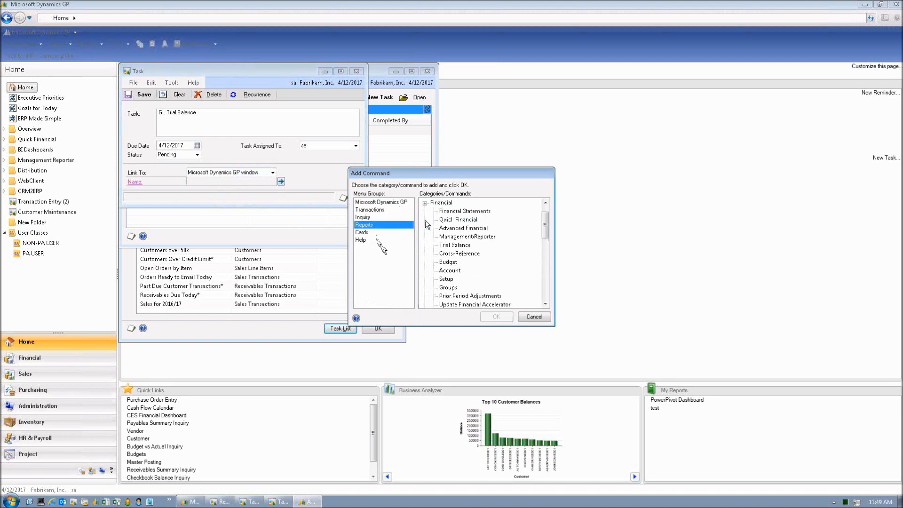
{"action": "left_click", "coordinate": [455, 245]}
{"action": "left_click", "coordinate": [497, 319]}
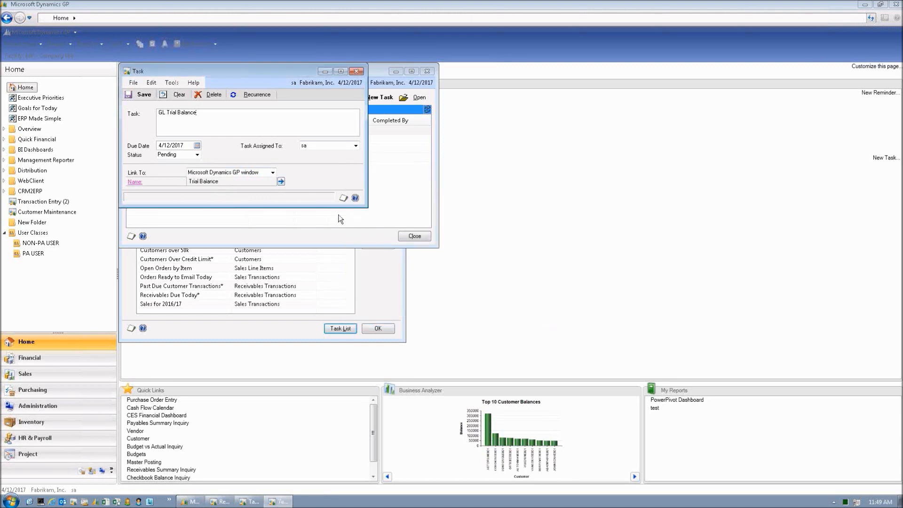
- Make the GL Trial Balance task recur monthly on day 30 of every 1 month with no end date, and save it
{"action": "left_click", "coordinate": [260, 94]}
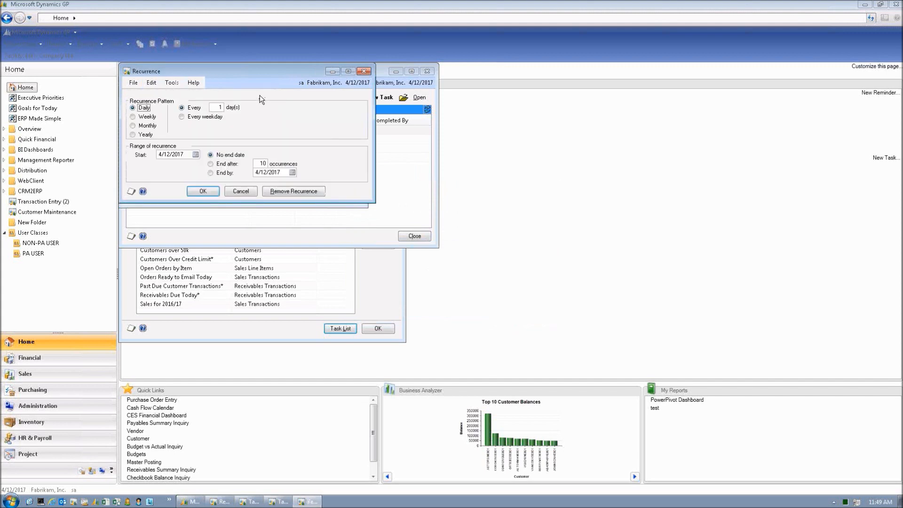
{"action": "left_click", "coordinate": [141, 126]}
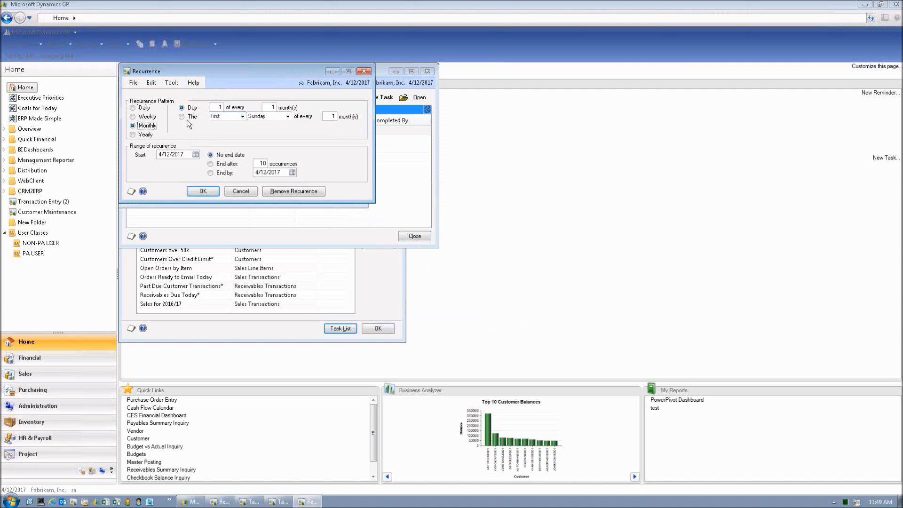
{"action": "double_click", "coordinate": [219, 108]}
{"action": "type", "text": "30"}
{"action": "left_click", "coordinate": [212, 192]}
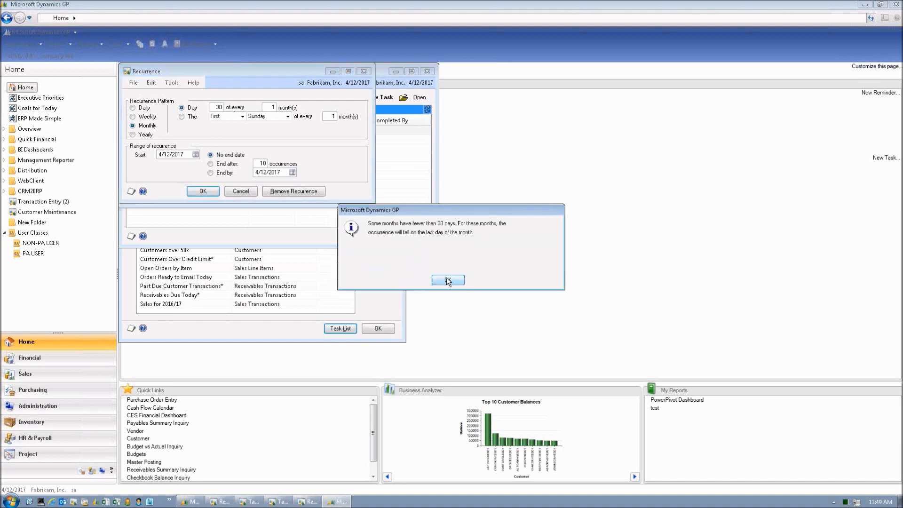
{"action": "left_click", "coordinate": [447, 281]}
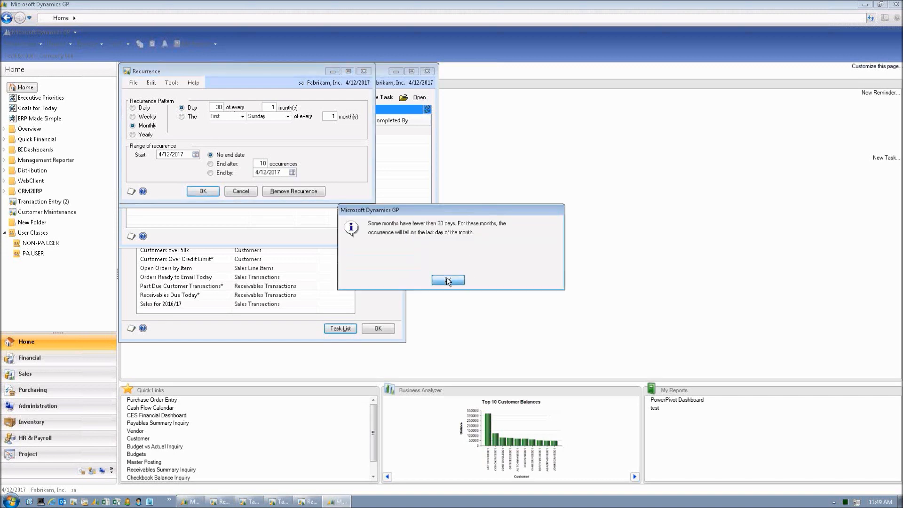
{"action": "left_click", "coordinate": [213, 192]}
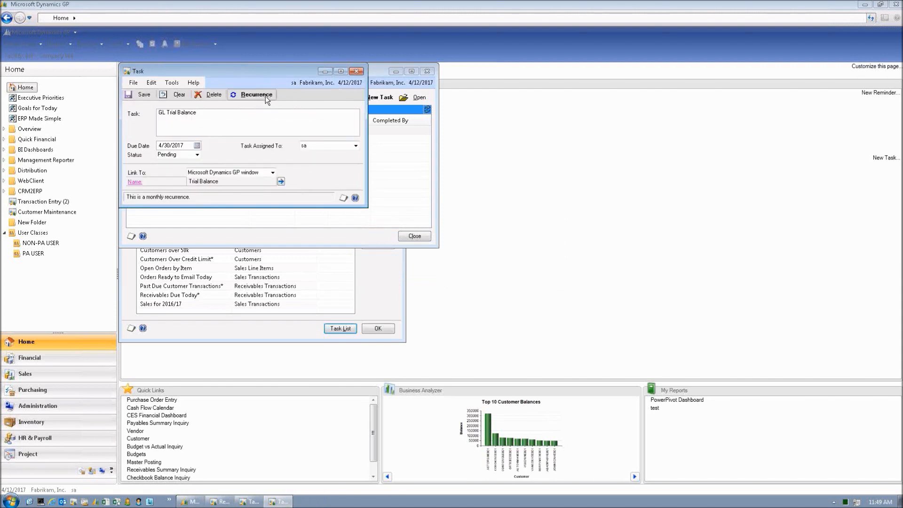
{"action": "left_click", "coordinate": [144, 94]}
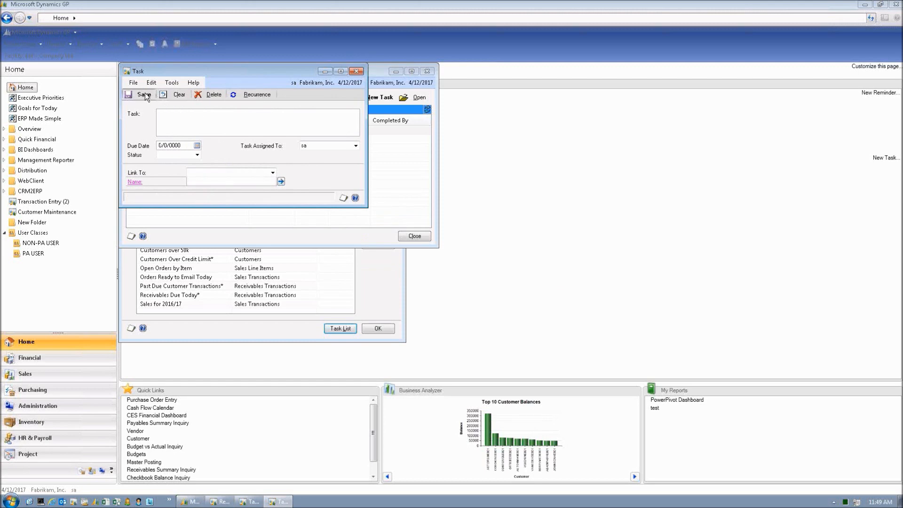
- View the users a new task can be assigned to, close the task windows unsaved and accept the reminder preferences
{"action": "left_click", "coordinate": [356, 146]}
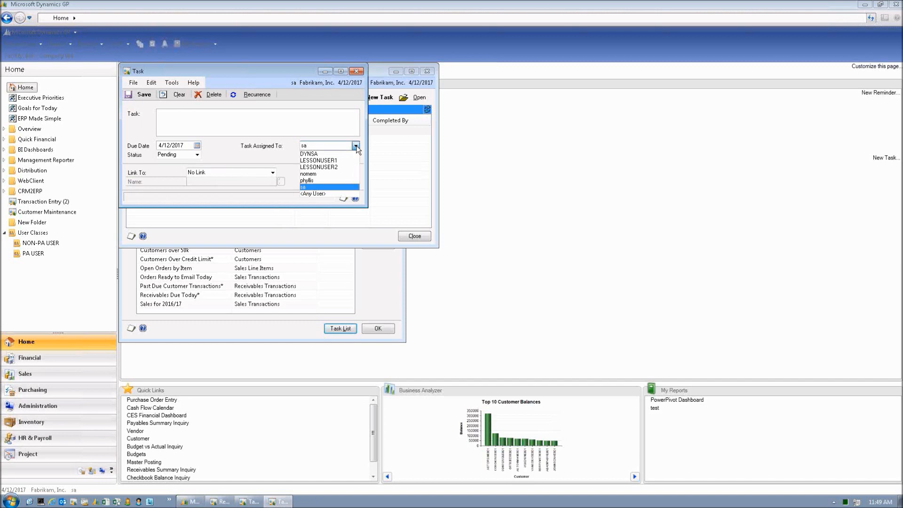
{"action": "left_click", "coordinate": [362, 72]}
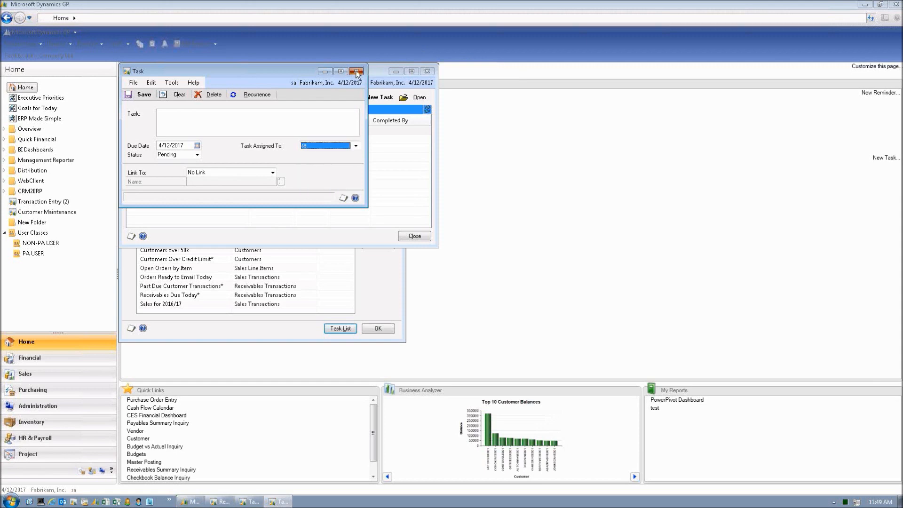
{"action": "left_click", "coordinate": [356, 71]}
{"action": "left_click", "coordinate": [416, 236]}
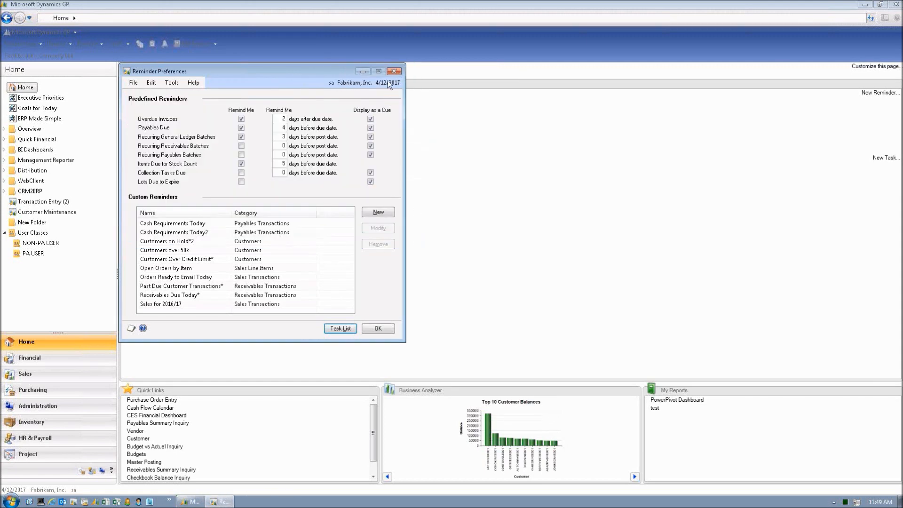
{"action": "left_click", "coordinate": [379, 329]}
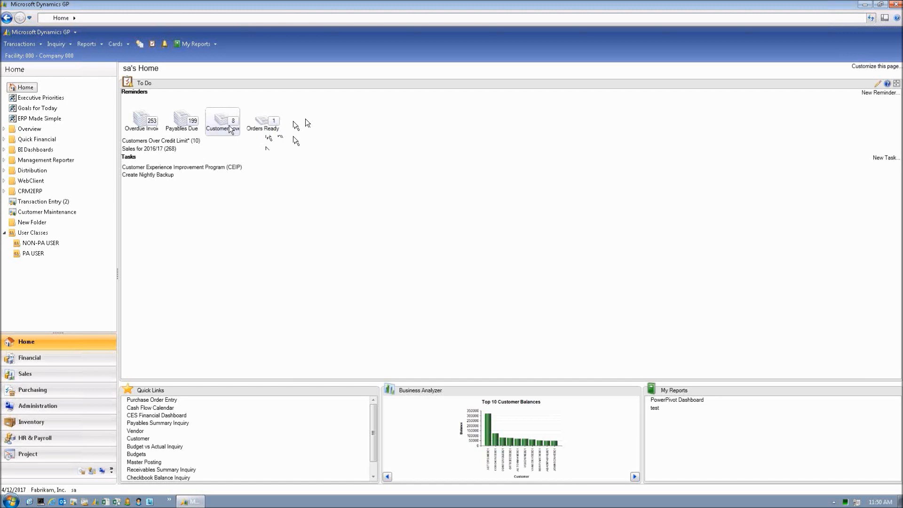
- Open the customers over 50k reminder and examine its SmartList in a widened window, including the customer balances
{"action": "left_click", "coordinate": [225, 121]}
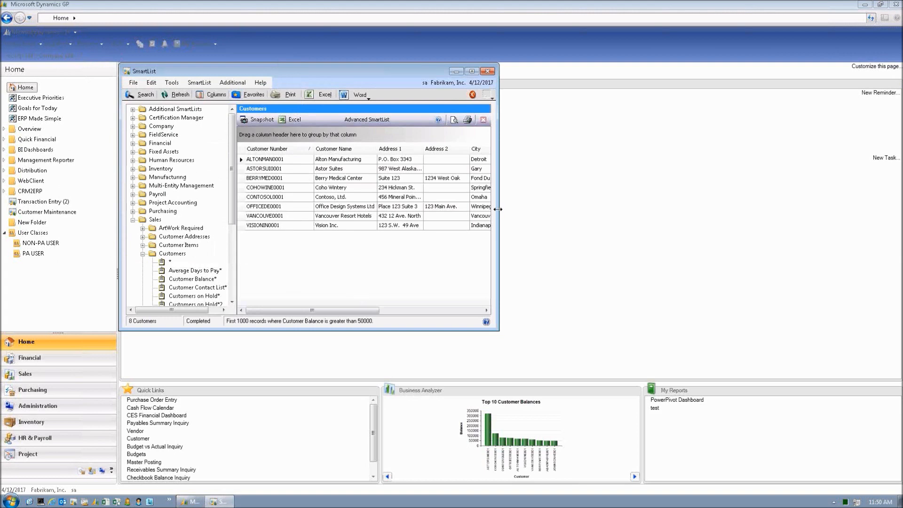
{"action": "left_click_drag", "start_coordinate": [526, 210], "coordinate": [869, 226]}
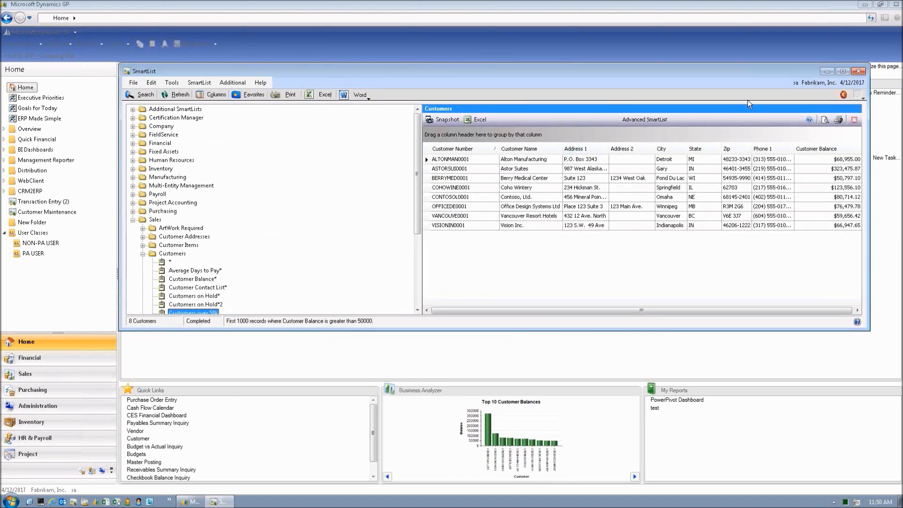
{"action": "left_click", "coordinate": [858, 72]}
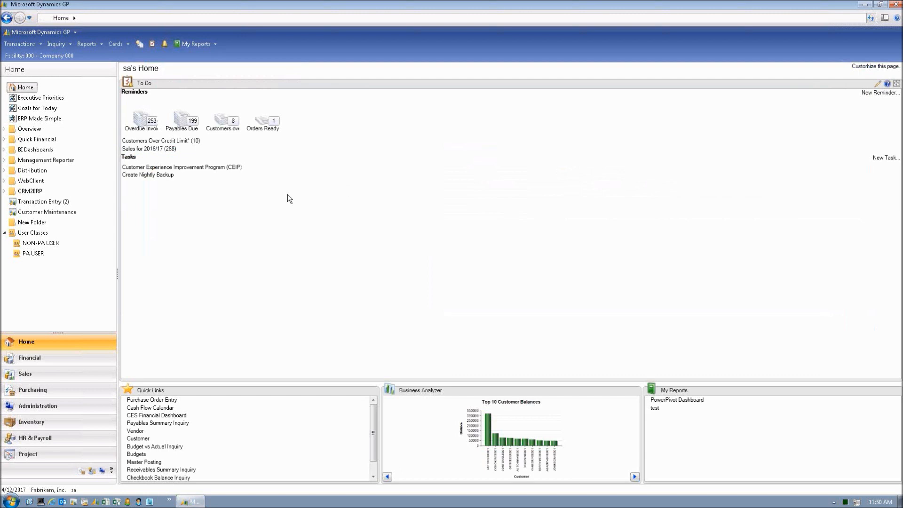
- Enlarge the Quick Links section and view the Cash Flow Calendar through its link, closing it when done
{"action": "mouse_move", "coordinate": [198, 406]}
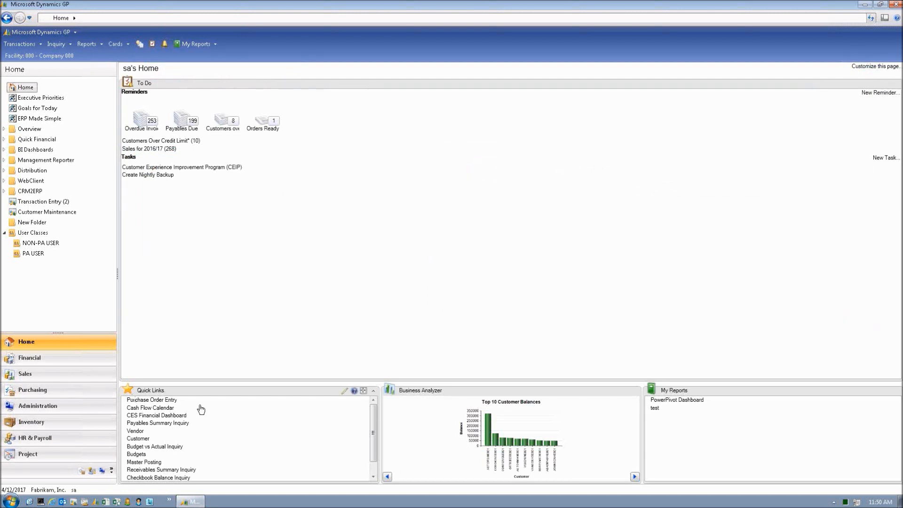
{"action": "left_click", "coordinate": [364, 392]}
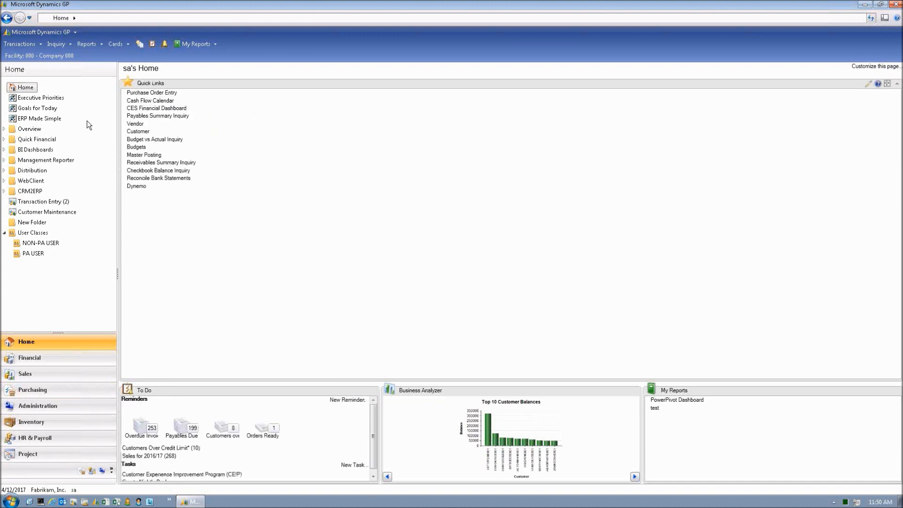
{"action": "left_click", "coordinate": [150, 102]}
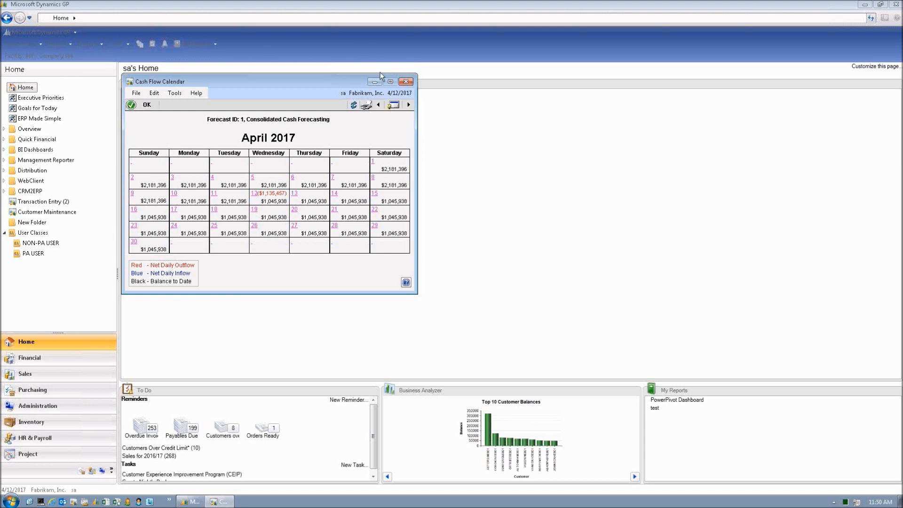
{"action": "left_click", "coordinate": [406, 82]}
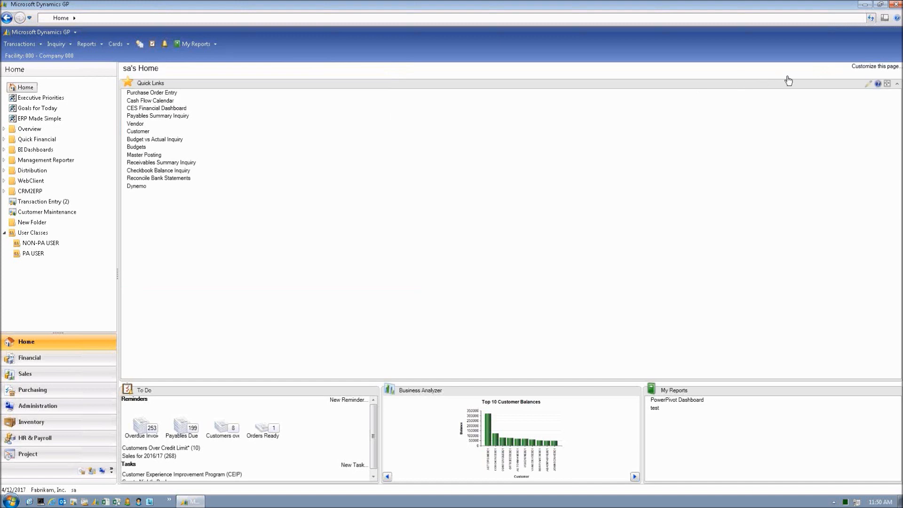
- Add a quick link to the Microsoft Dynamics GP window Budget Summary from the Financial inquiries
{"action": "left_click", "coordinate": [868, 83]}
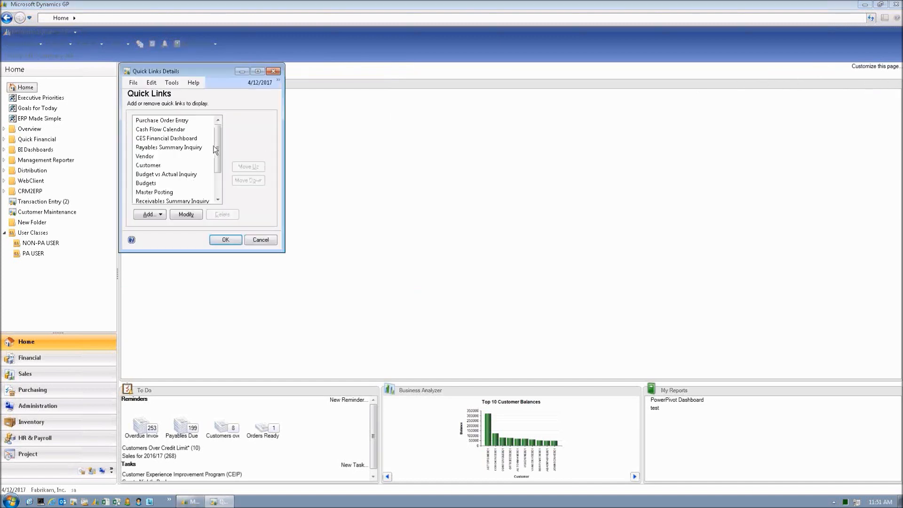
{"action": "left_click", "coordinate": [154, 214]}
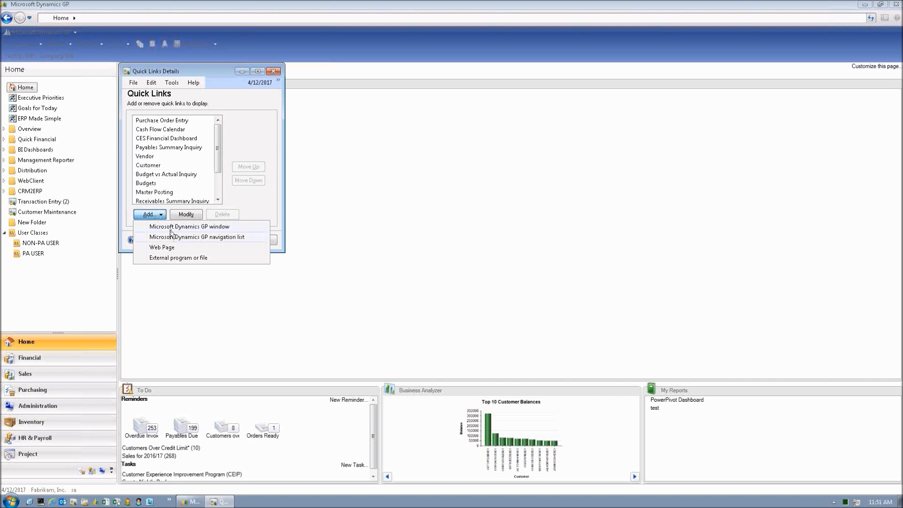
{"action": "left_click", "coordinate": [174, 226]}
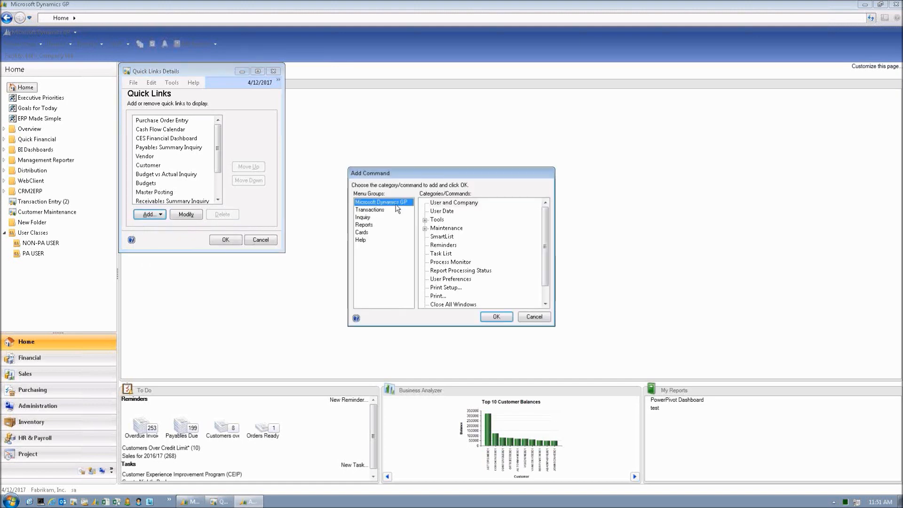
{"action": "left_click", "coordinate": [363, 217]}
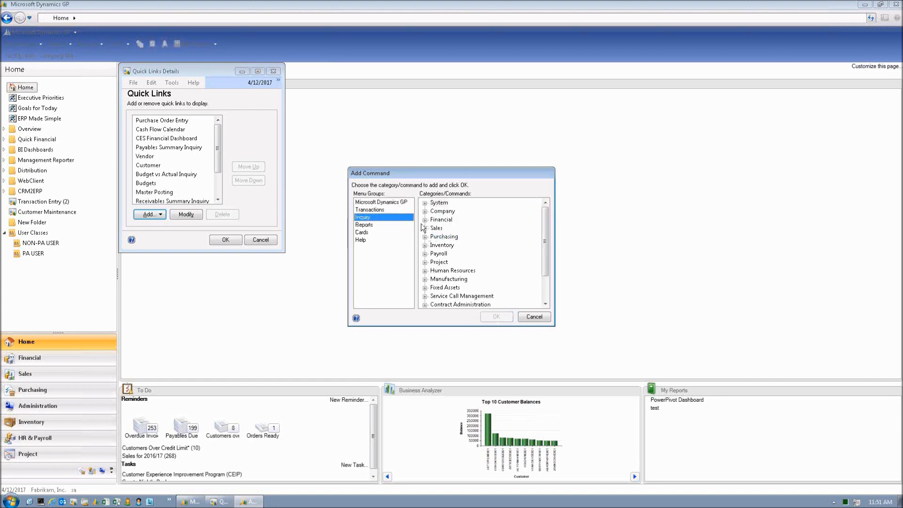
{"action": "left_click", "coordinate": [425, 220]}
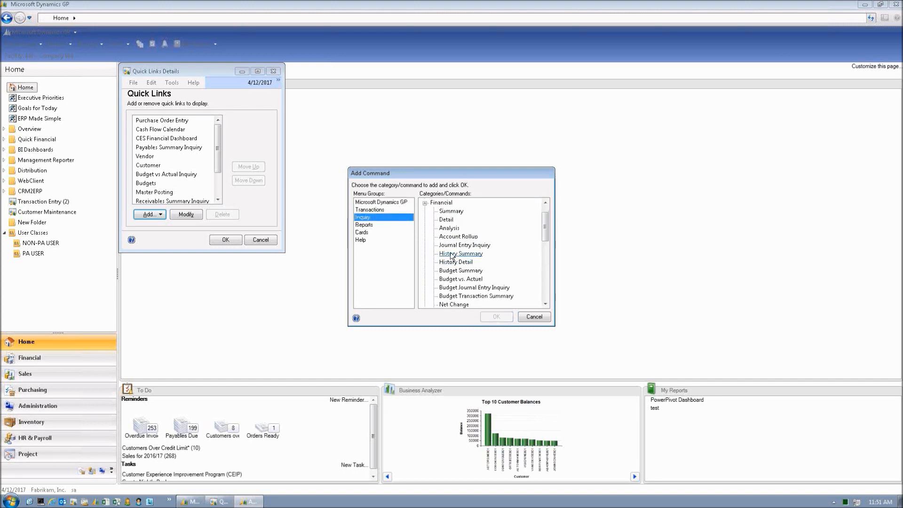
{"action": "left_click", "coordinate": [454, 271]}
{"action": "left_click", "coordinate": [496, 317]}
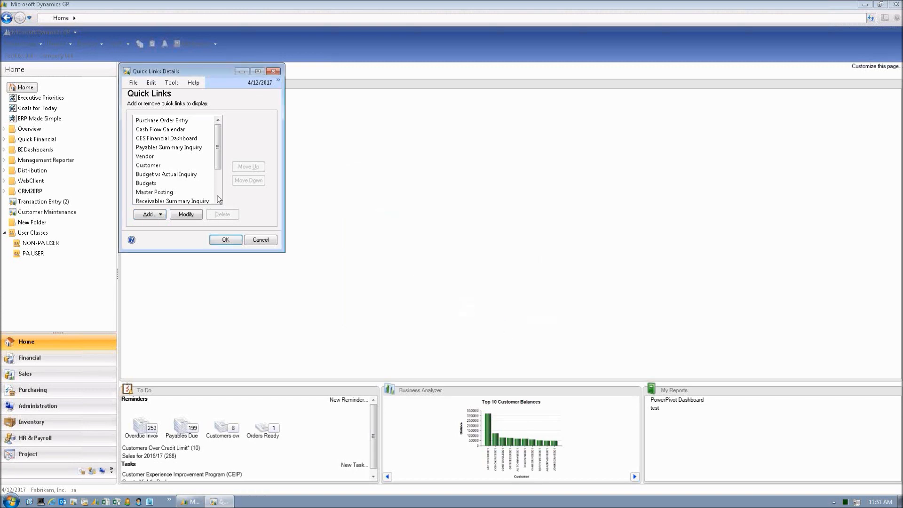
- Move the Budget Summary quick link up to just above Checkbook Balance Inquiry, save the list and refresh the home page
{"action": "left_click_drag", "start_coordinate": [217, 159], "coordinate": [220, 184]}
{"action": "left_click", "coordinate": [163, 192]}
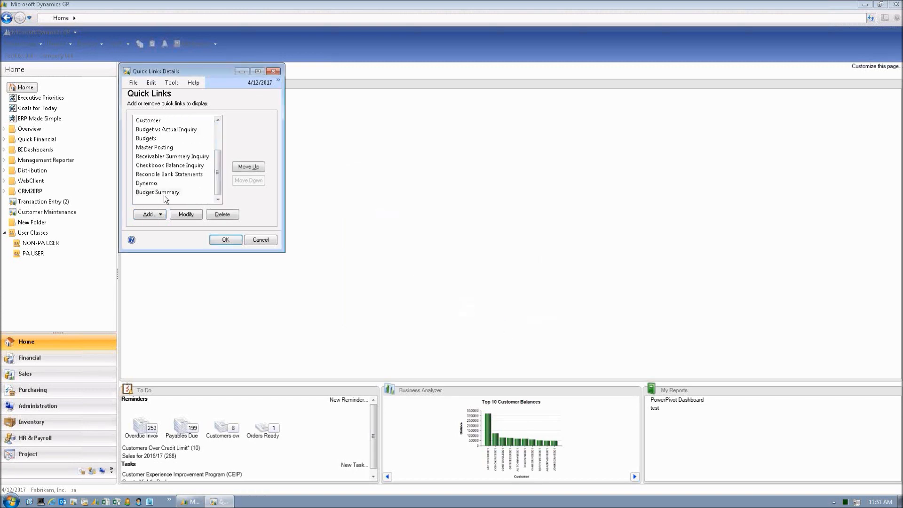
{"action": "left_click", "coordinate": [249, 167]}
{"action": "left_click", "coordinate": [249, 166]}
{"action": "left_click", "coordinate": [249, 167]}
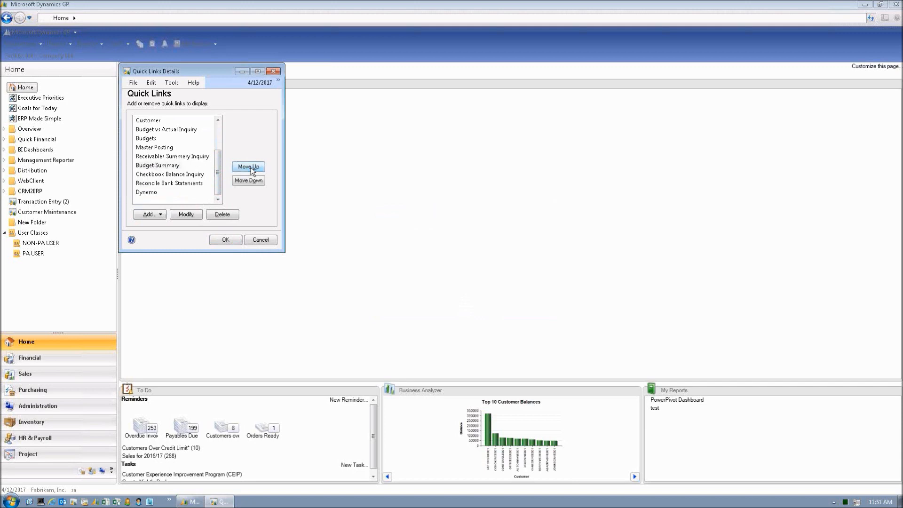
{"action": "left_click", "coordinate": [219, 241]}
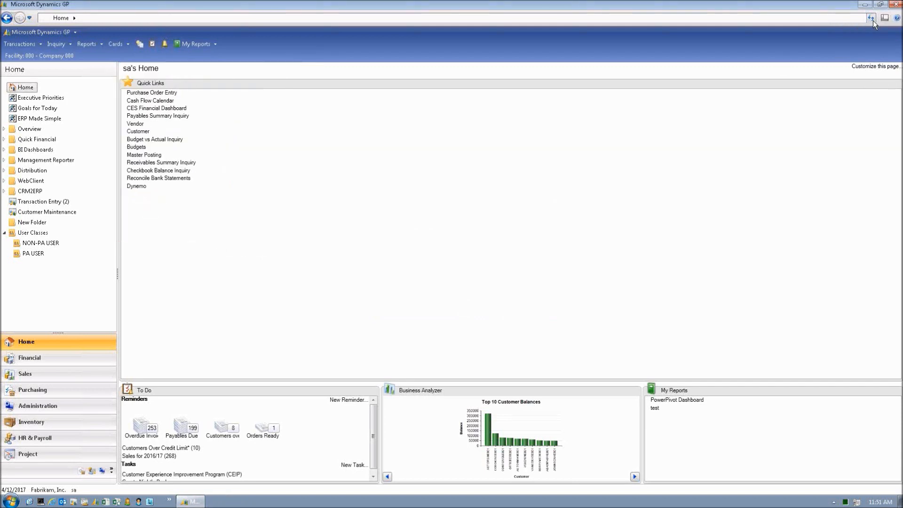
{"action": "left_click", "coordinate": [871, 19]}
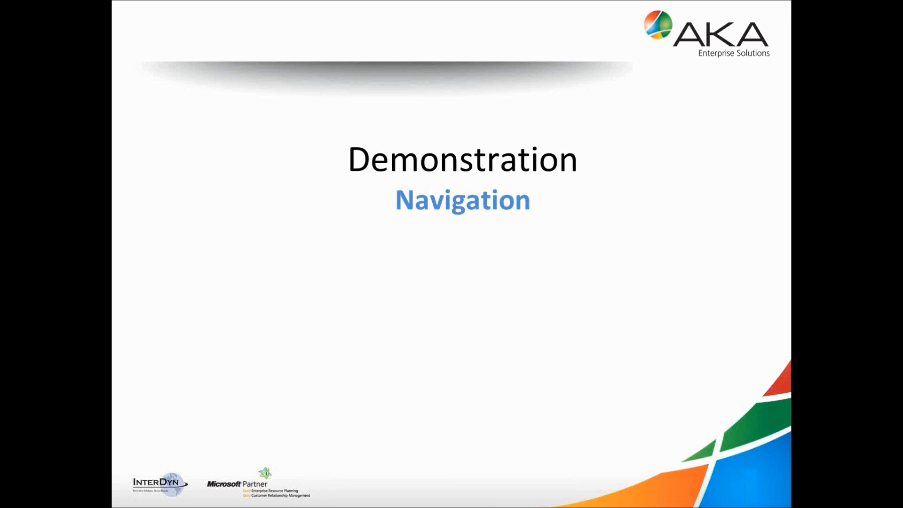
{"action": "key", "text": "Right"}
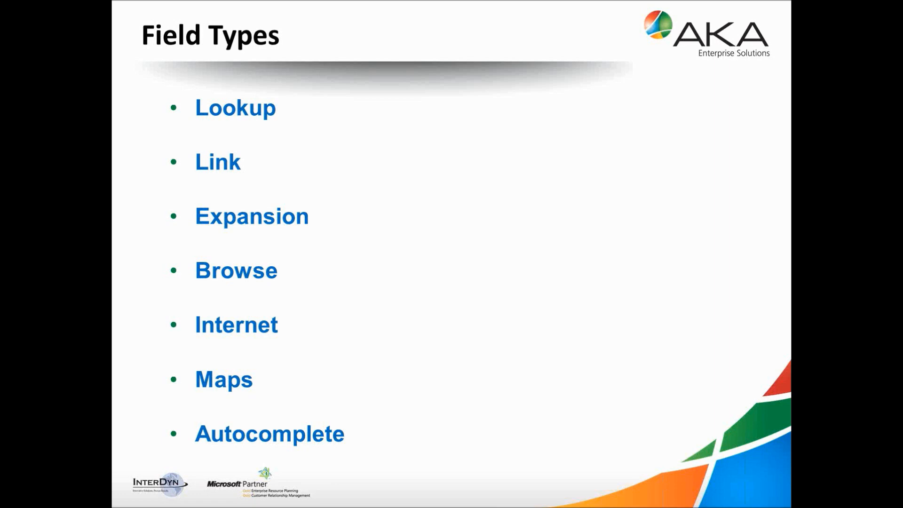
{"action": "key", "text": "Right"}
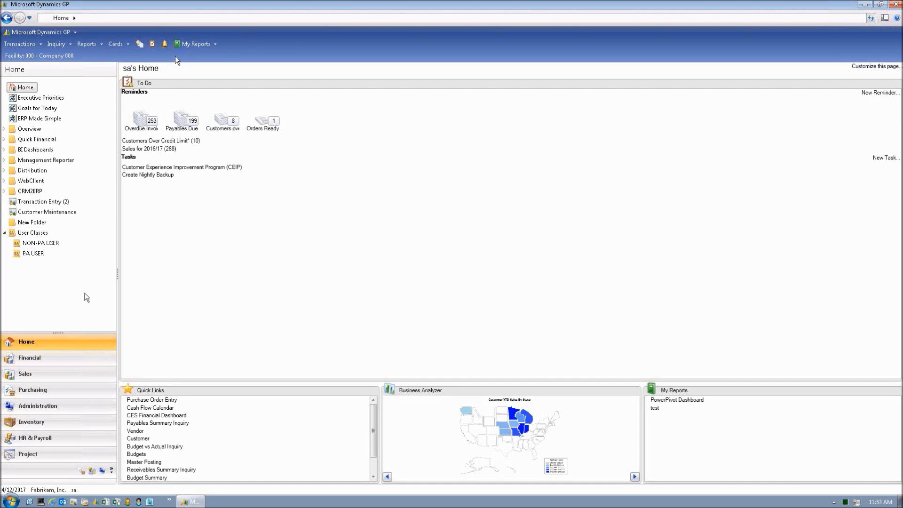
- Look up vendor IDs in Vendor Maintenance and sort the vendor list by Vendor ID, by Vendor Name and by Class ID
{"action": "left_click", "coordinate": [136, 431]}
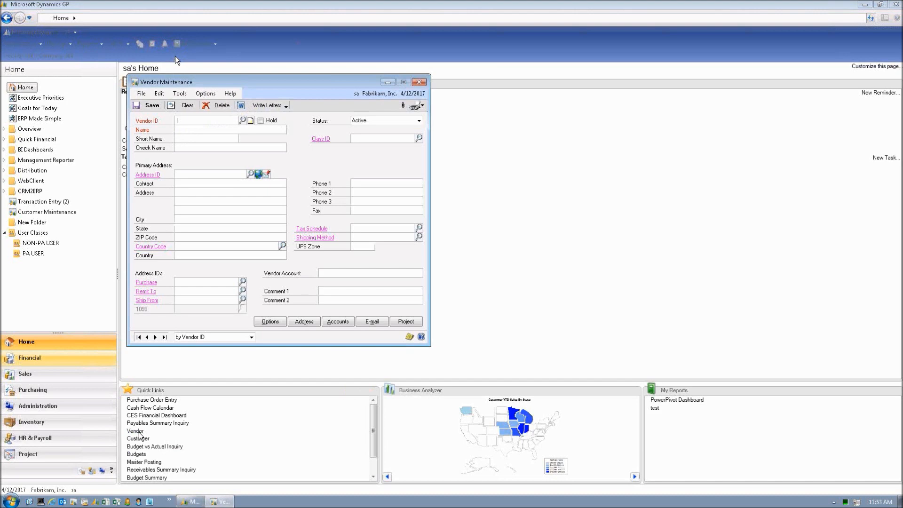
{"action": "left_click", "coordinate": [243, 120]}
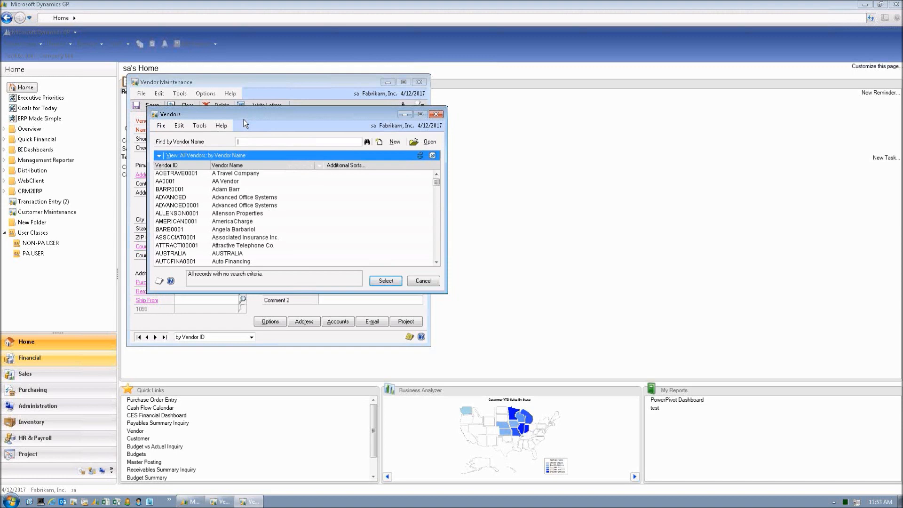
{"action": "left_click", "coordinate": [176, 166]}
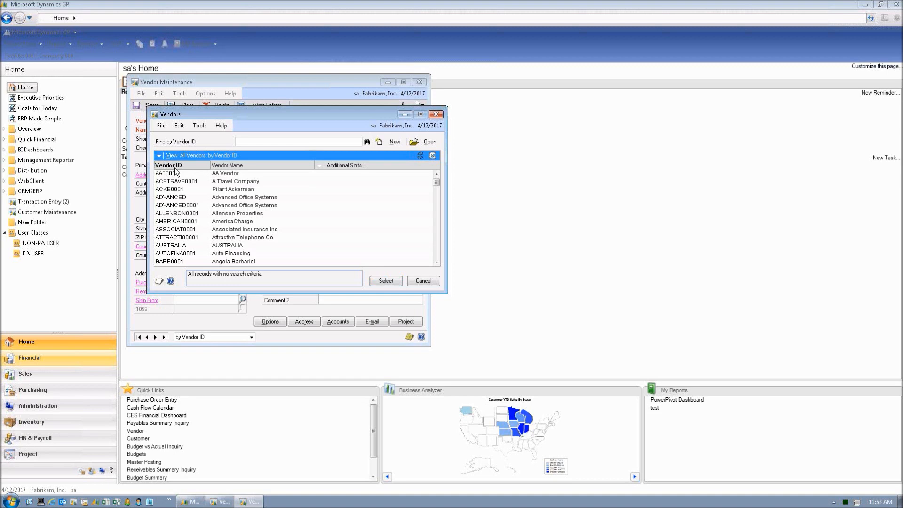
{"action": "left_click", "coordinate": [246, 166]}
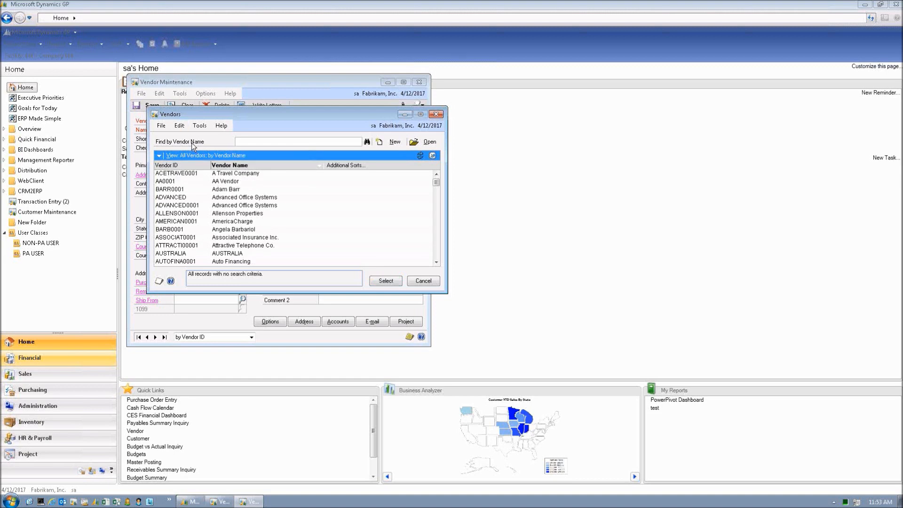
{"action": "left_click", "coordinate": [322, 167]}
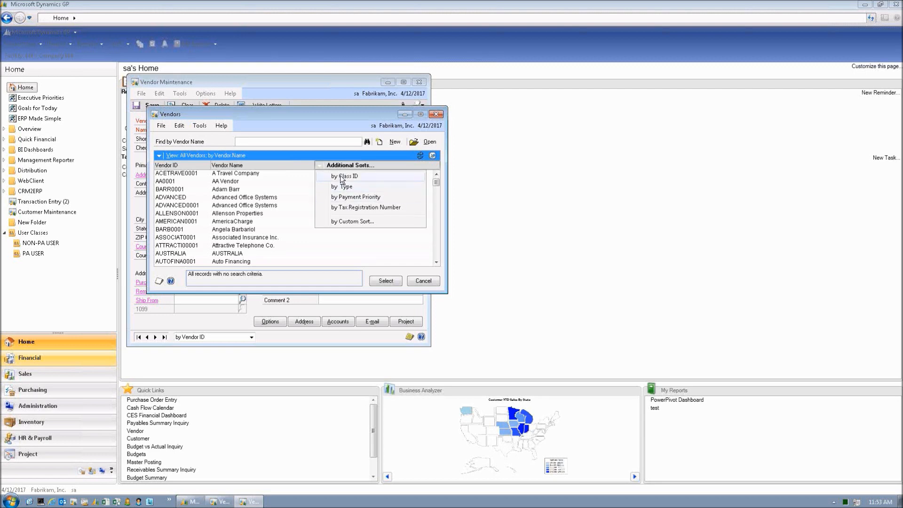
{"action": "left_click", "coordinate": [341, 177]}
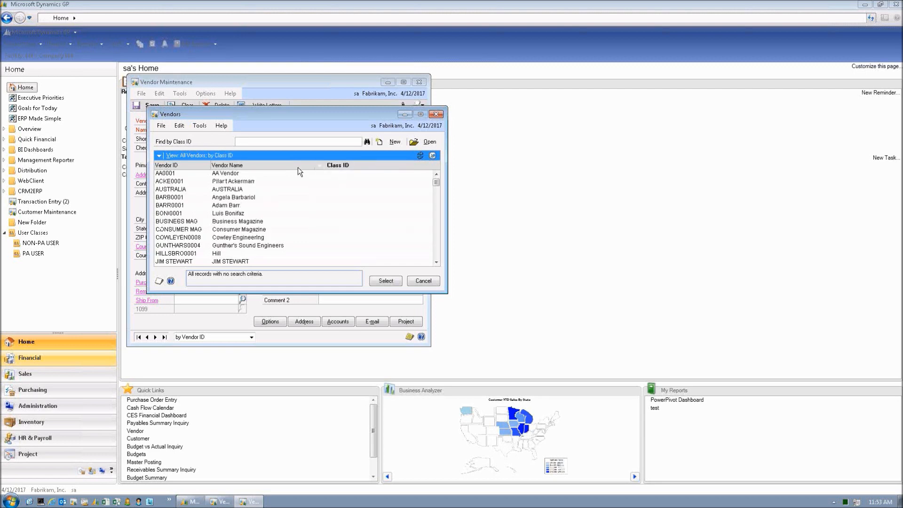
- Sort the vendor lookup by Vendor Name and set the resulting all-vendors view as the default
{"action": "left_click", "coordinate": [256, 165]}
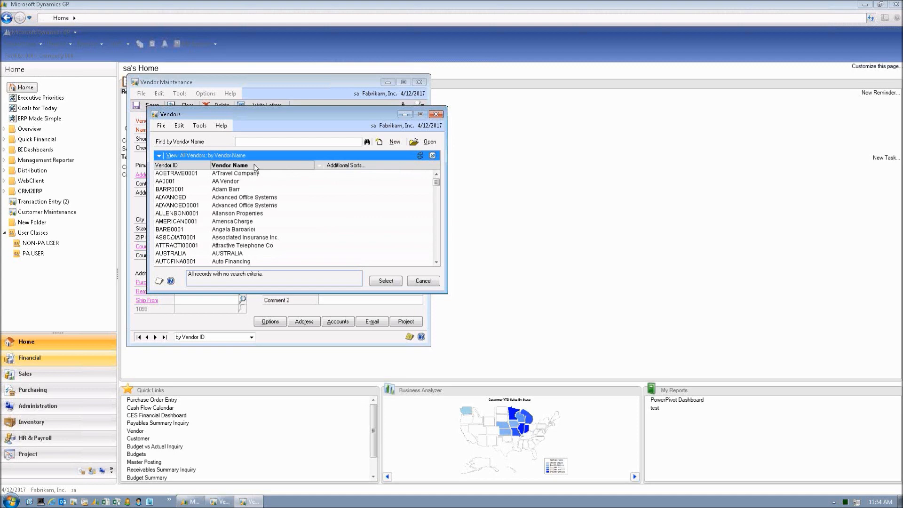
{"action": "left_click", "coordinate": [159, 156]}
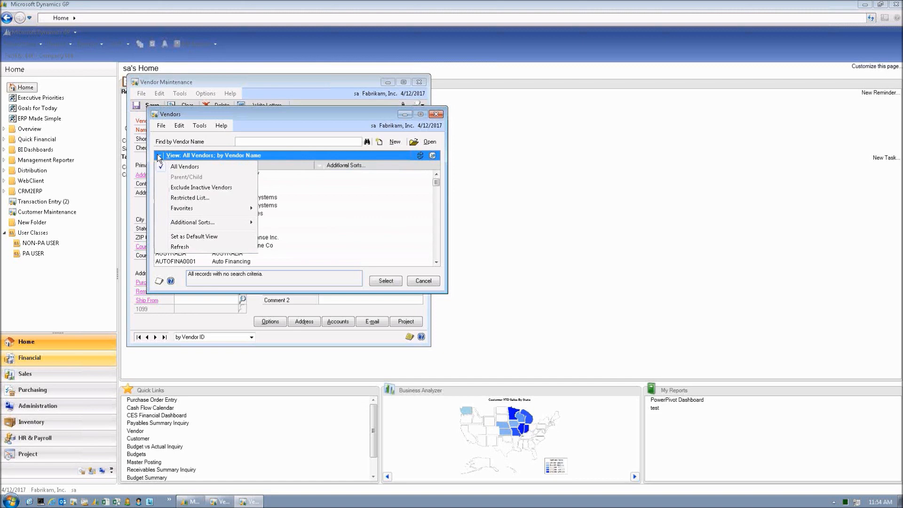
{"action": "left_click", "coordinate": [175, 237]}
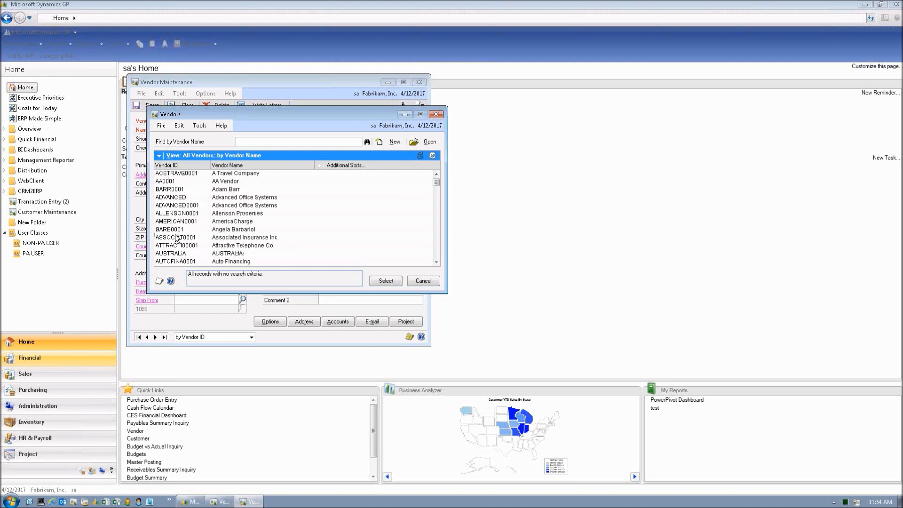
- Open the restricted-list search for vendors, review the columns available for Search Definition 1, and cancel the search
{"action": "left_click", "coordinate": [159, 156]}
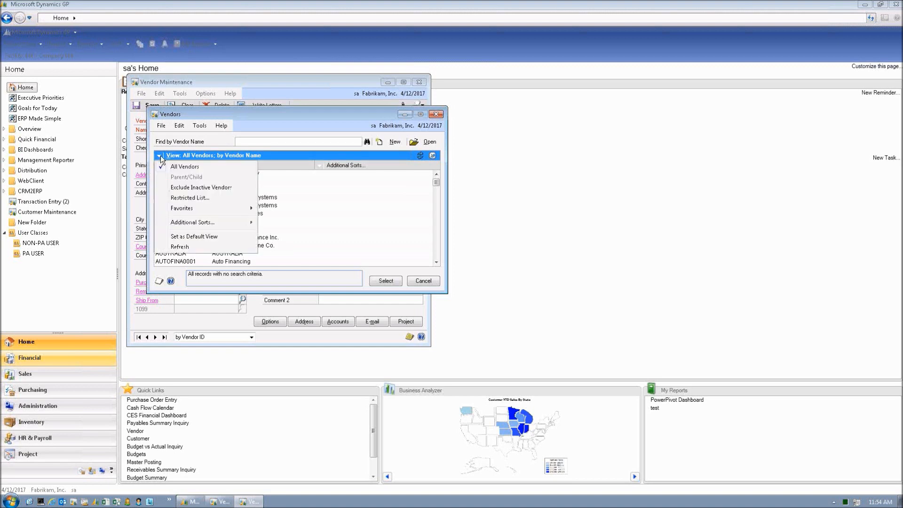
{"action": "left_click", "coordinate": [189, 198]}
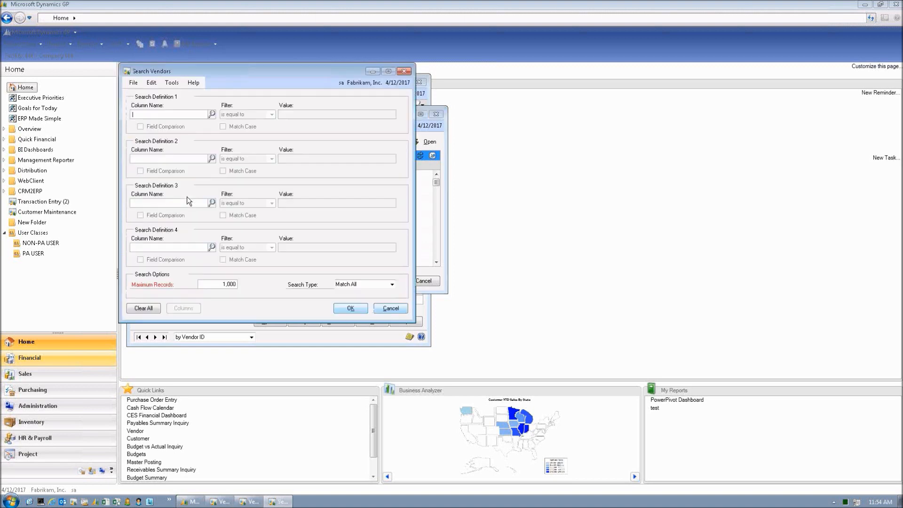
{"action": "left_click", "coordinate": [211, 113]}
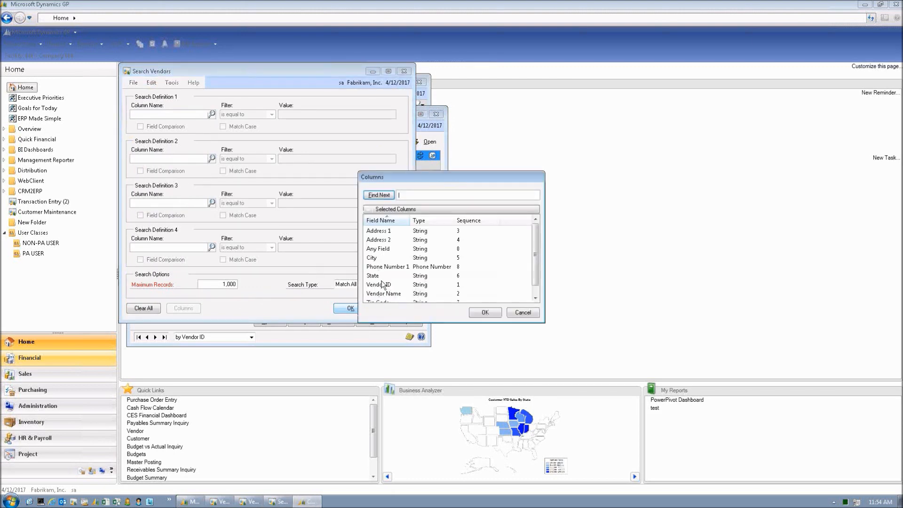
{"action": "left_click", "coordinate": [535, 297]}
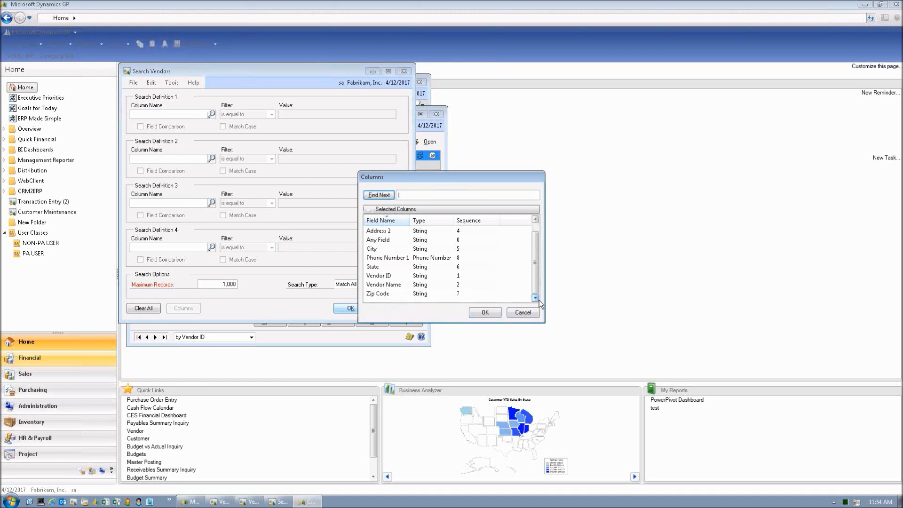
{"action": "left_click", "coordinate": [517, 315]}
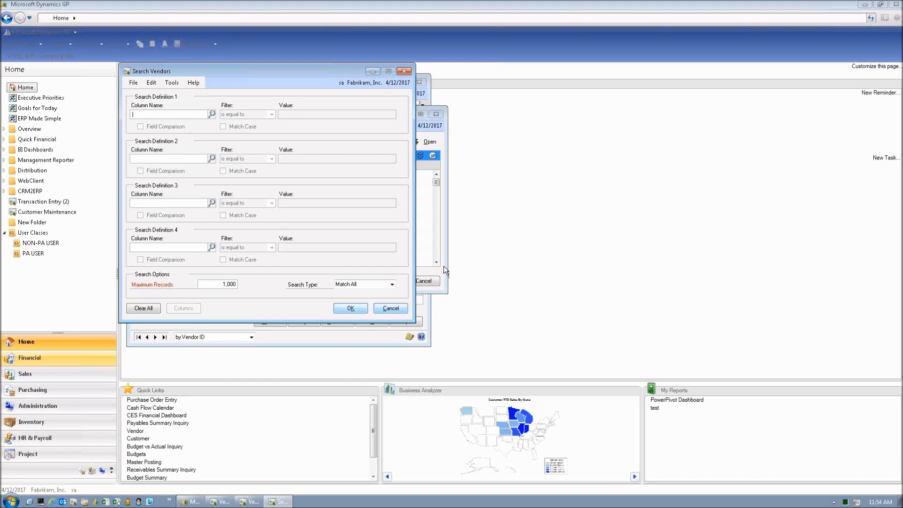
{"action": "left_click", "coordinate": [386, 309]}
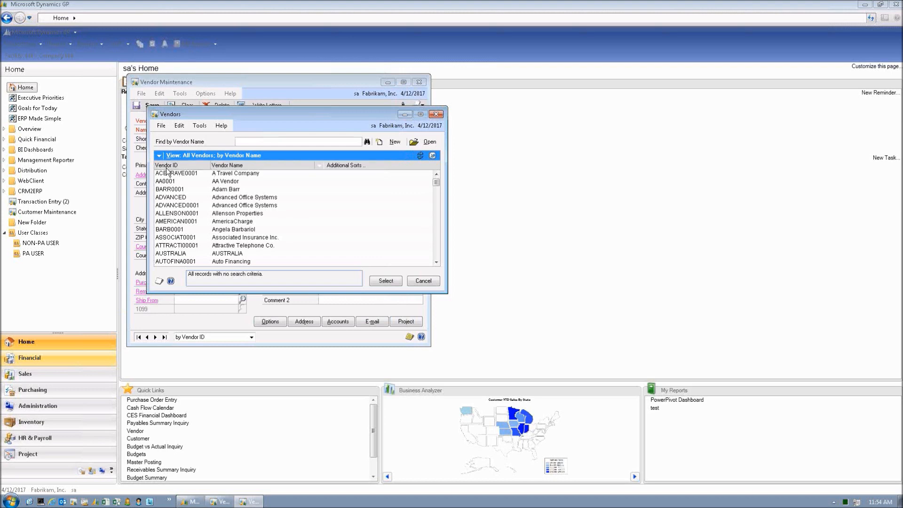
- View the 1099 Vendors favorite in the vendor lookup sorted by Vendor Name, and close the lookup without selecting a vendor
{"action": "left_click", "coordinate": [160, 156]}
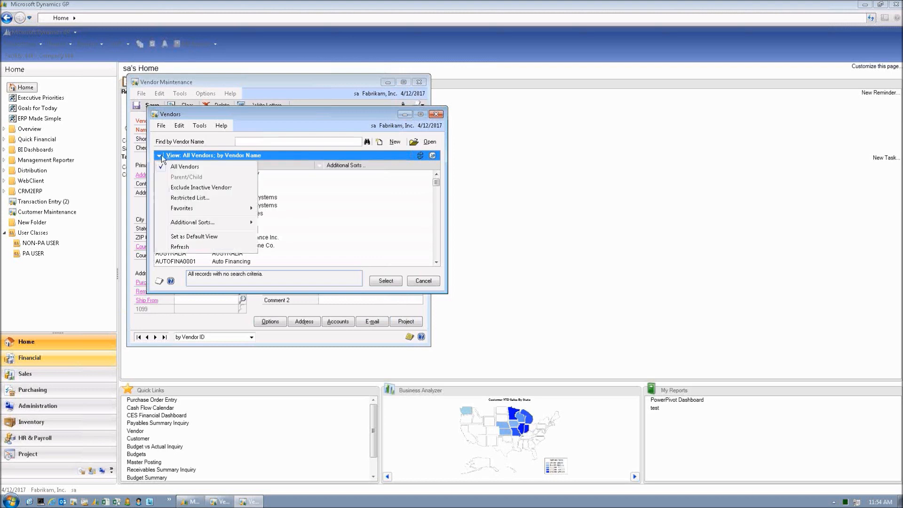
{"action": "mouse_move", "coordinate": [191, 209]}
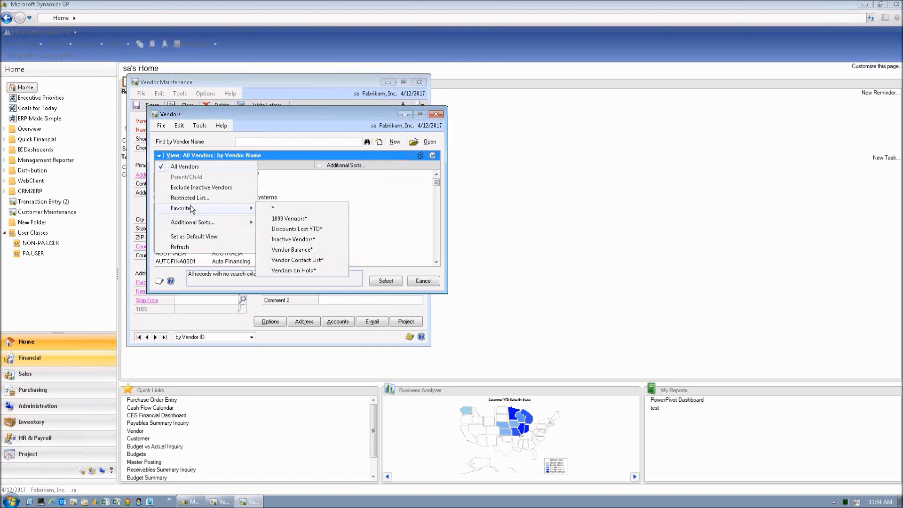
{"action": "left_click", "coordinate": [284, 219]}
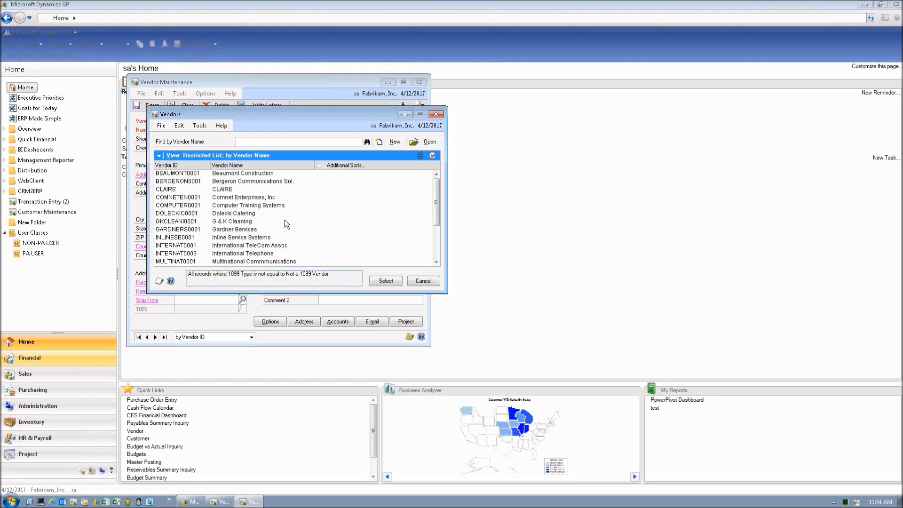
{"action": "left_click", "coordinate": [218, 166]}
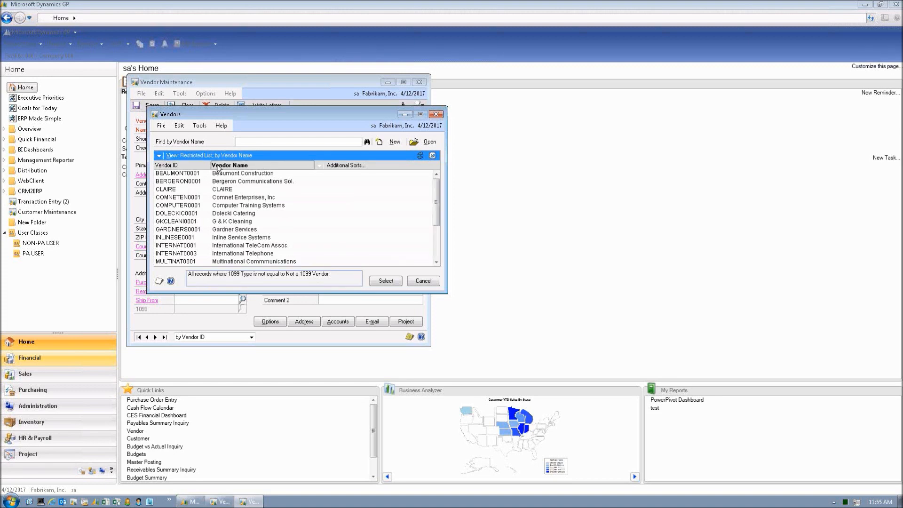
{"action": "left_click", "coordinate": [418, 283]}
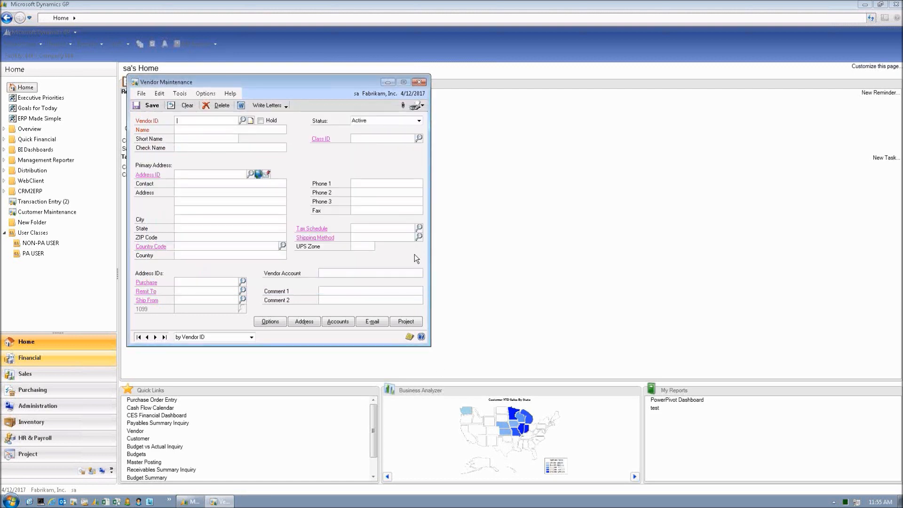
- Browse forward through the vendor records to the Advanced Office Systems record with class USA-US-M
{"action": "left_click", "coordinate": [156, 337]}
{"action": "left_click", "coordinate": [156, 338]}
{"action": "left_click", "coordinate": [156, 338]}
{"action": "left_click", "coordinate": [156, 337]}
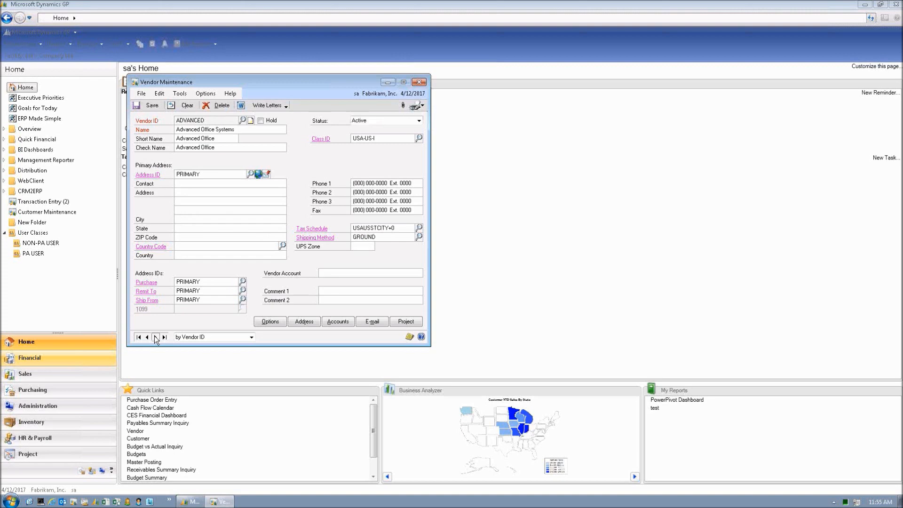
{"action": "left_click", "coordinate": [156, 337]}
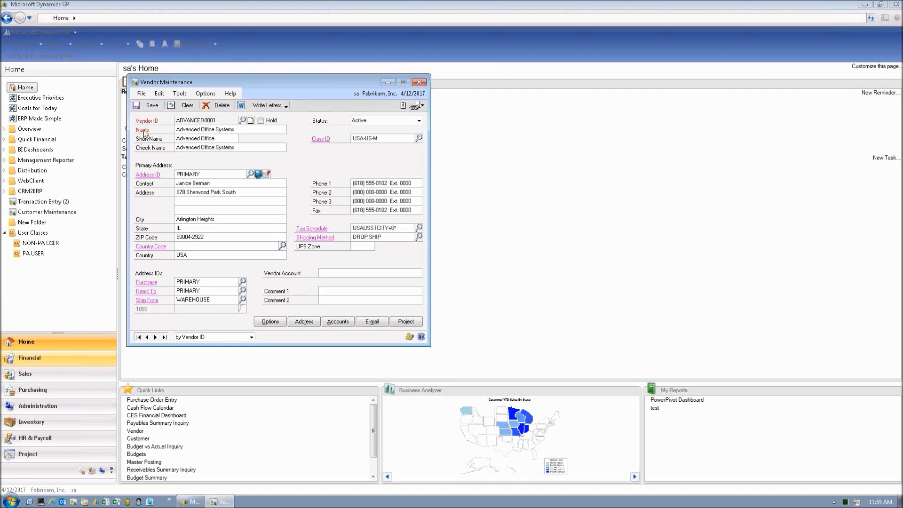
- View the vendor's address record and its linked tax schedule in their maintenance windows, and close both windows
{"action": "left_click", "coordinate": [150, 176]}
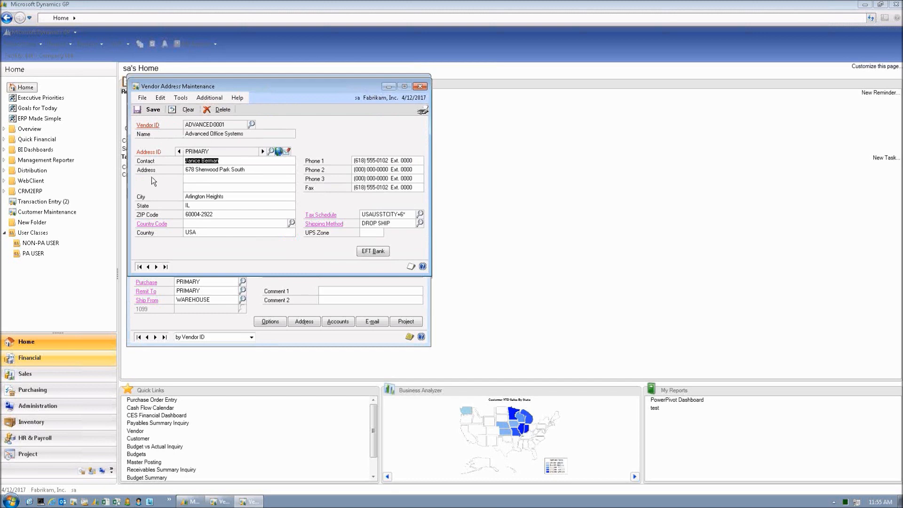
{"action": "left_click_drag", "start_coordinate": [288, 88], "coordinate": [332, 192]}
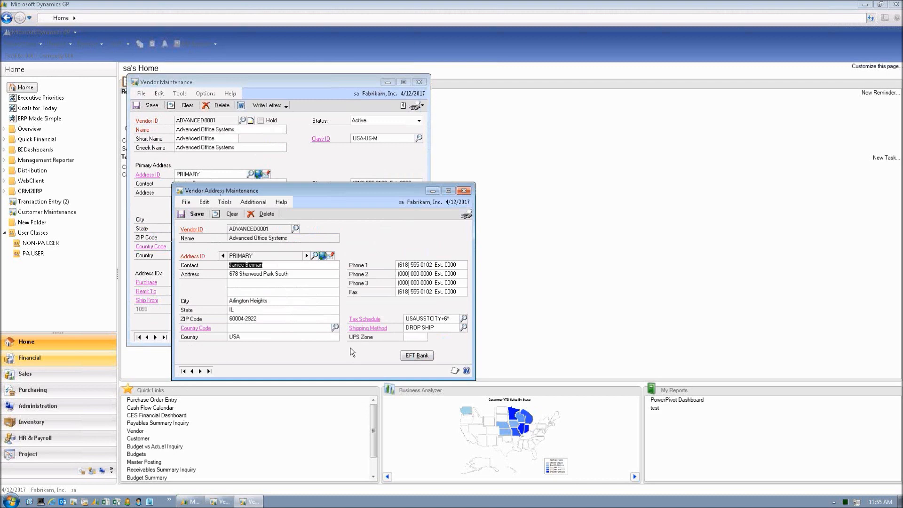
{"action": "left_click", "coordinate": [367, 319]}
{"action": "left_click_drag", "start_coordinate": [263, 77], "coordinate": [552, 329]}
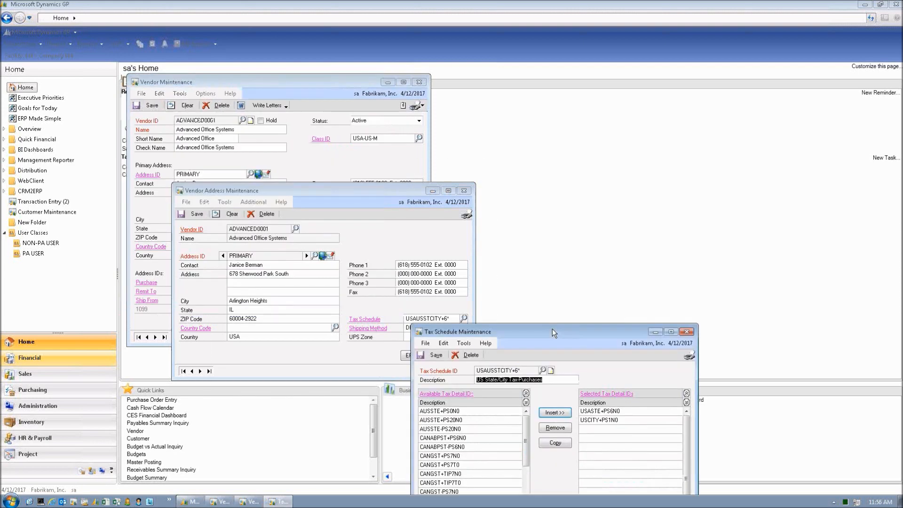
{"action": "left_click", "coordinate": [687, 332]}
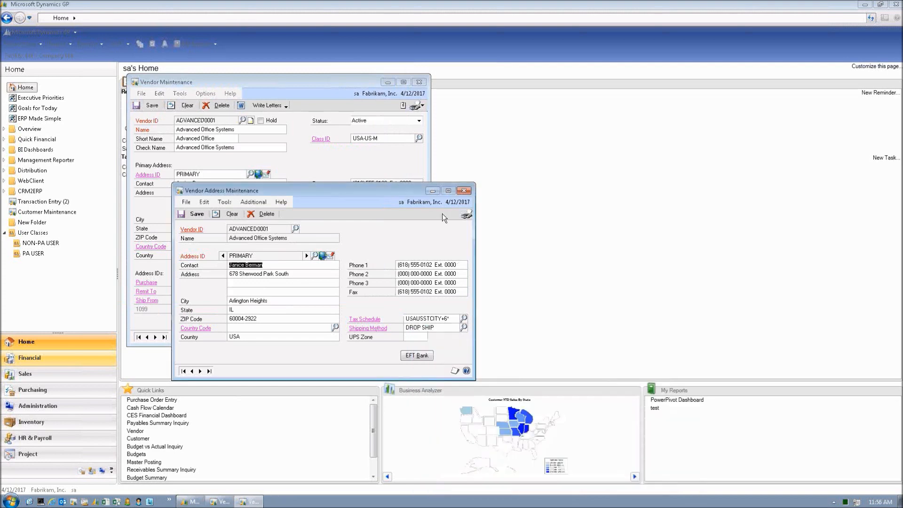
{"action": "left_click", "coordinate": [464, 191]}
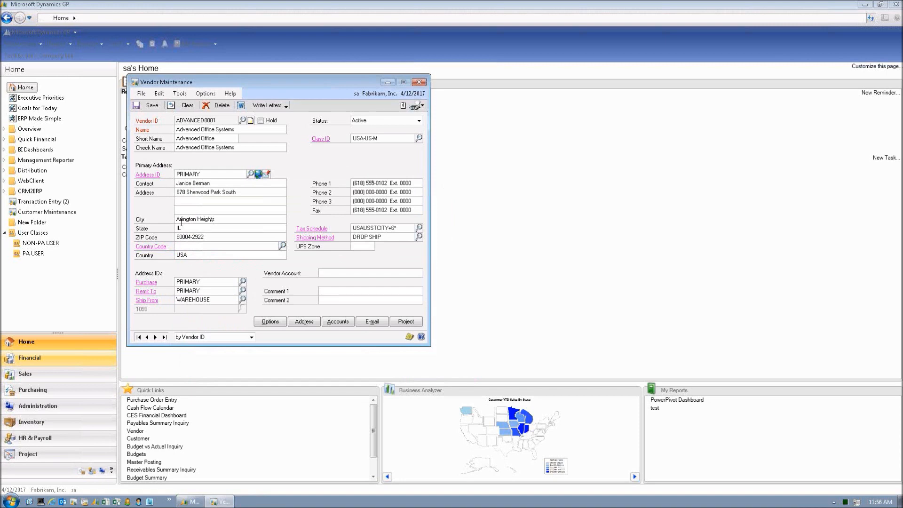
- View the Internet Information for the vendor's primary address, close it, and open the address in Bing Maps
{"action": "left_click", "coordinate": [257, 175]}
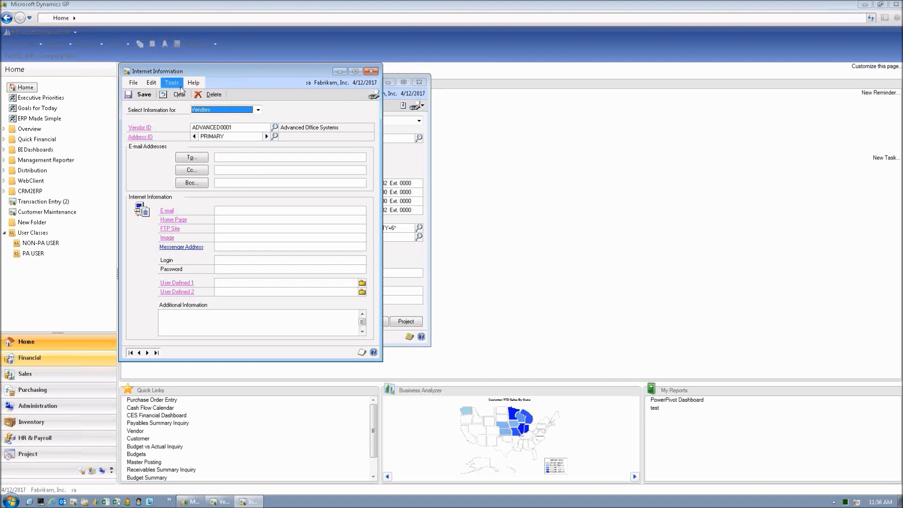
{"action": "left_click", "coordinate": [371, 71]}
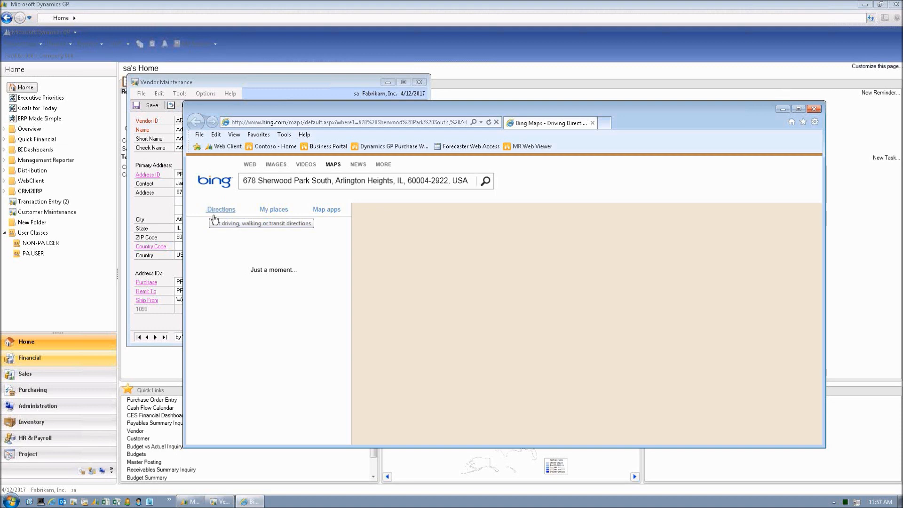
- Return to the Dynamics GP home page, open Sales Transaction Entry and display the last sales document by document number
{"action": "left_click", "coordinate": [92, 41]}
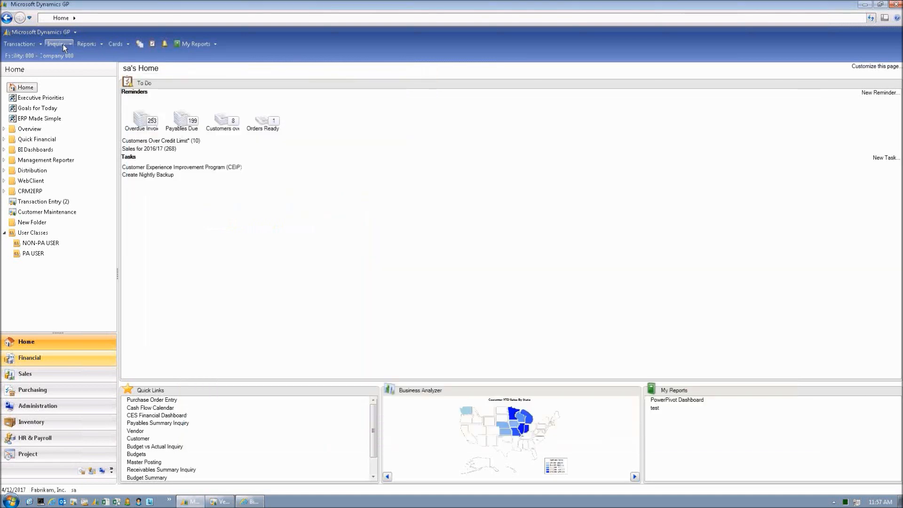
{"action": "left_click", "coordinate": [21, 44]}
{"action": "mouse_move", "coordinate": [34, 66]}
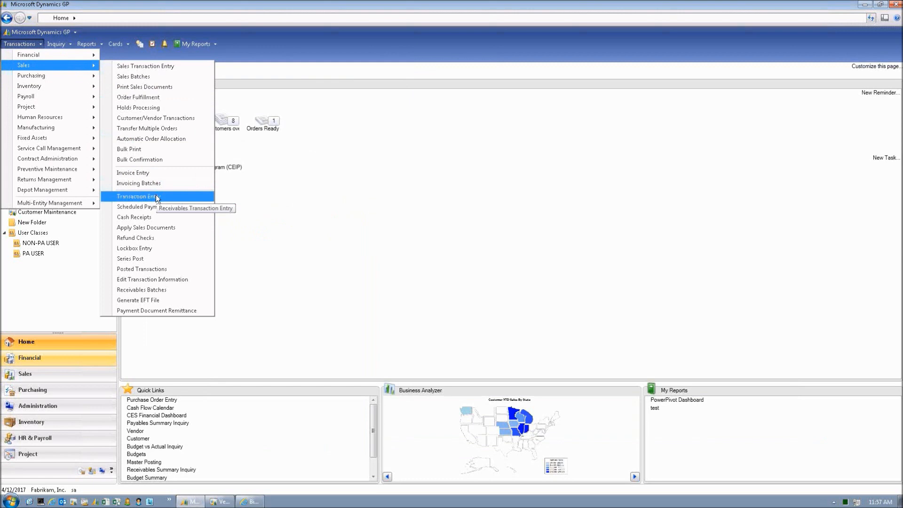
{"action": "left_click", "coordinate": [151, 66]}
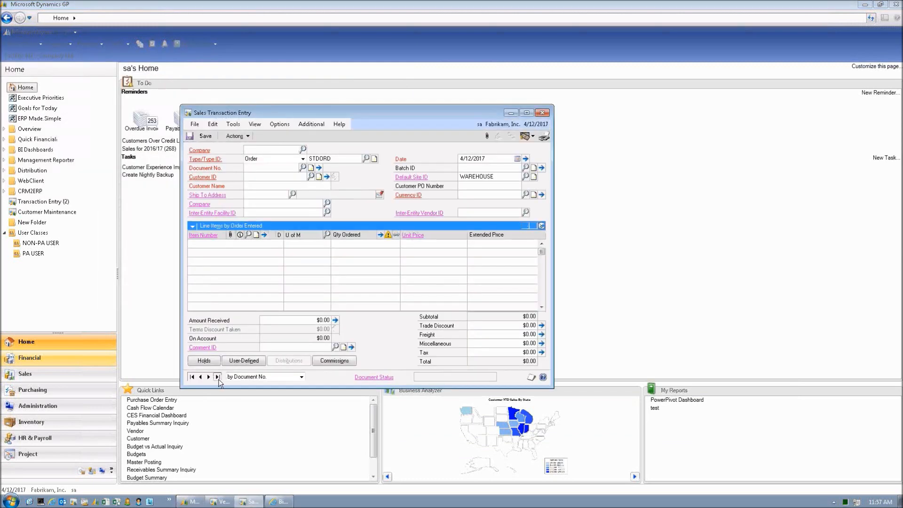
{"action": "left_click", "coordinate": [217, 377]}
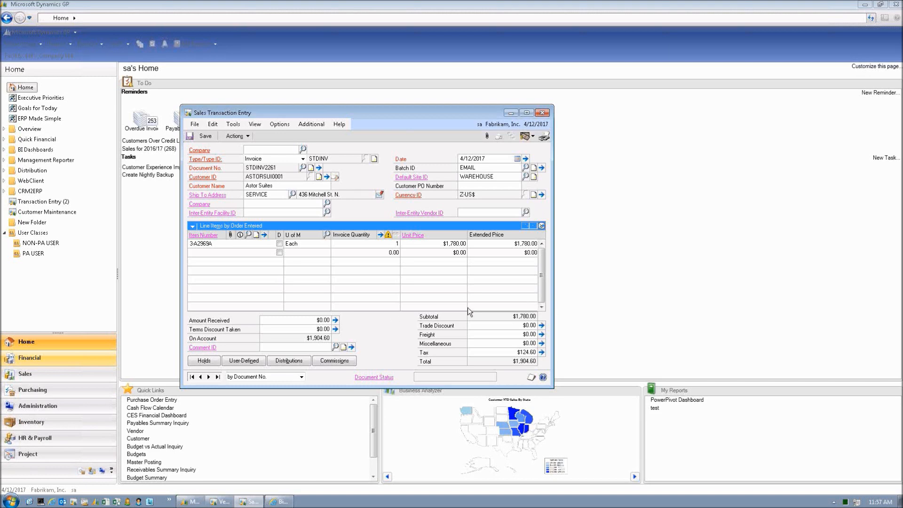
- View the invoice's Sales Date Entry and Sales Item Detail Entry windows, closing each without changes
{"action": "left_click", "coordinate": [526, 160]}
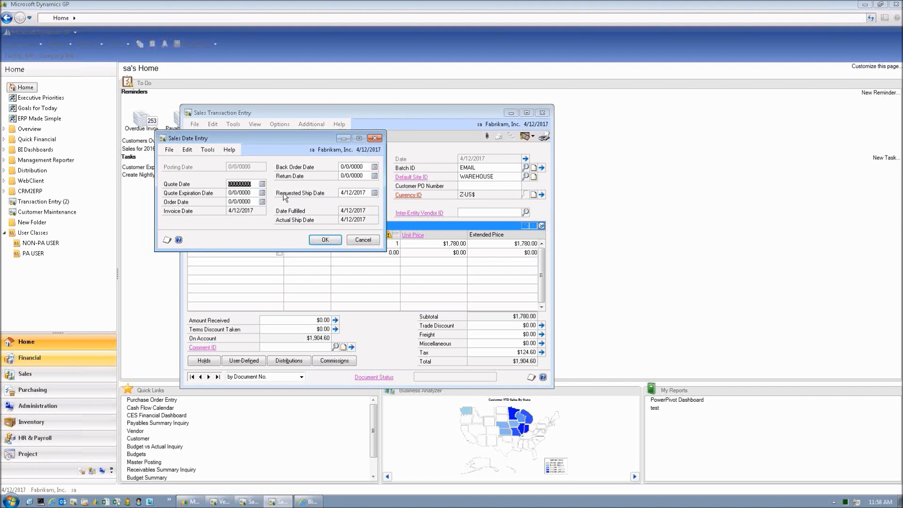
{"action": "left_click", "coordinate": [375, 138]}
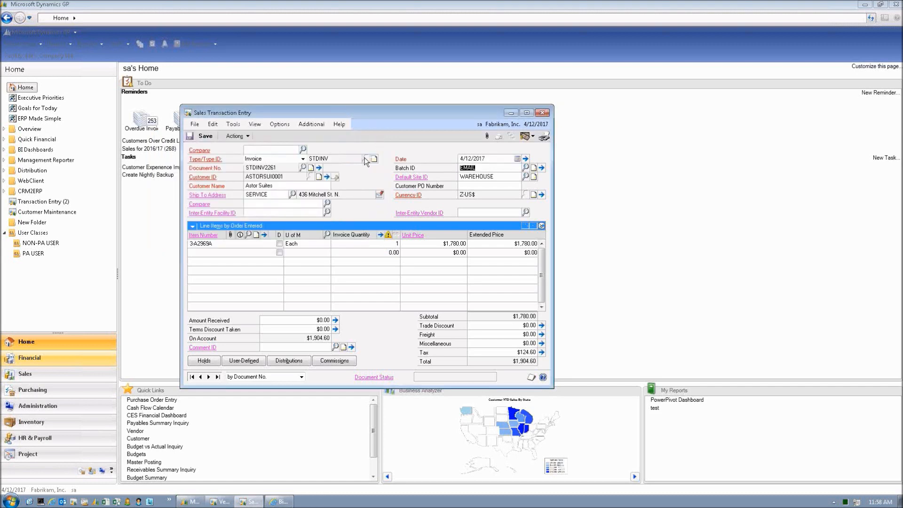
{"action": "left_click", "coordinate": [265, 234]}
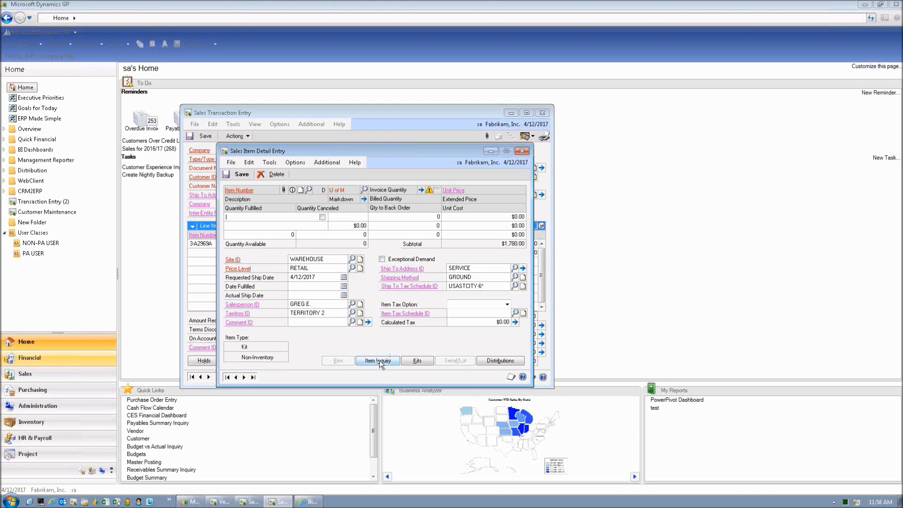
{"action": "left_click", "coordinate": [520, 151]}
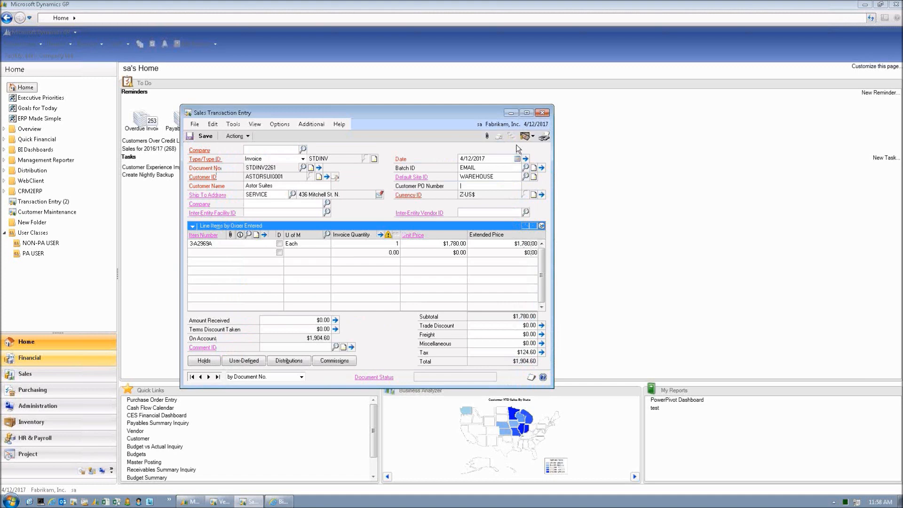
- Show and hide the details of the invoice's line items
{"action": "left_click", "coordinate": [542, 226]}
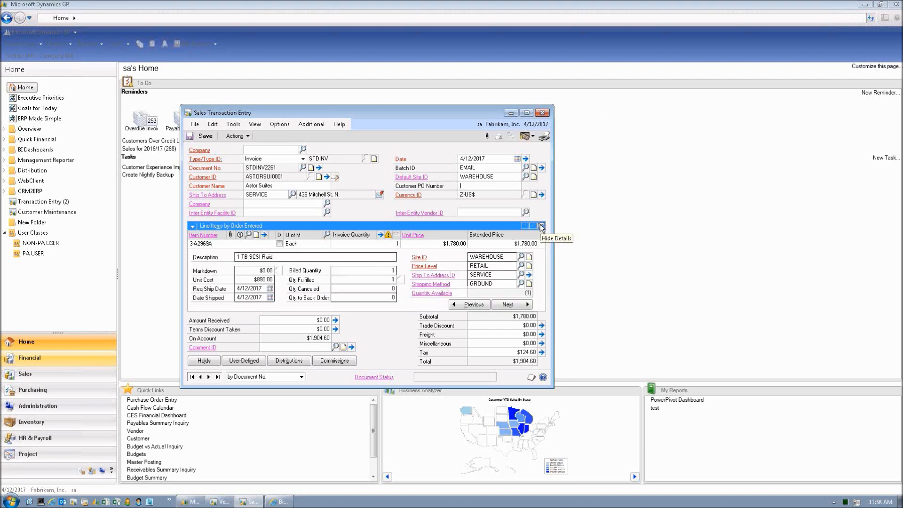
{"action": "left_click", "coordinate": [542, 226]}
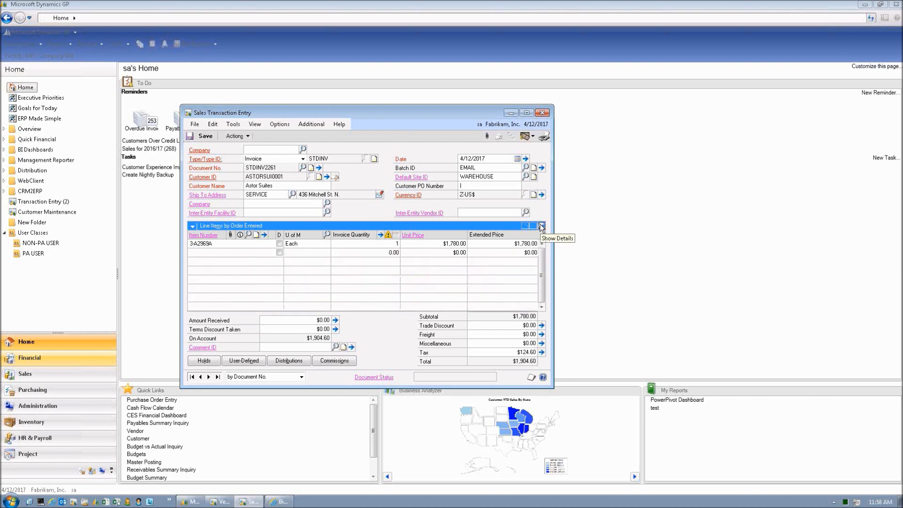
{"action": "left_click", "coordinate": [542, 226]}
{"action": "left_click", "coordinate": [541, 226]}
- Close Sales Transaction Entry and switch to the browser window with Bing Maps
{"action": "left_click", "coordinate": [542, 113]}
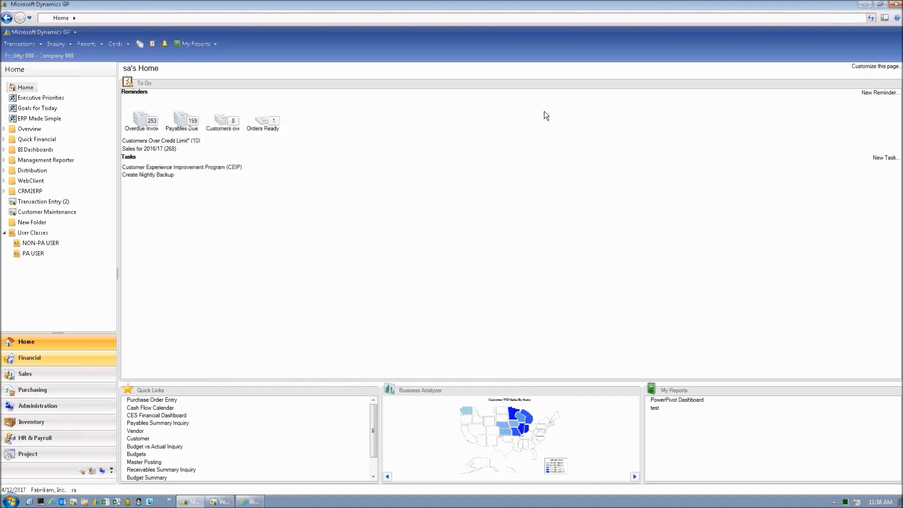
{"action": "left_click", "coordinate": [256, 502]}
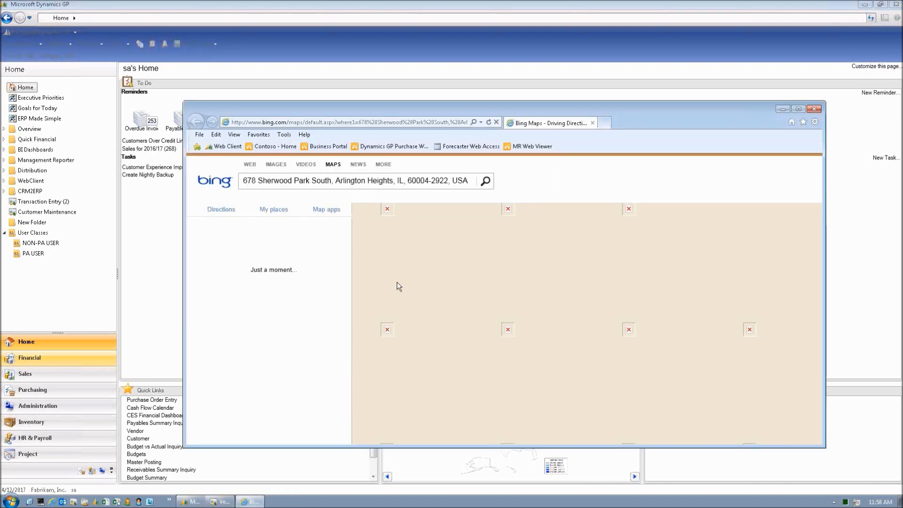
- Minimize the Bing Maps browser, bring up Vendor Maintenance, clear the displayed vendor record and enter A as the vendor ID
{"action": "left_click", "coordinate": [781, 109]}
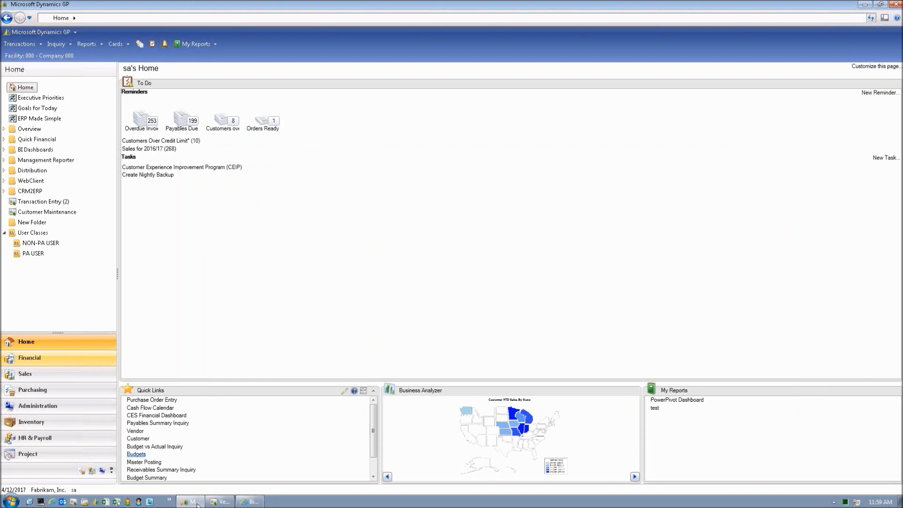
{"action": "left_click", "coordinate": [219, 501]}
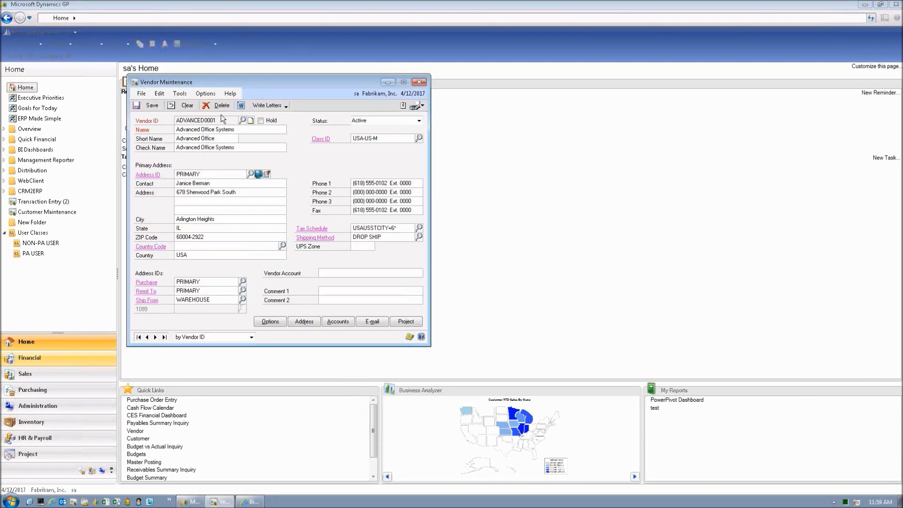
{"action": "left_click", "coordinate": [194, 106]}
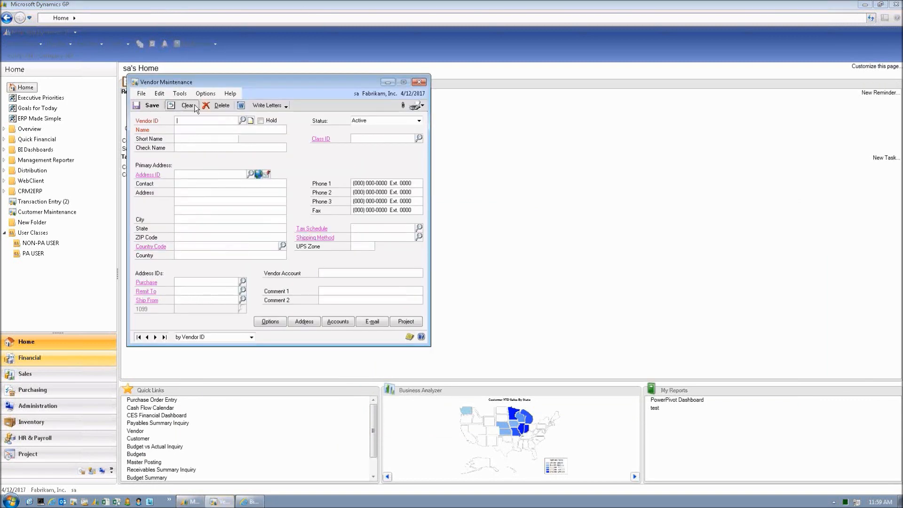
{"action": "type", "text": "A"}
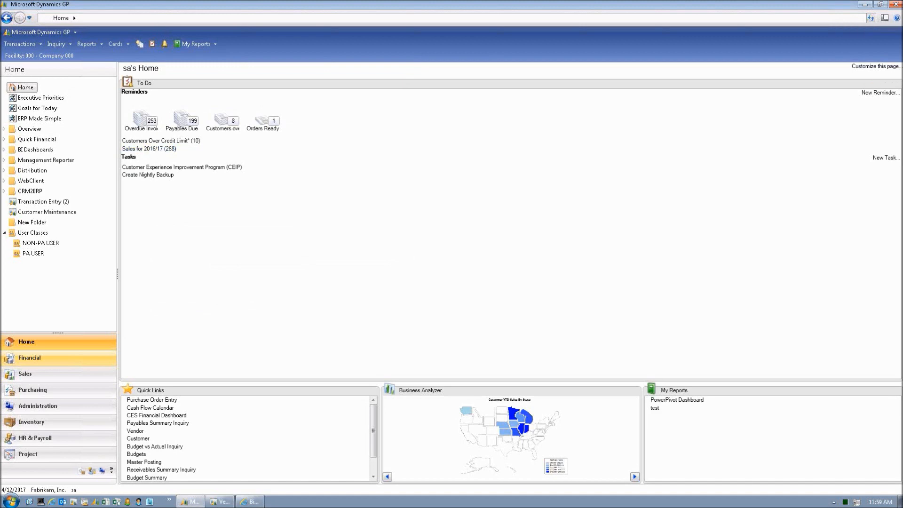
- Move the Dynamics GP main window aside to show Vendor Maintenance as a separate window, and maximize the main window again
{"action": "left_click_drag", "start_coordinate": [858, 6], "coordinate": [902, 57]}
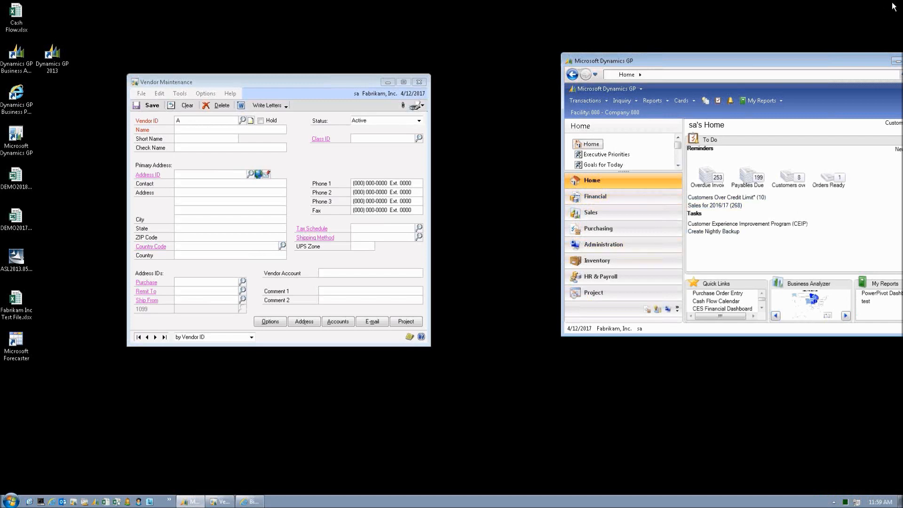
{"action": "left_click_drag", "start_coordinate": [771, 56], "coordinate": [624, 39]}
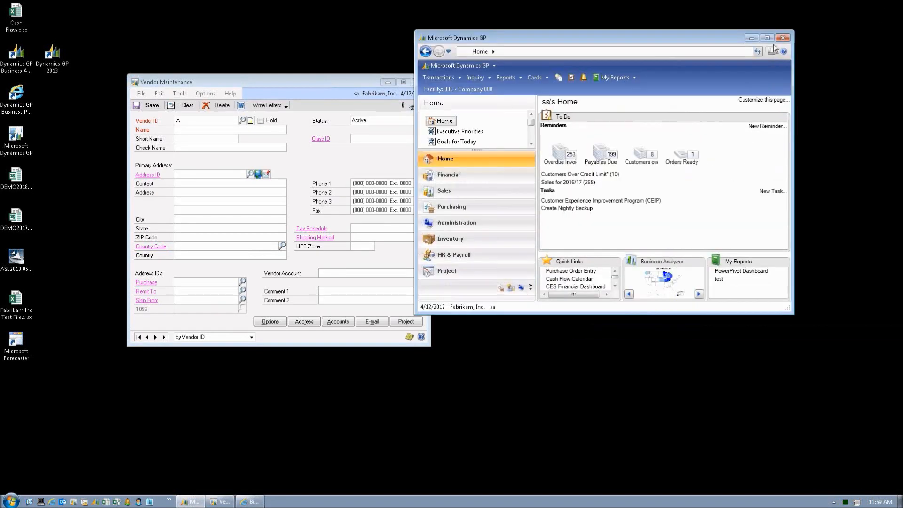
{"action": "left_click", "coordinate": [768, 37]}
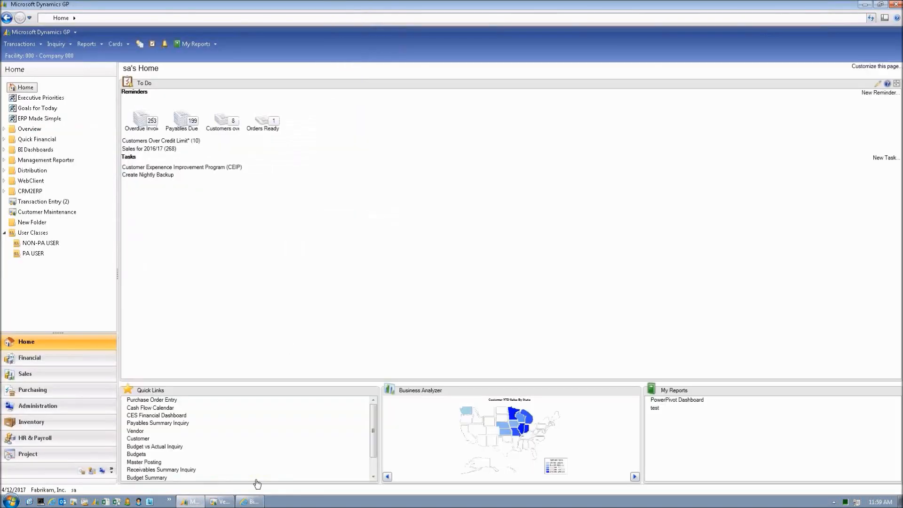
- Return to Vendor Maintenance and load vendor ADVANCED0001, Advanced Office Systems, through the vendor ID lookup
{"action": "left_click", "coordinate": [243, 502]}
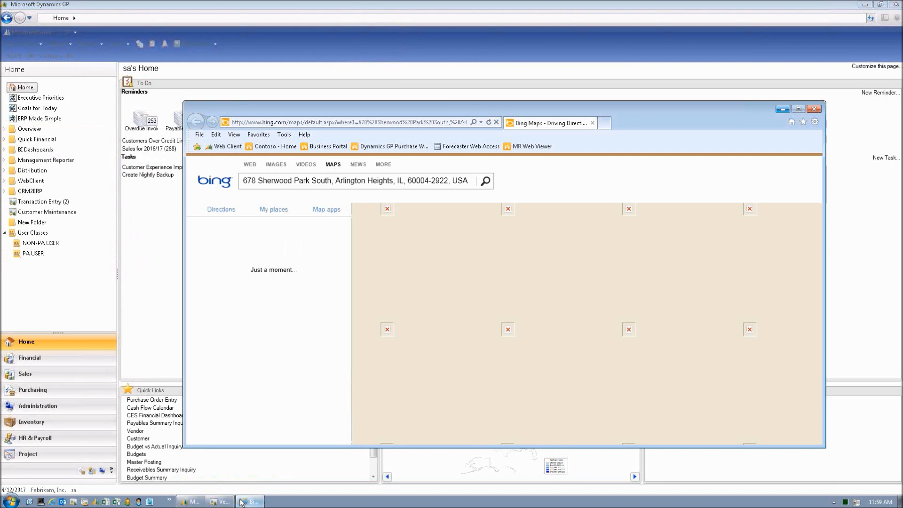
{"action": "left_click", "coordinate": [219, 502]}
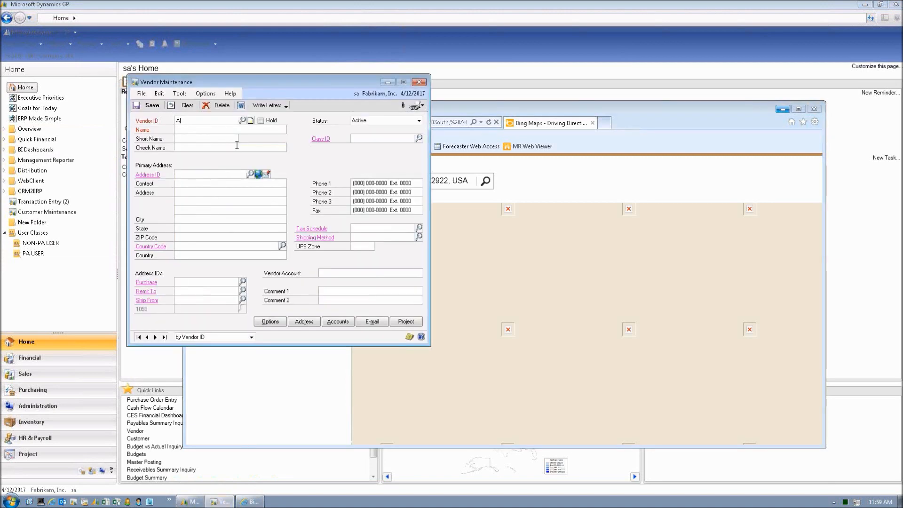
{"action": "left_click", "coordinate": [243, 121]}
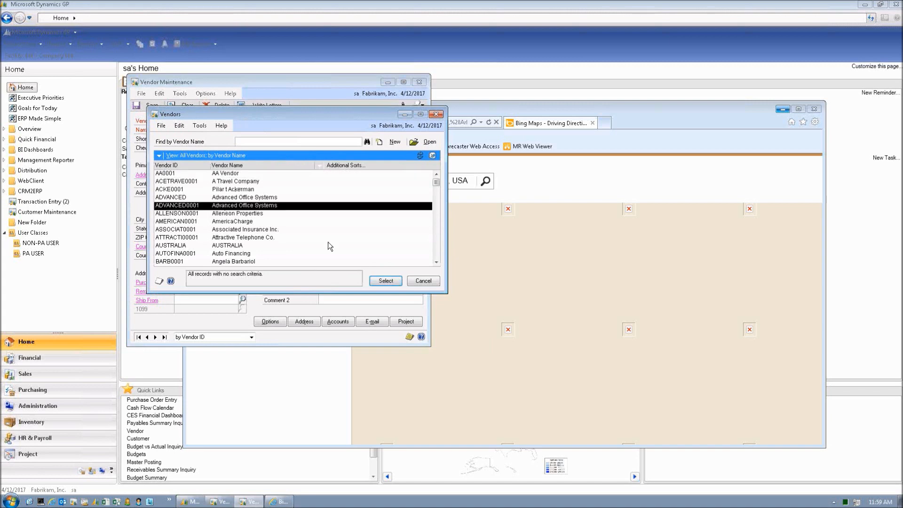
{"action": "left_click", "coordinate": [386, 281]}
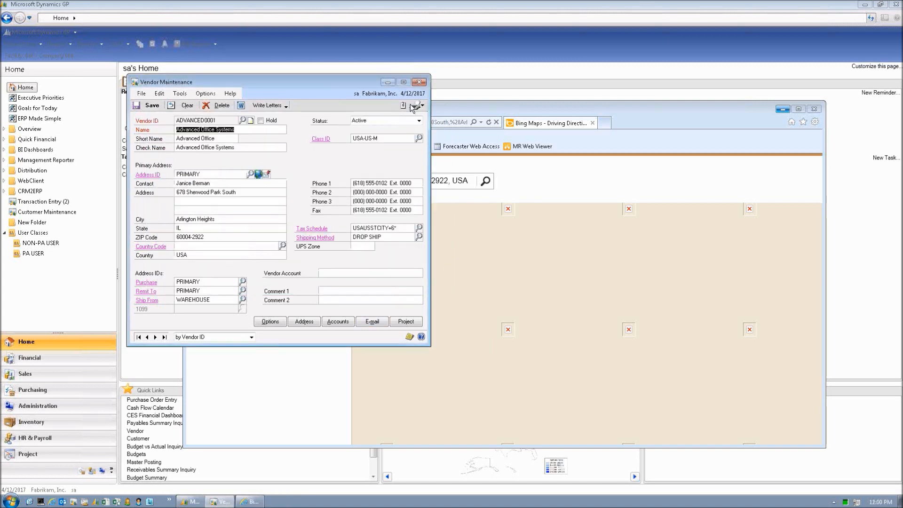
- Close Vendor Maintenance and the Bing Maps browser window
{"action": "left_click", "coordinate": [423, 85]}
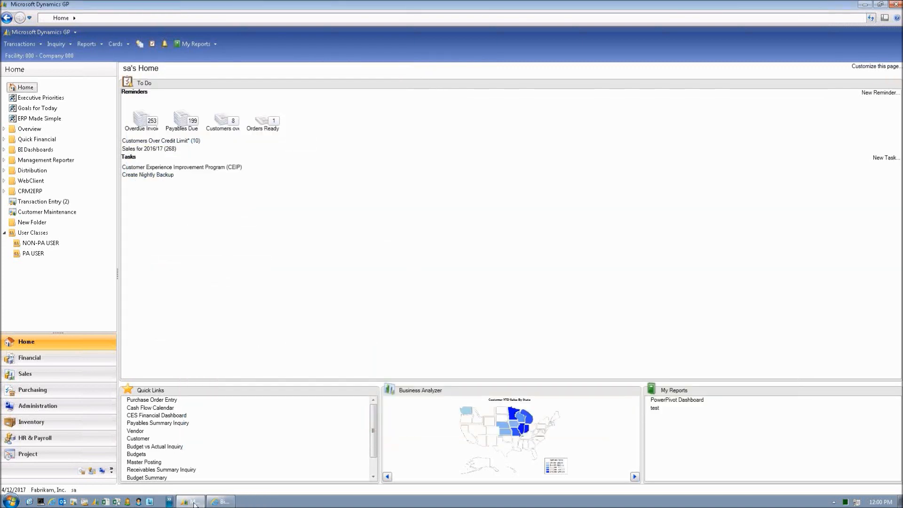
{"action": "left_click", "coordinate": [221, 501]}
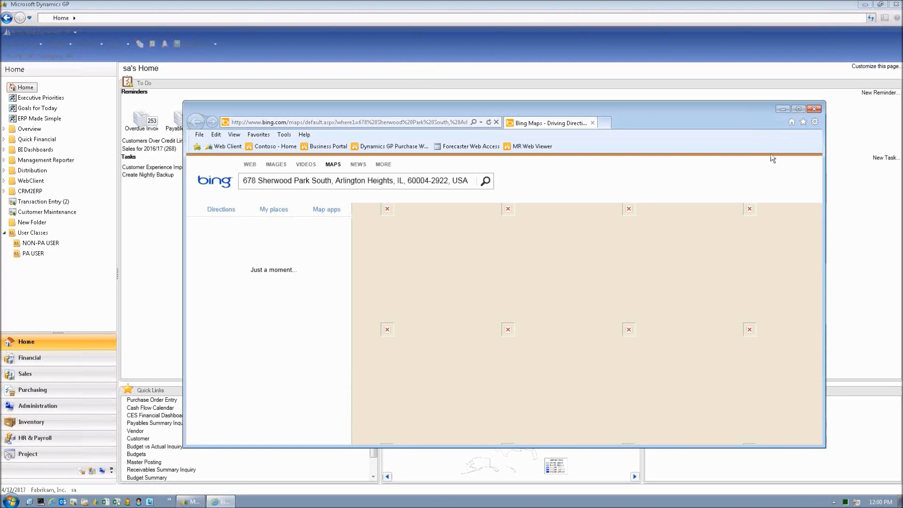
{"action": "left_click", "coordinate": [814, 108]}
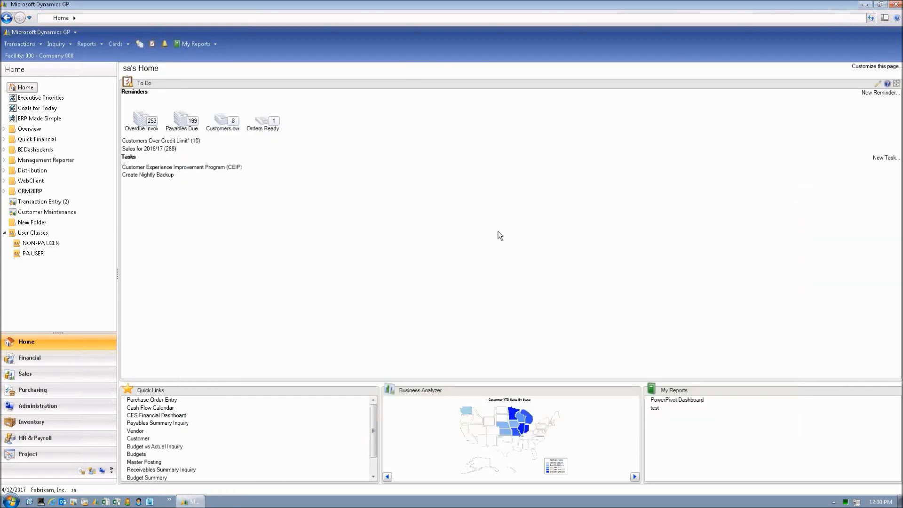
- Open Account Maintenance from the Financial cards, view the blank account record, and close the window
{"action": "left_click", "coordinate": [115, 44]}
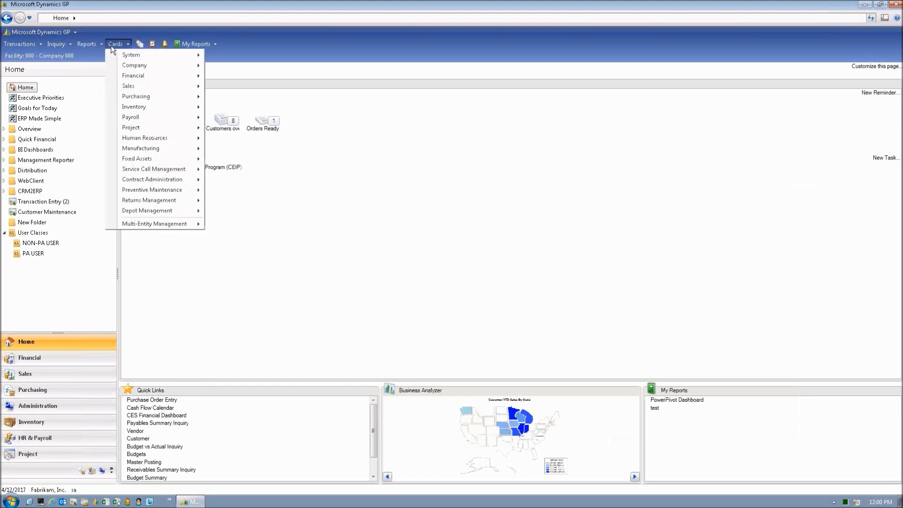
{"action": "mouse_move", "coordinate": [160, 80]}
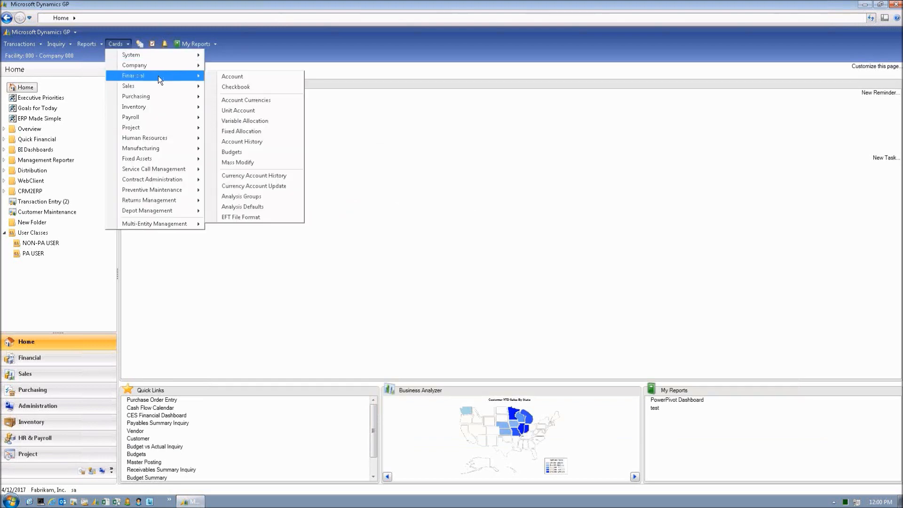
{"action": "left_click", "coordinate": [231, 77]}
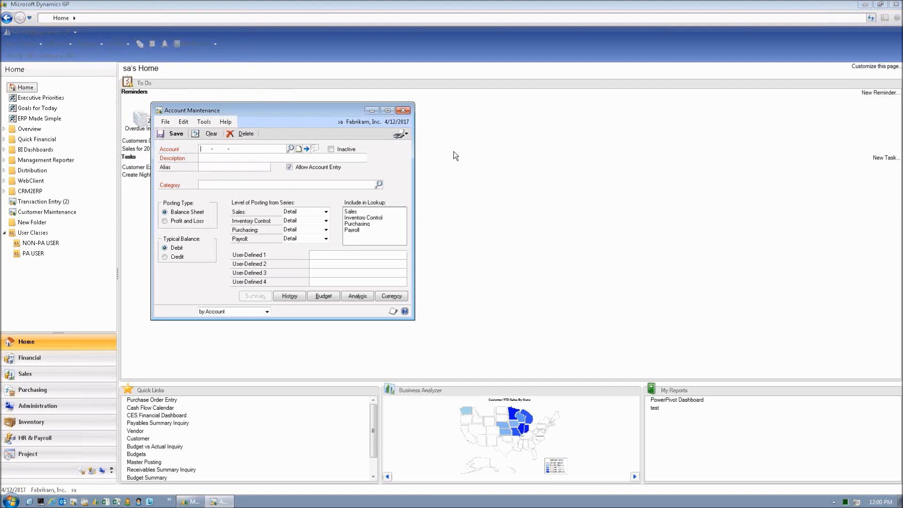
{"action": "left_click", "coordinate": [402, 110]}
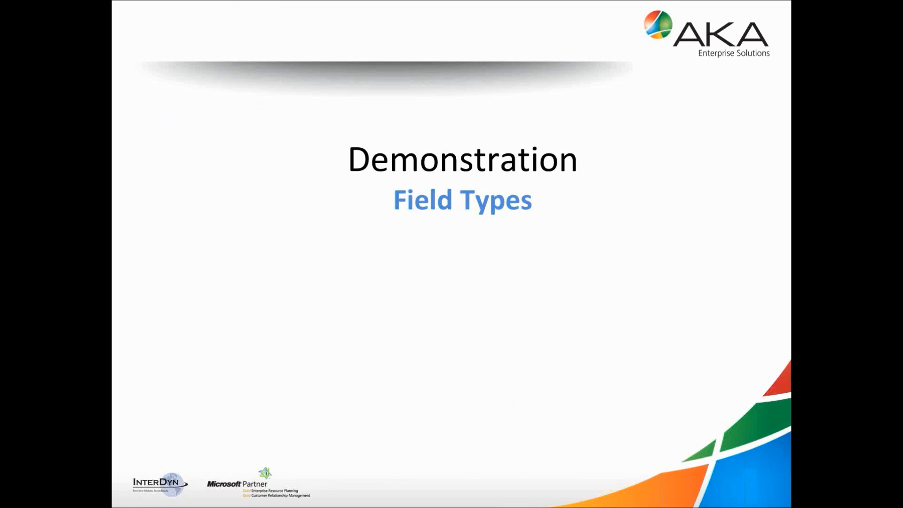
{"action": "key", "text": "Right"}
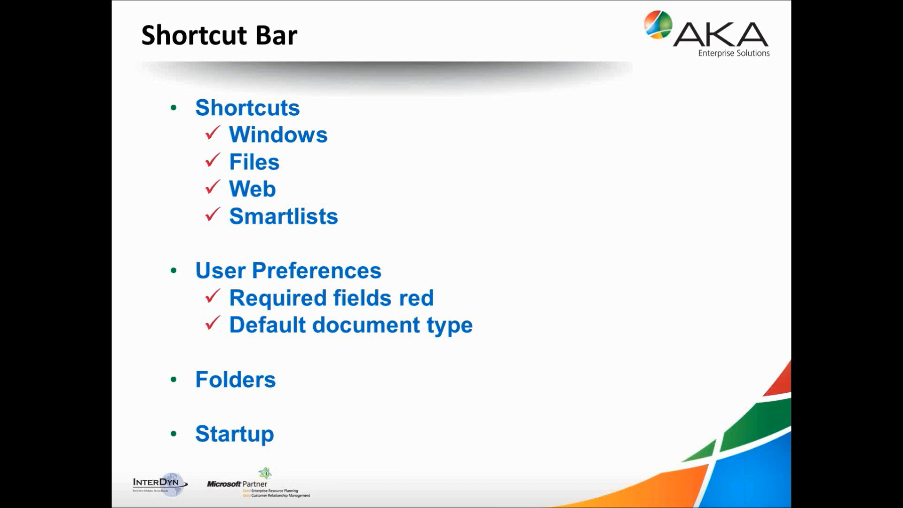
{"action": "key", "text": "Right"}
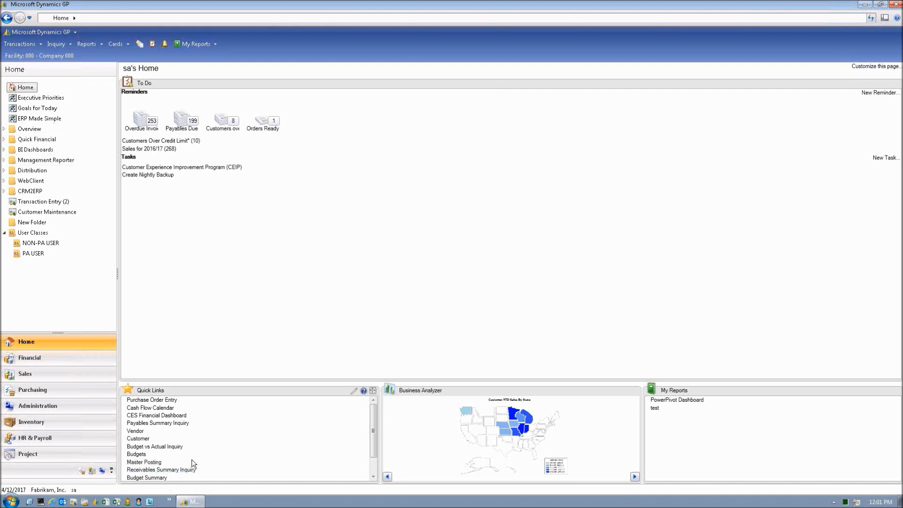
- Open Vendor Maintenance from the home page's quick links, show its Add to Shortcuts option, and close the window
{"action": "left_click", "coordinate": [135, 431]}
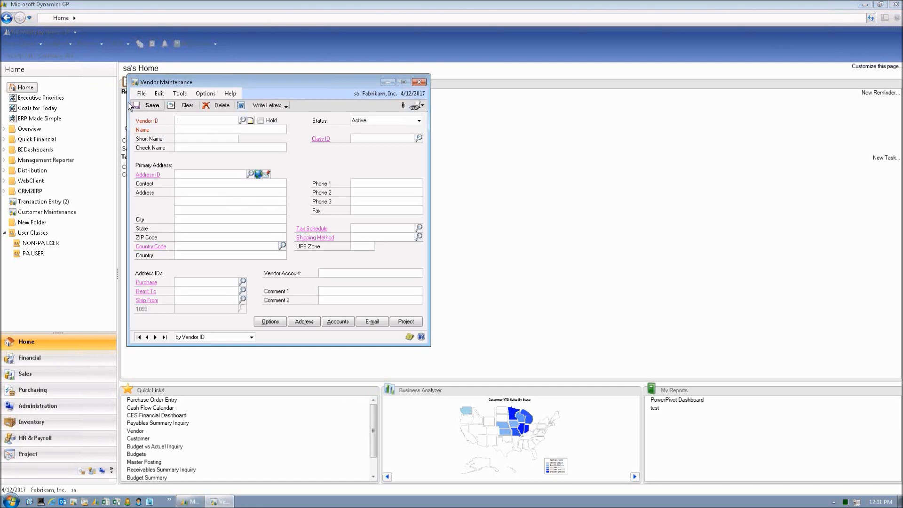
{"action": "left_click", "coordinate": [144, 94]}
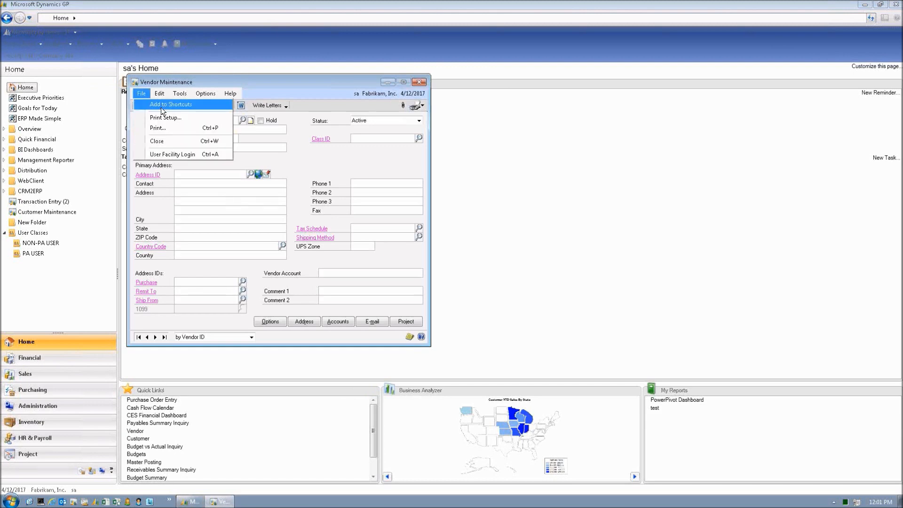
{"action": "left_click", "coordinate": [161, 108]}
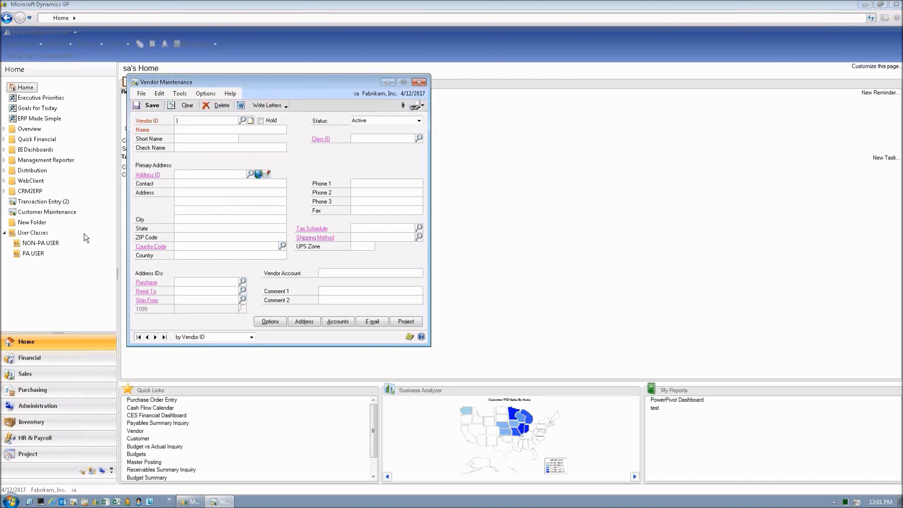
{"action": "left_click", "coordinate": [419, 82]}
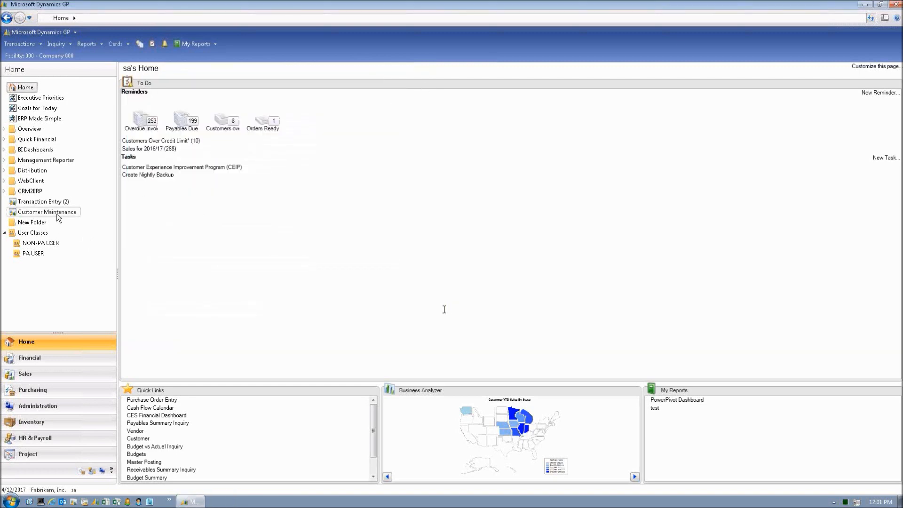
- Expand the Management Reporter and Distribution shortcut folders, open the Customer Card shortcut, and close Customer Maintenance
{"action": "left_click", "coordinate": [10, 160]}
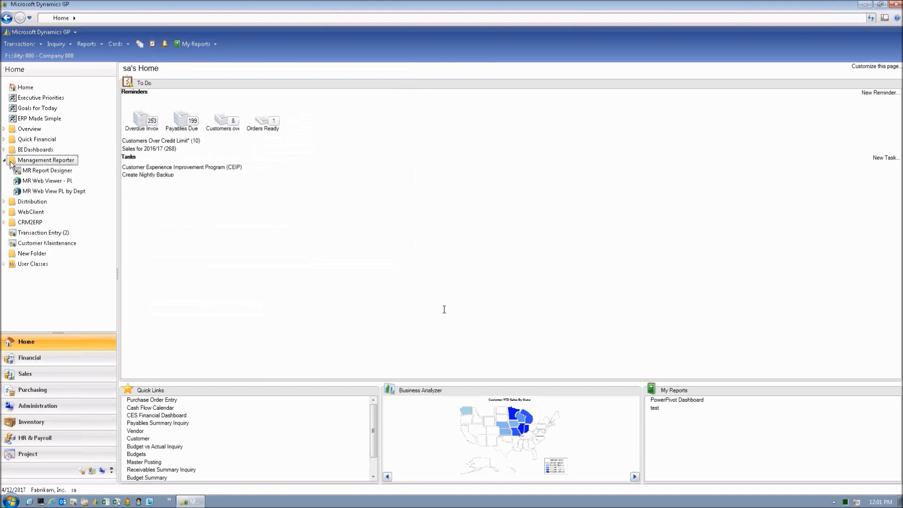
{"action": "left_click", "coordinate": [13, 204]}
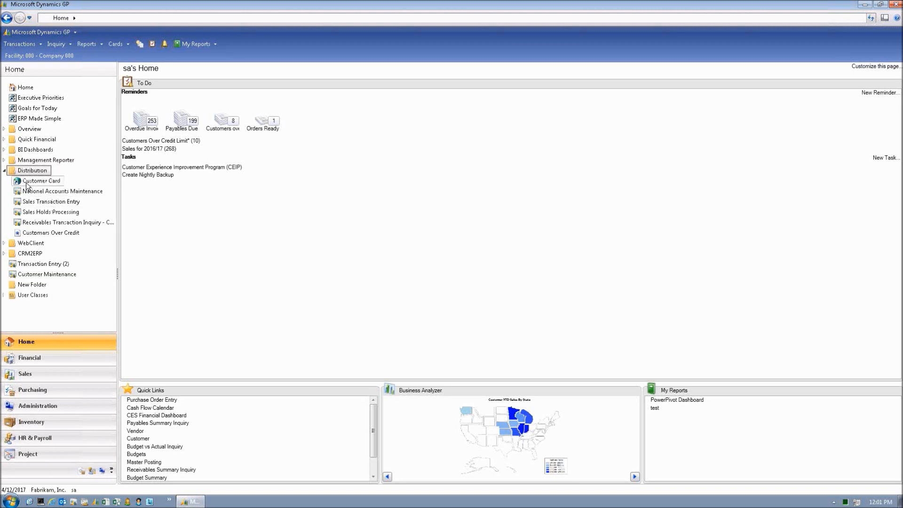
{"action": "left_click", "coordinate": [27, 185]}
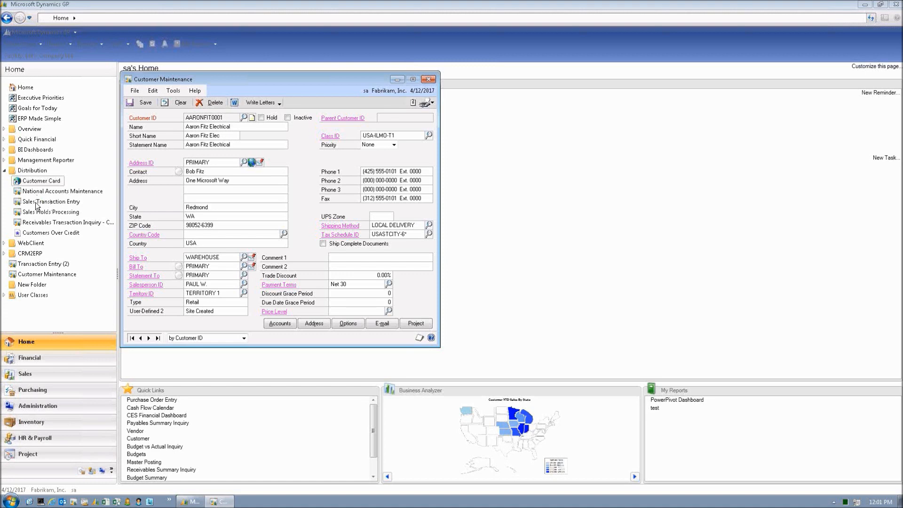
{"action": "left_click", "coordinate": [427, 79]}
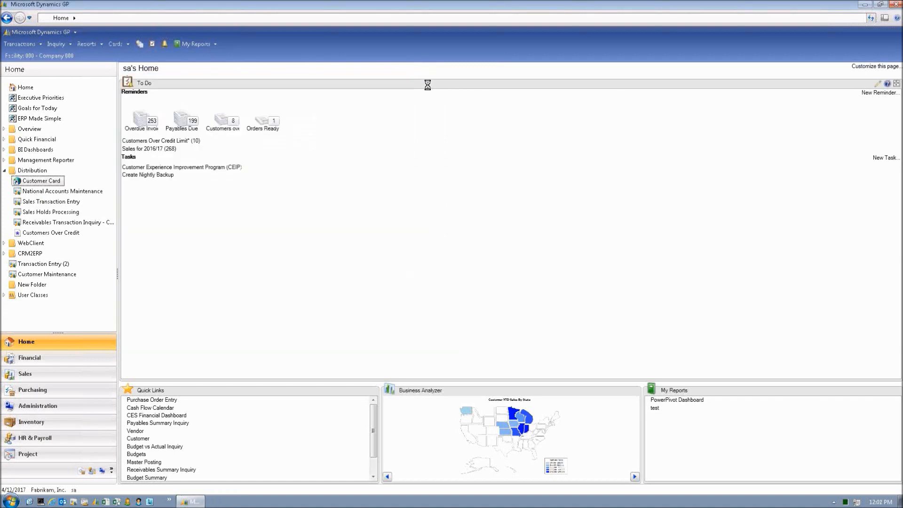
- Show the kinds of shortcuts that can be added to the home shortcut list without adding any
{"action": "right_click", "coordinate": [14, 309]}
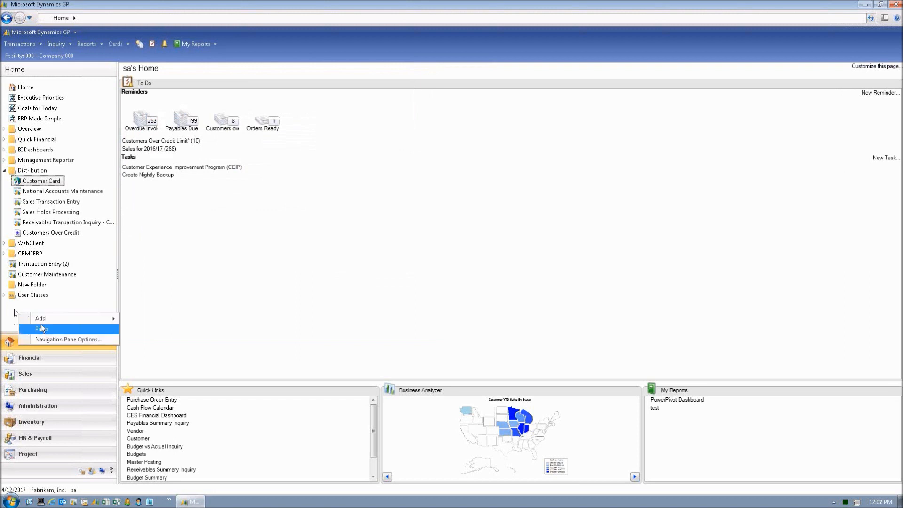
{"action": "mouse_move", "coordinate": [41, 324]}
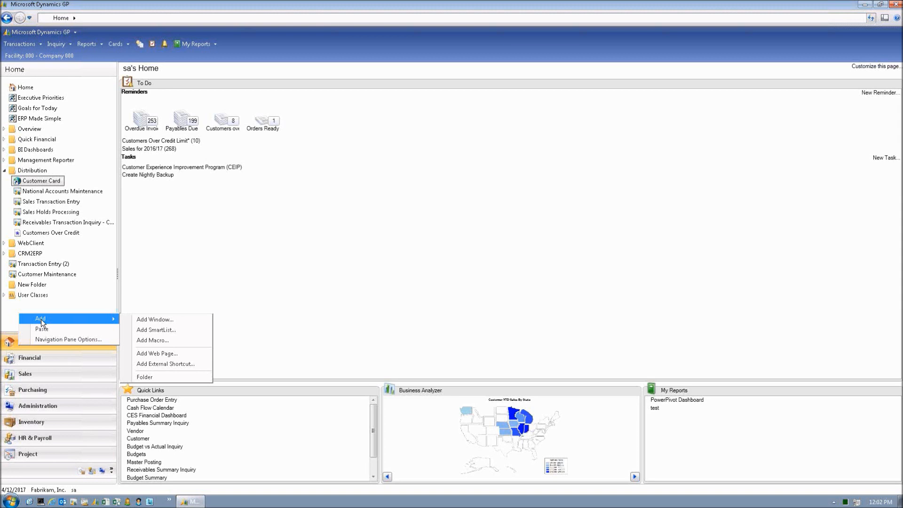
{"action": "left_click", "coordinate": [220, 245]}
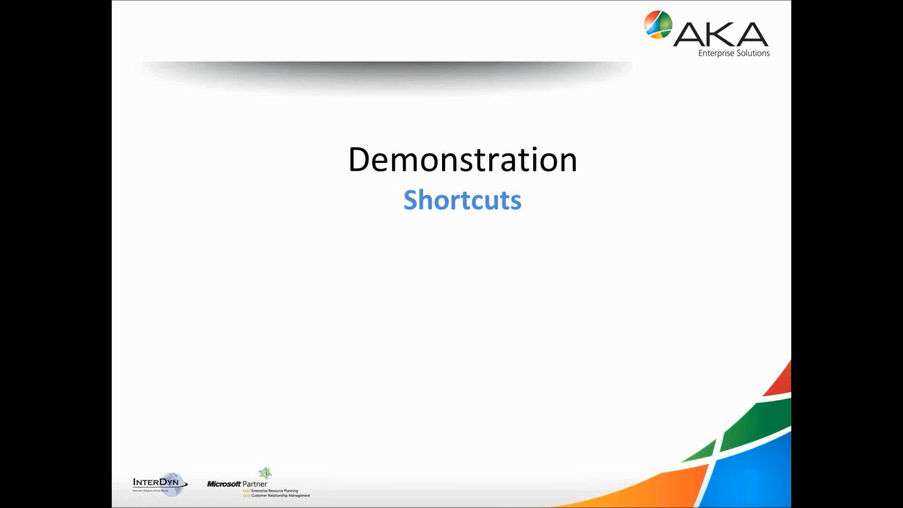
{"action": "key", "text": "Right"}
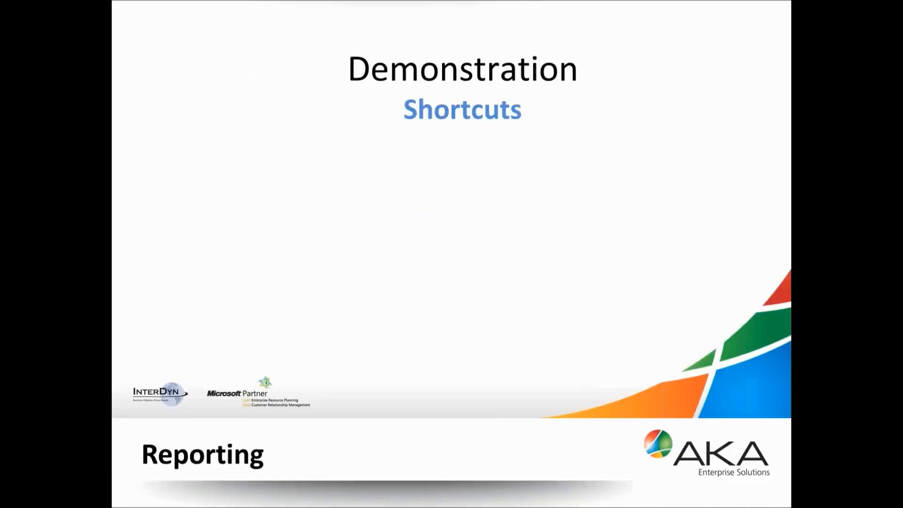
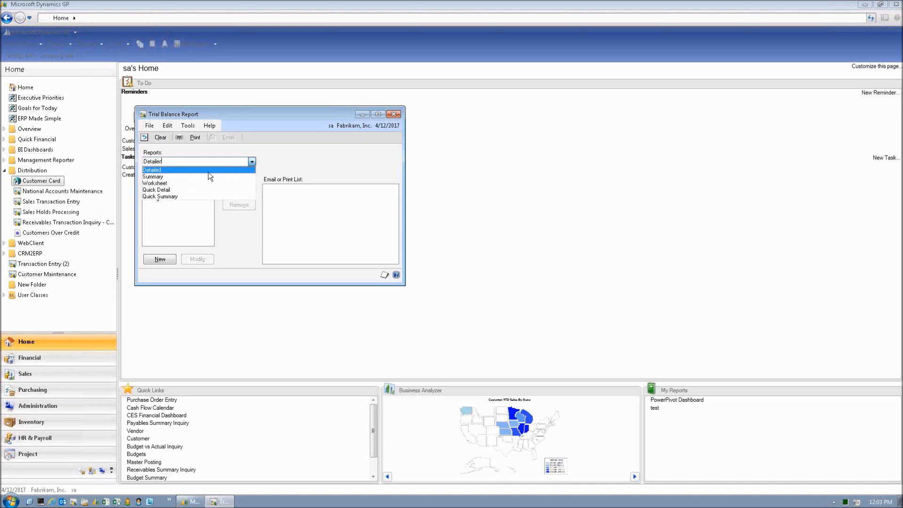
- Open the Summary trial balance report's 2016 option for modification and set its open year to 2017
{"action": "left_click", "coordinate": [155, 177]}
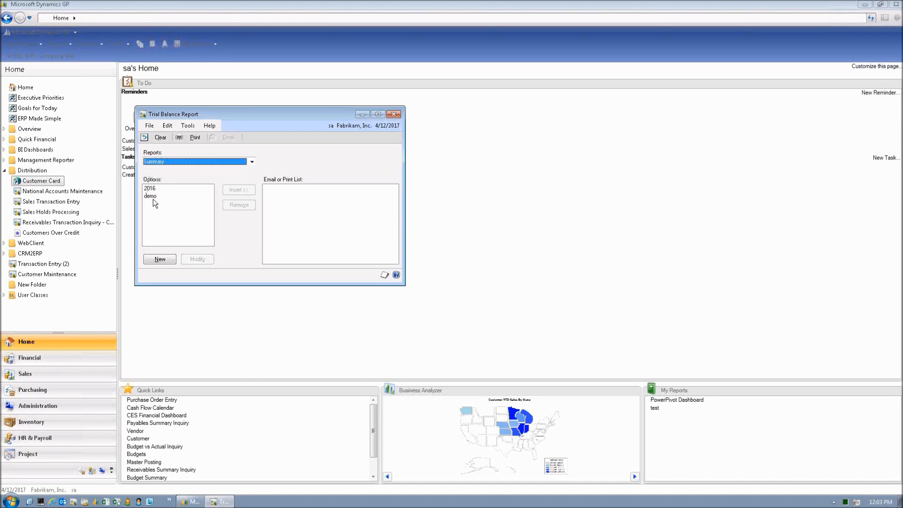
{"action": "left_click", "coordinate": [148, 188]}
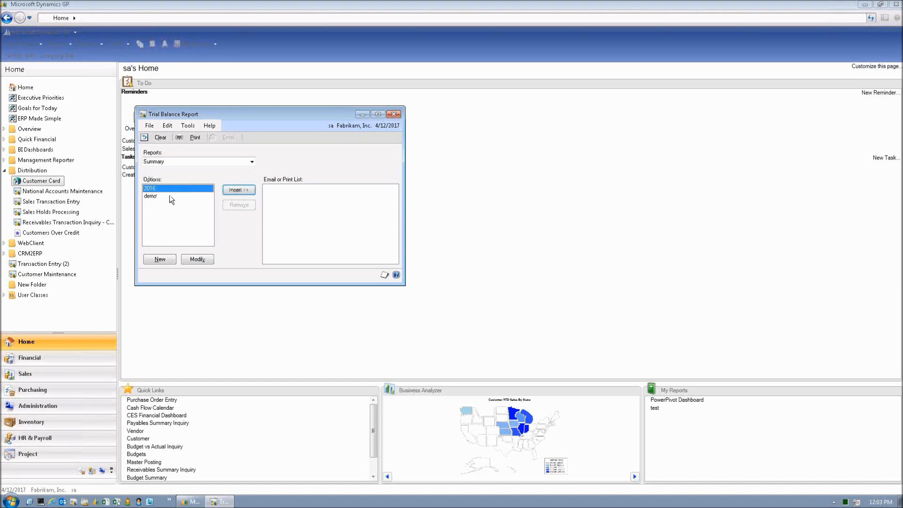
{"action": "left_click", "coordinate": [199, 260]}
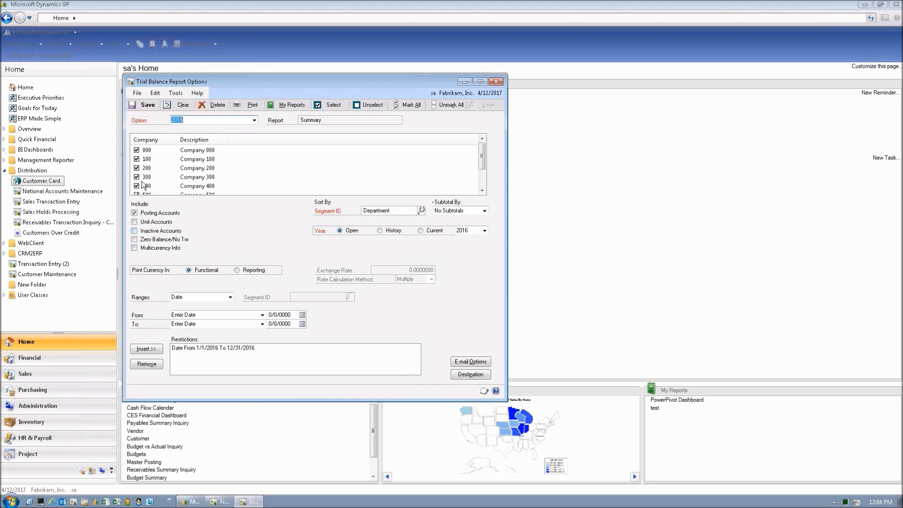
{"action": "left_click", "coordinate": [472, 231]}
{"action": "left_click", "coordinate": [484, 231]}
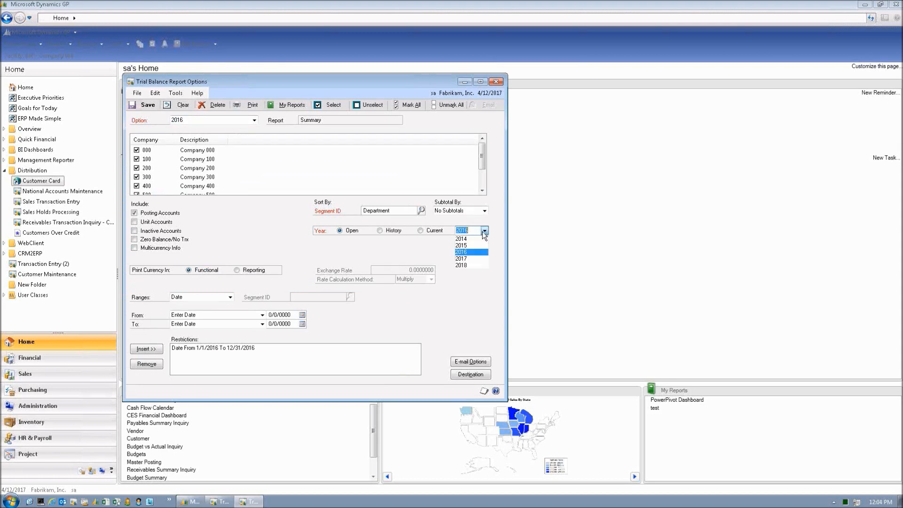
{"action": "left_click", "coordinate": [463, 265]}
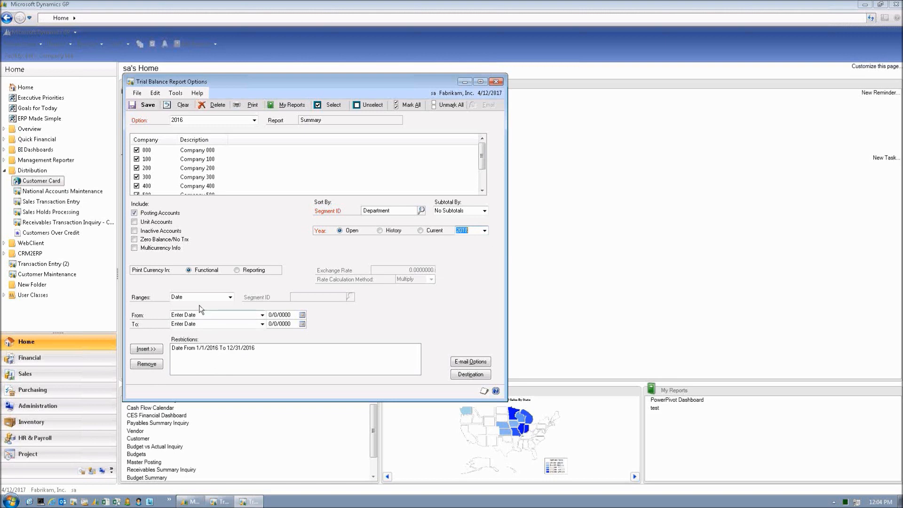
- Replace the option's date restriction with a range from 1/1/2017 to 12/31/2017
{"action": "left_click", "coordinate": [195, 349]}
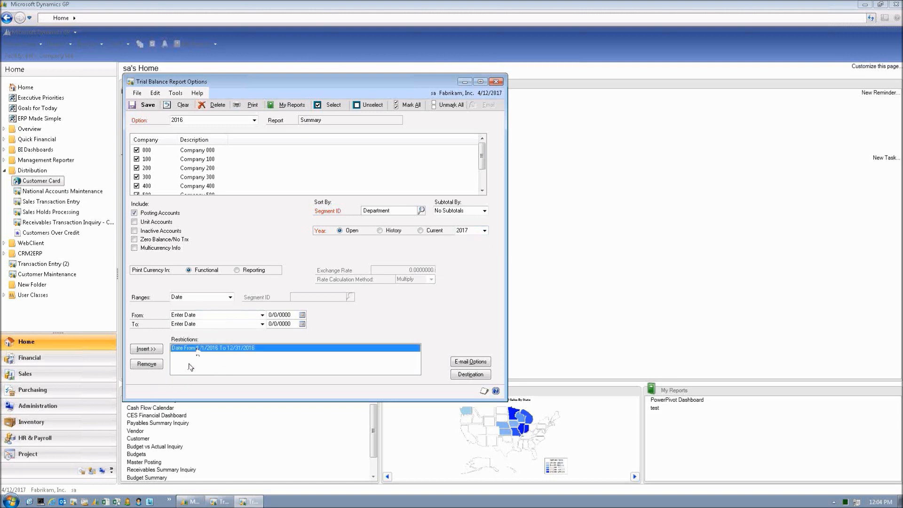
{"action": "left_click", "coordinate": [146, 365]}
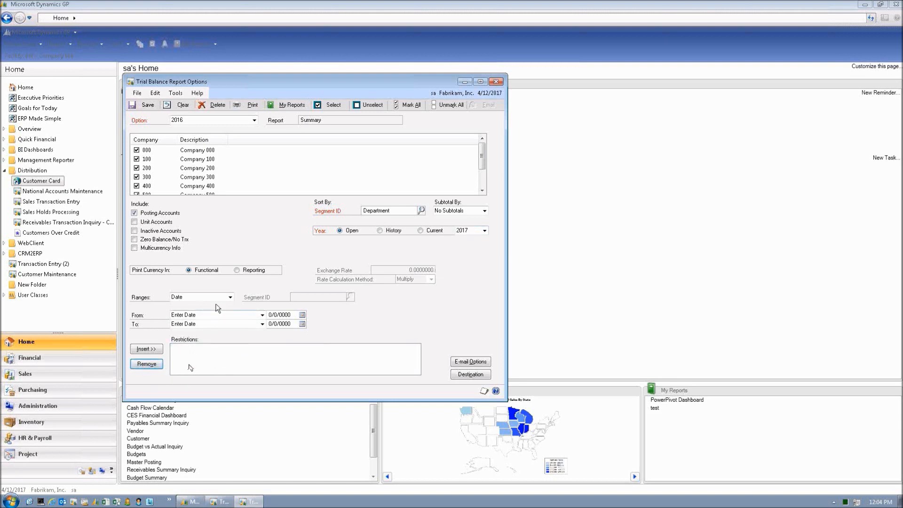
{"action": "left_click", "coordinate": [276, 315]}
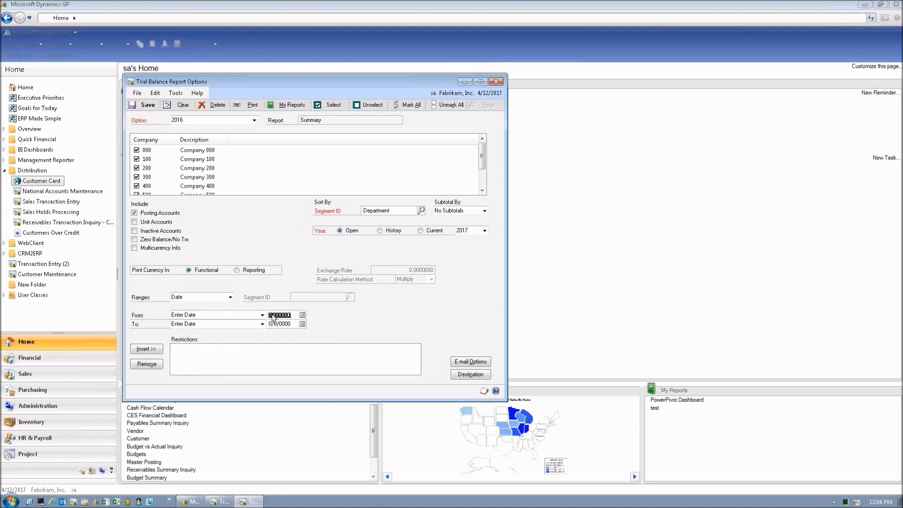
{"action": "type", "text": "01"}
{"action": "type", "text": "01201"}
{"action": "type", "text": "7"}
{"action": "key", "text": "Tab"}
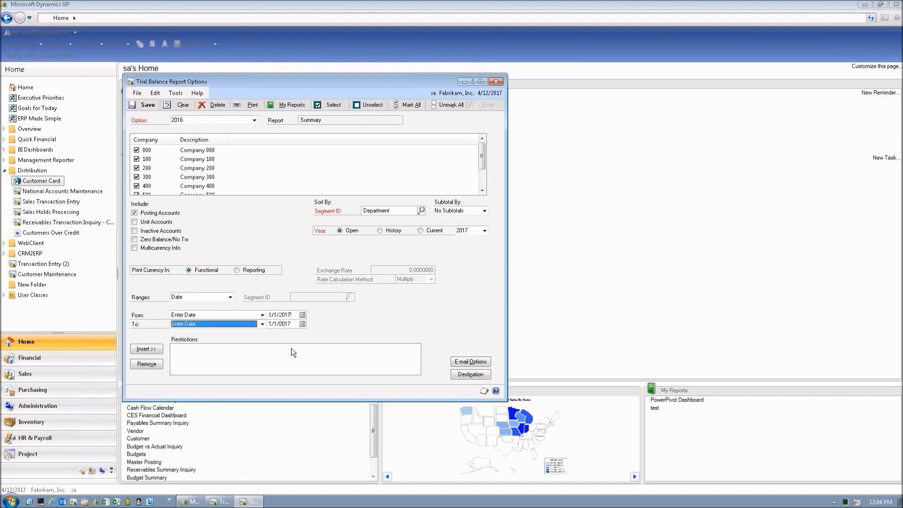
{"action": "key", "text": "Tab"}
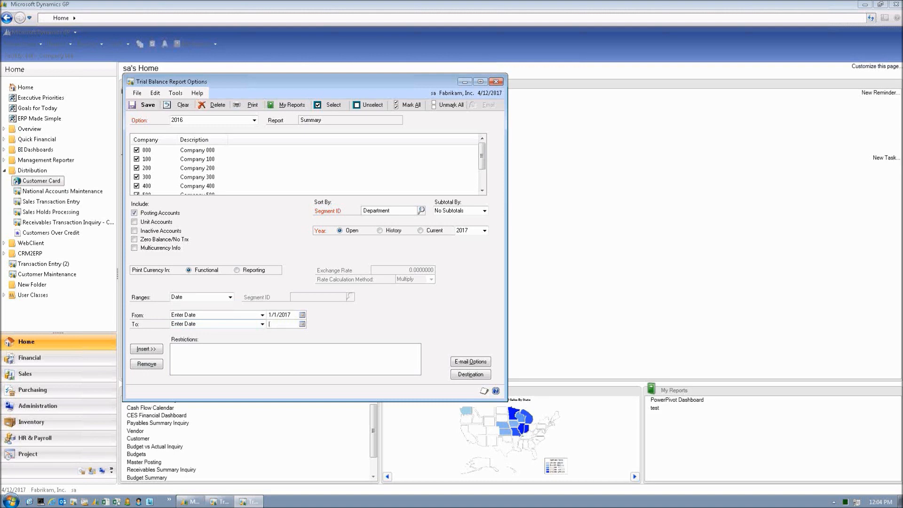
{"action": "type", "text": "12312017"}
{"action": "key", "text": "Tab"}
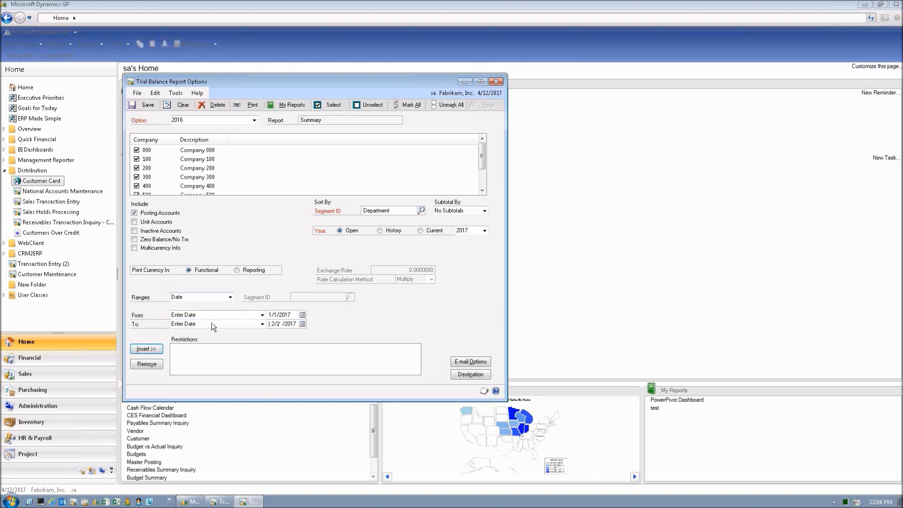
{"action": "left_click", "coordinate": [140, 349]}
- Switch the restriction range type to Account, then review and accept the report destination settings
{"action": "left_click", "coordinate": [231, 298]}
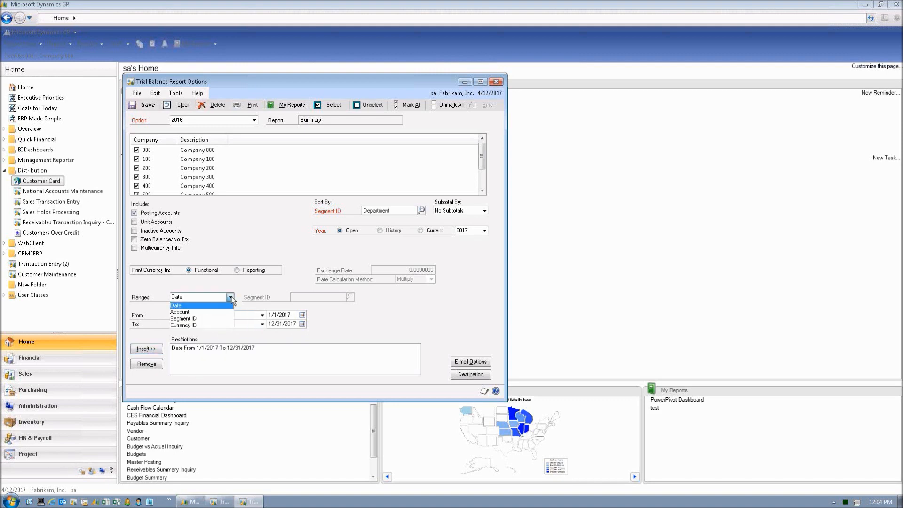
{"action": "left_click", "coordinate": [204, 313]}
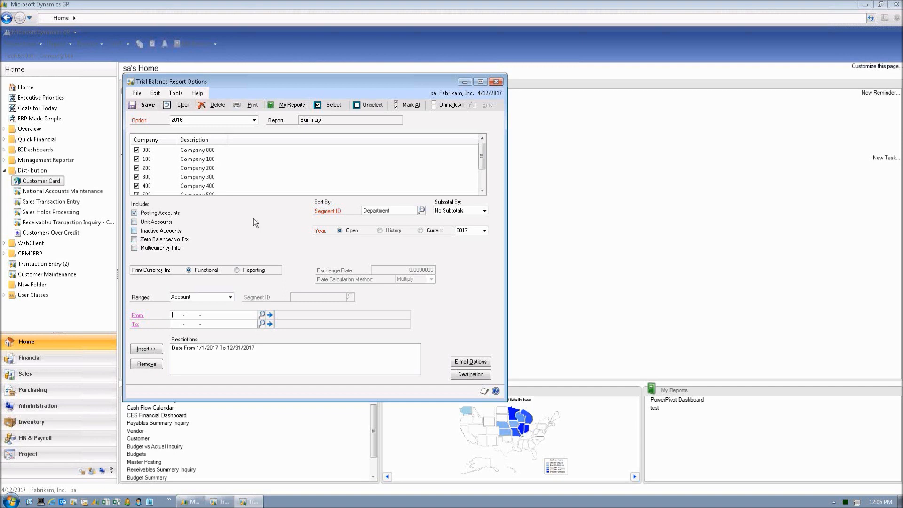
{"action": "left_click", "coordinate": [469, 374]}
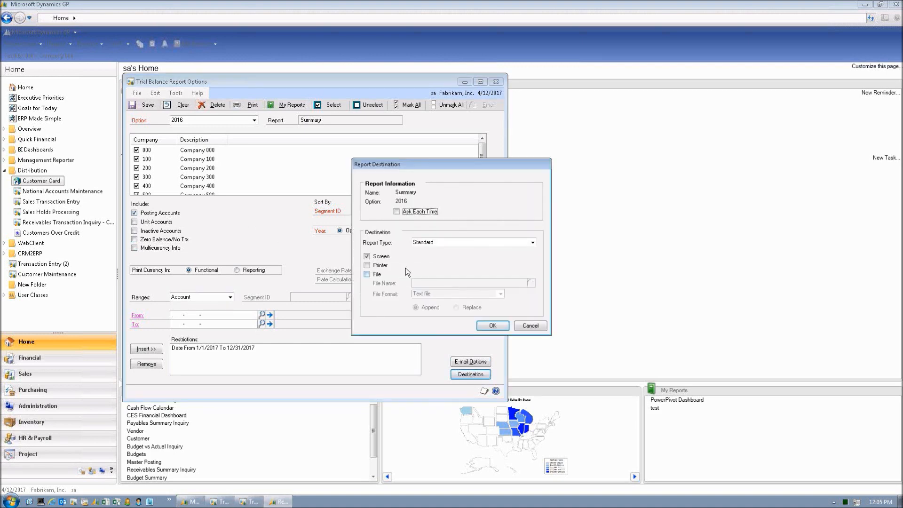
{"action": "left_click", "coordinate": [497, 329]}
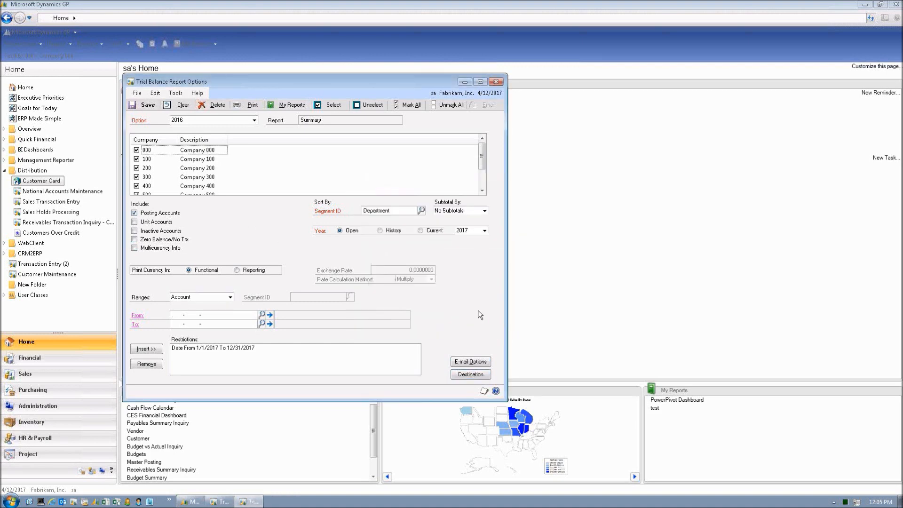
- Enter 2017 as the report option name and save the changes to report option 2016
{"action": "left_click", "coordinate": [181, 120]}
{"action": "type", "text": "217"}
{"action": "key", "text": "BackSpace"}
{"action": "key", "text": "BackSpace"}
{"action": "type", "text": "17"}
{"action": "key", "text": "BackSpace"}
{"action": "key", "text": "BackSpace"}
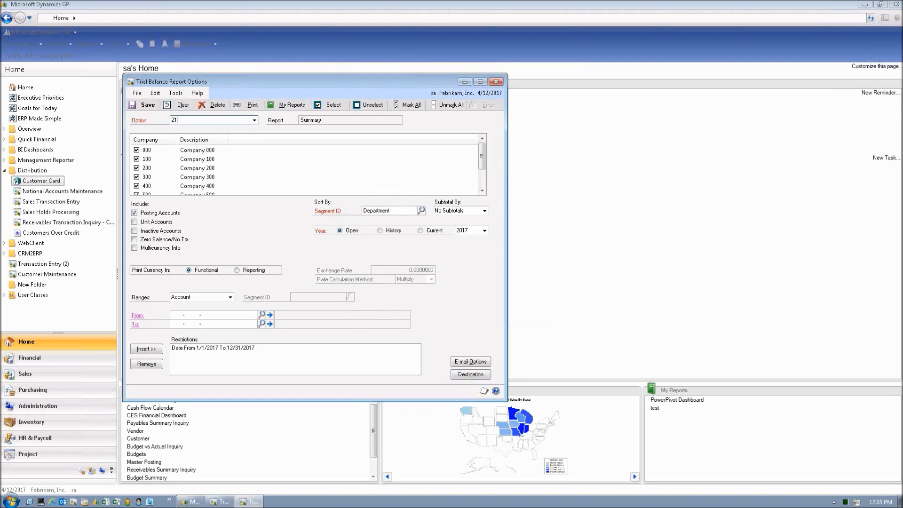
{"action": "type", "text": "017"}
{"action": "left_click", "coordinate": [154, 104]}
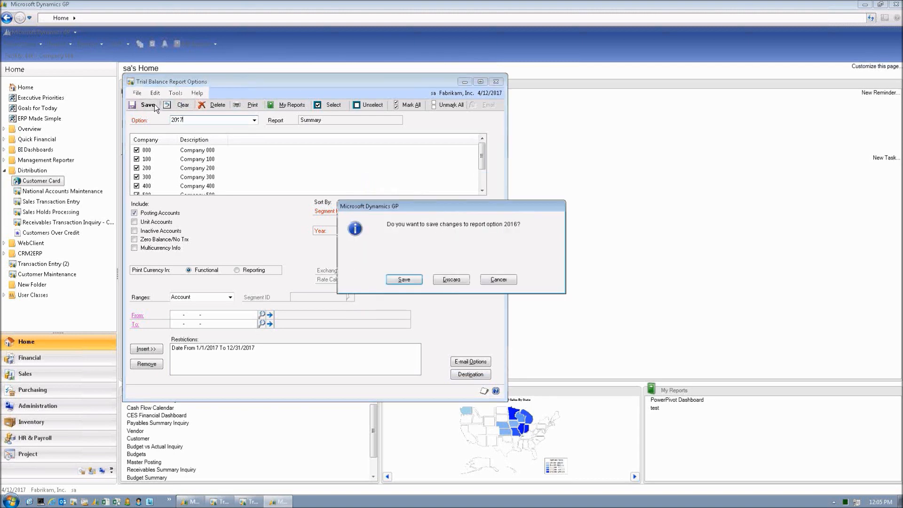
{"action": "left_click", "coordinate": [404, 279]}
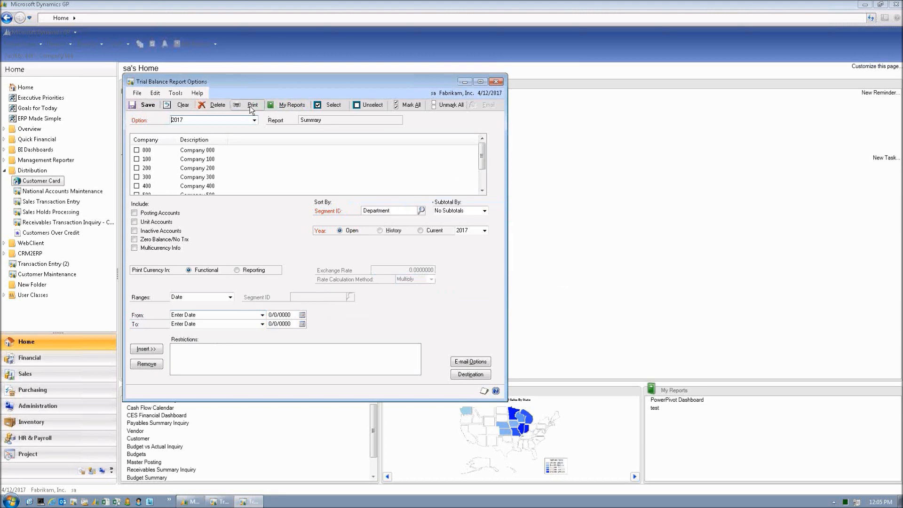
- Reload the 2016 option, print the Trial Balance Summary to the screen, and close the output and report windows
{"action": "left_click", "coordinate": [255, 120]}
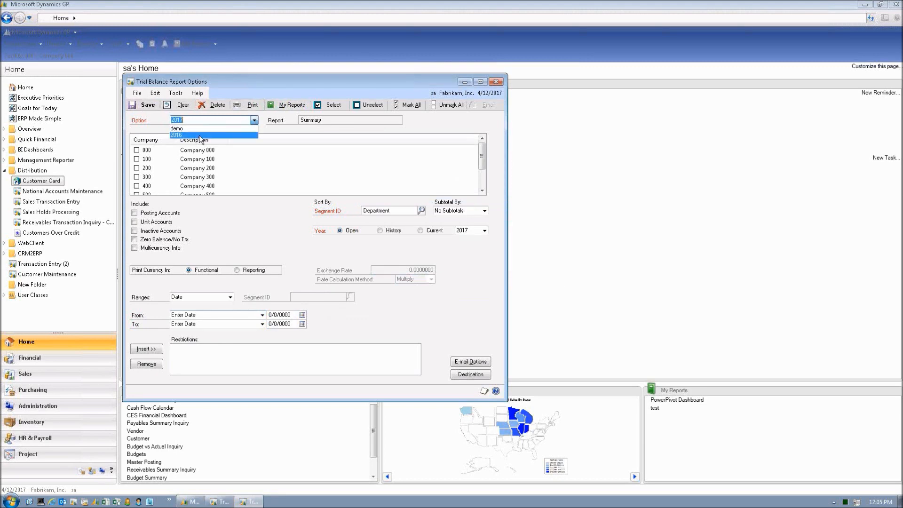
{"action": "left_click", "coordinate": [199, 135]}
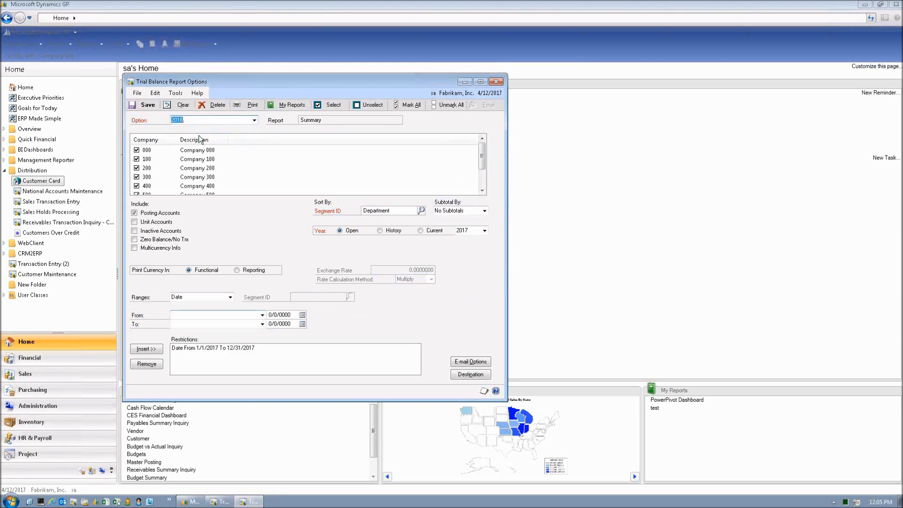
{"action": "left_click", "coordinate": [252, 104]}
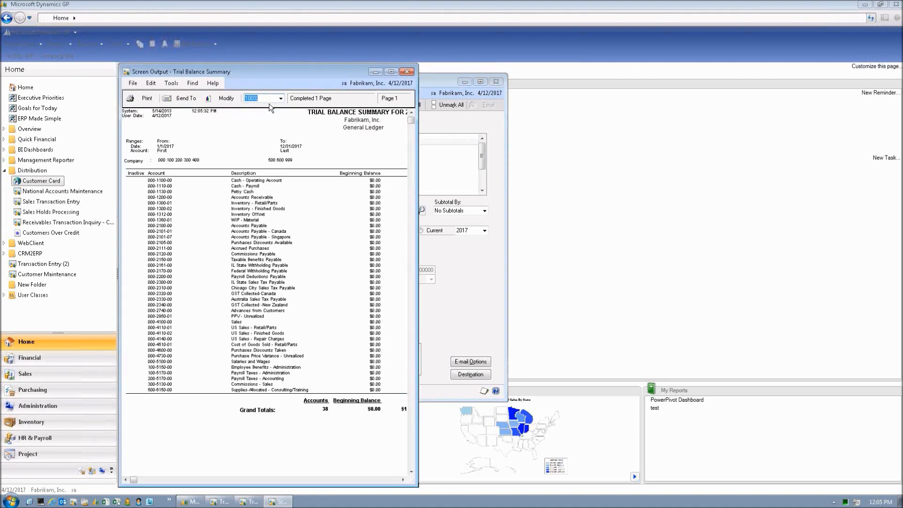
{"action": "left_click", "coordinate": [407, 73]}
{"action": "left_click", "coordinate": [492, 80]}
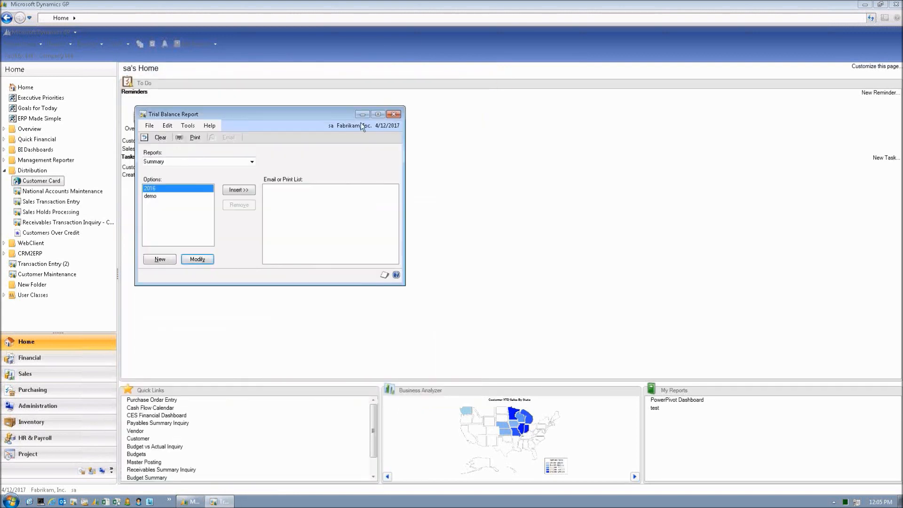
{"action": "left_click", "coordinate": [394, 114]}
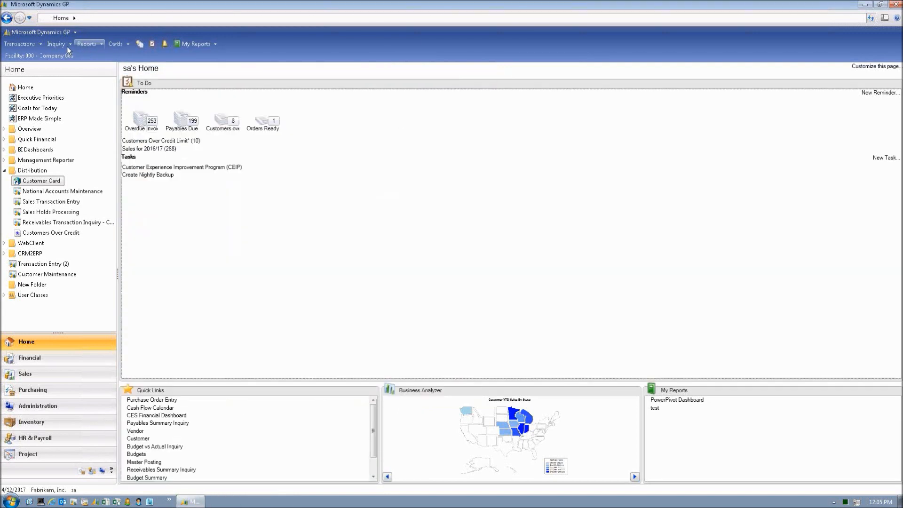
- Open the Receivables Trial Balance Reports from the Sales reports, view the available report types, and close the window
{"action": "left_click", "coordinate": [87, 44]}
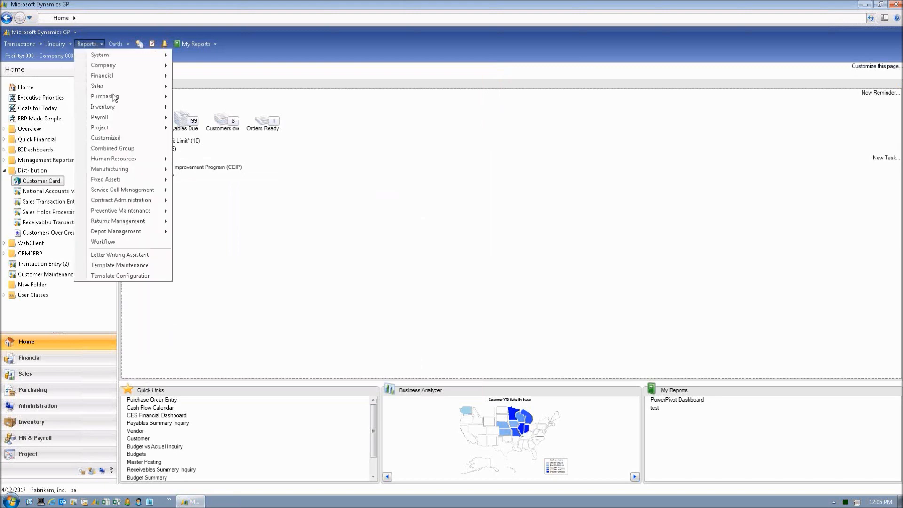
{"action": "mouse_move", "coordinate": [141, 87]}
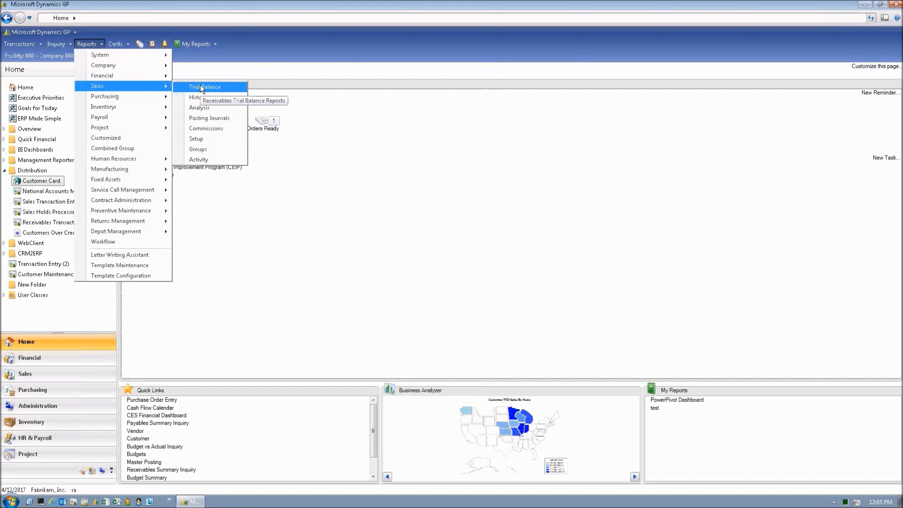
{"action": "left_click", "coordinate": [201, 88]}
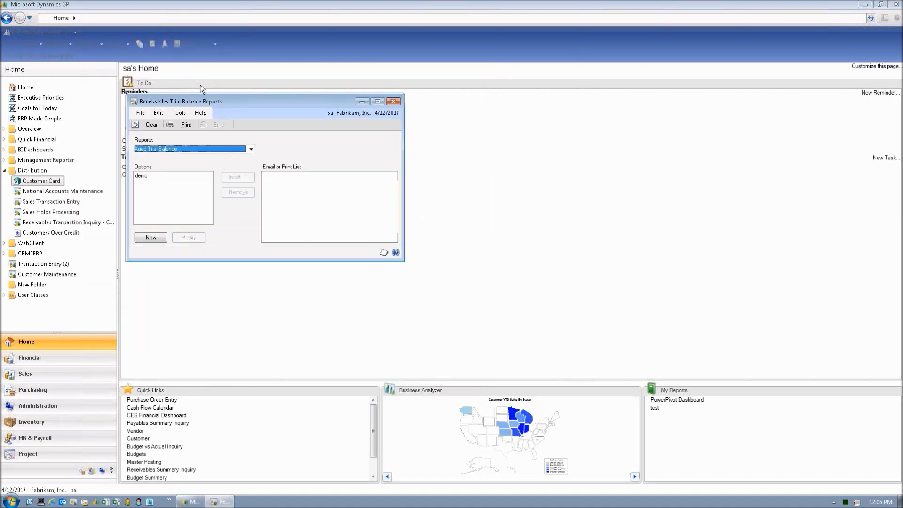
{"action": "left_click", "coordinate": [252, 149]}
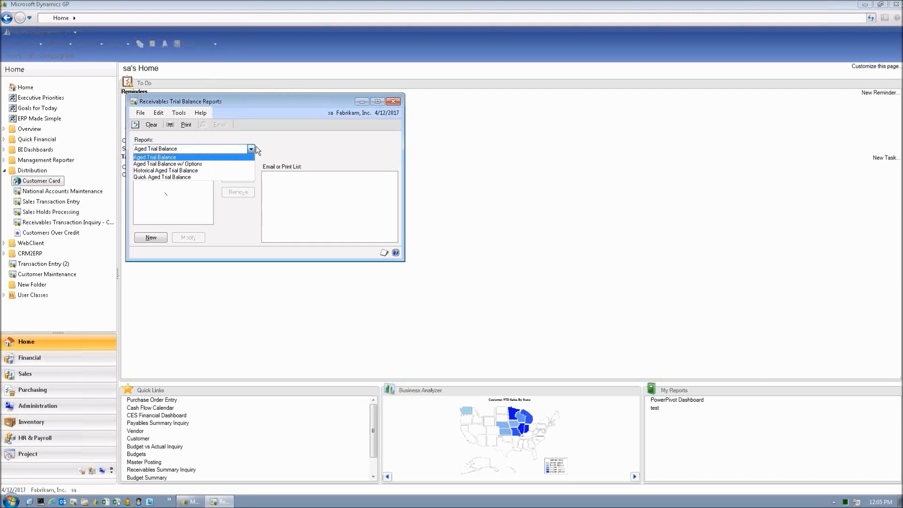
{"action": "left_click", "coordinate": [277, 146]}
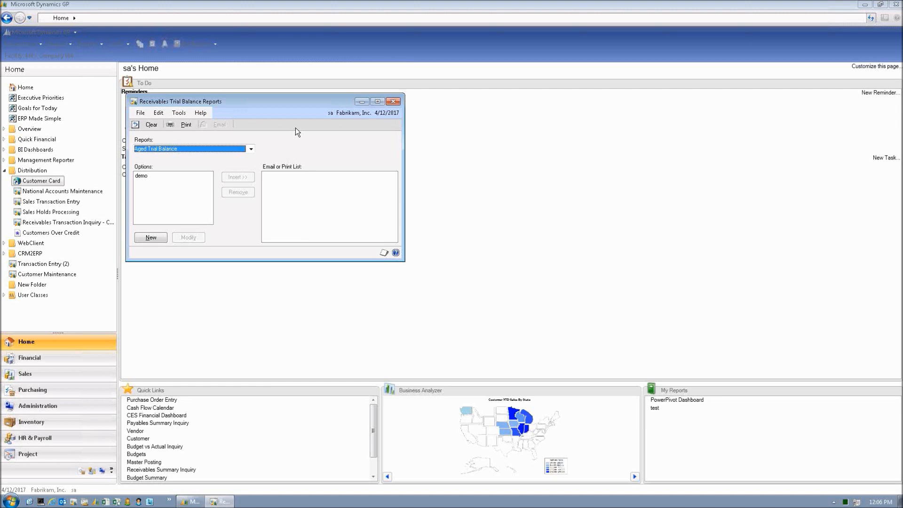
{"action": "left_click", "coordinate": [394, 100]}
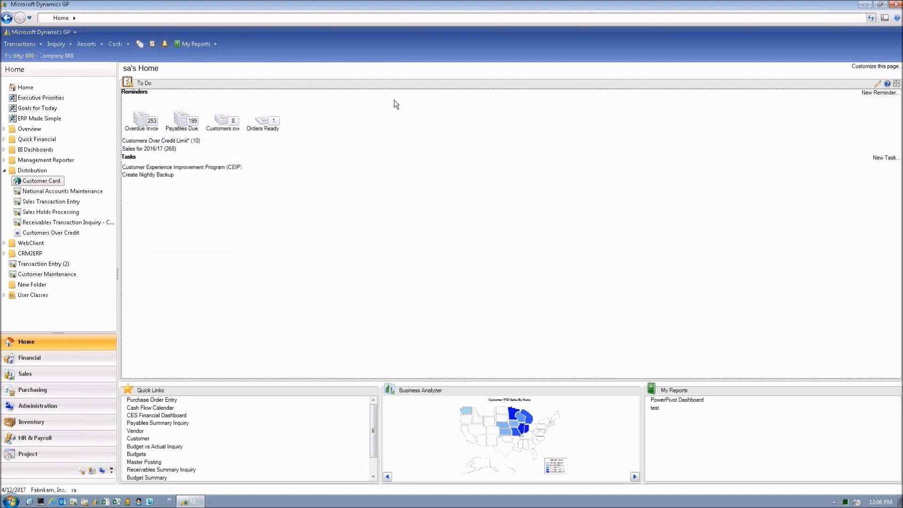
- Open SmartList and display the default (*) Sales Transactions list from the Sales folder
{"action": "left_click", "coordinate": [41, 32]}
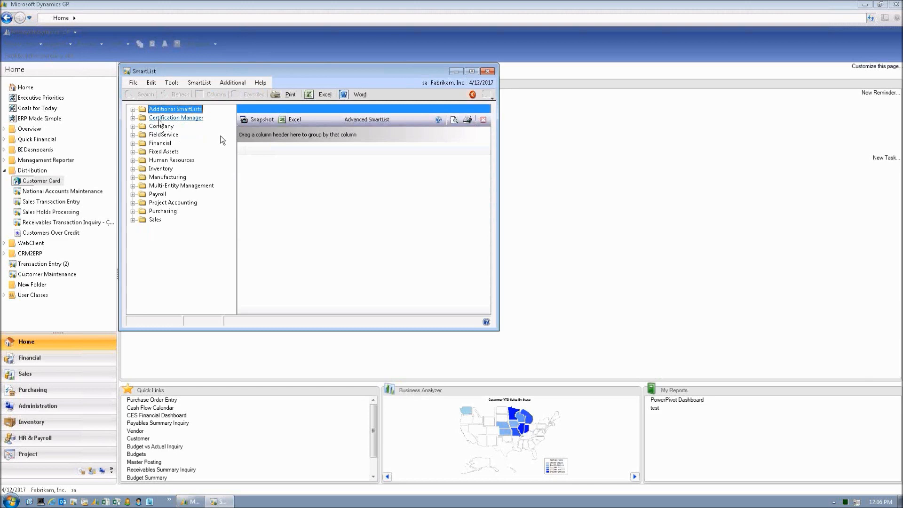
{"action": "left_click", "coordinate": [133, 220]}
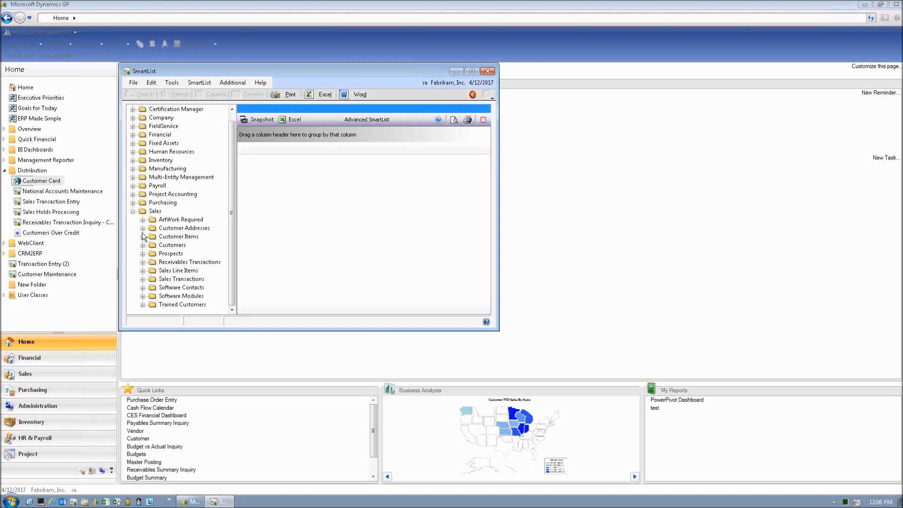
{"action": "left_click", "coordinate": [143, 279]}
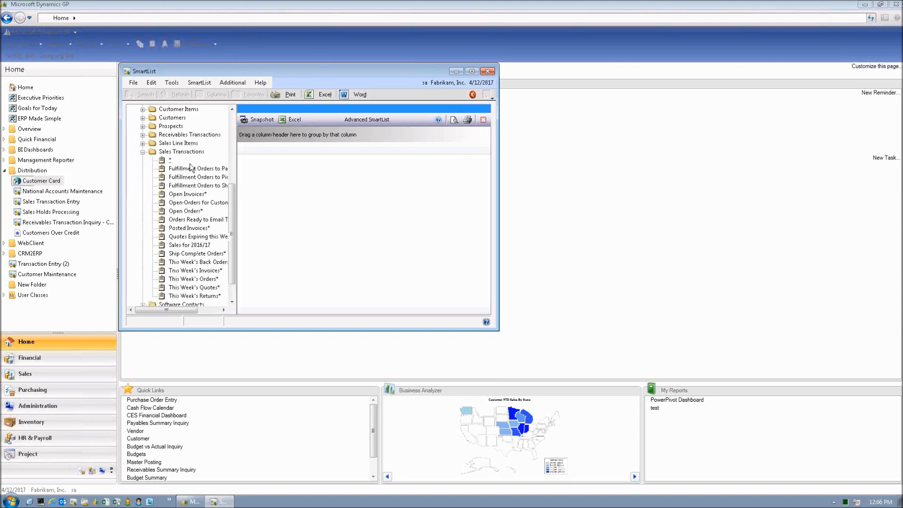
{"action": "double_click", "coordinate": [163, 161]}
- Maximize the SmartList window and open invoice INVS3034 for Compu-Tech Solutions from the sales transactions list
{"action": "left_click", "coordinate": [351, 309]}
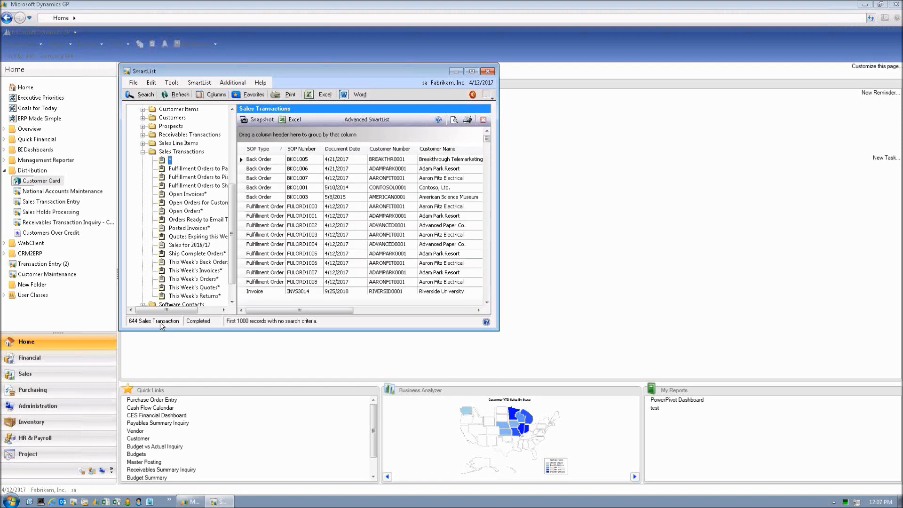
{"action": "left_click", "coordinate": [473, 71]}
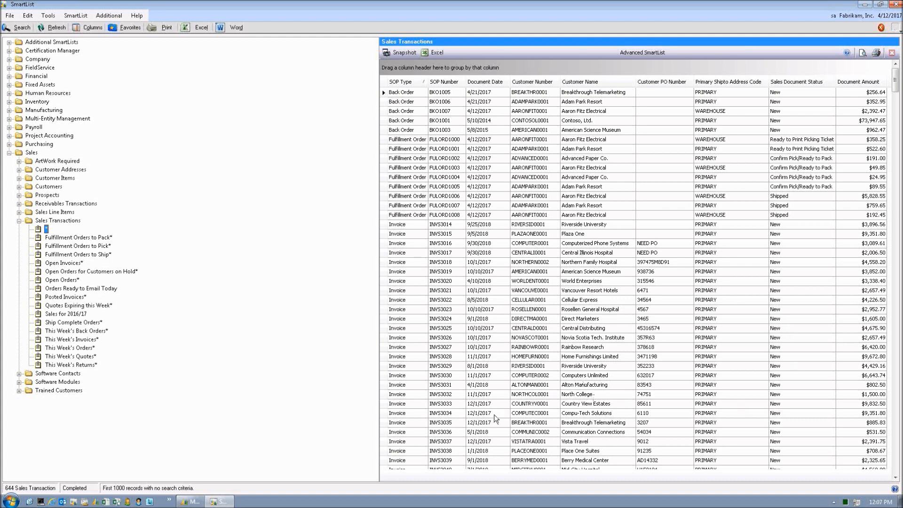
{"action": "left_click", "coordinate": [410, 415]}
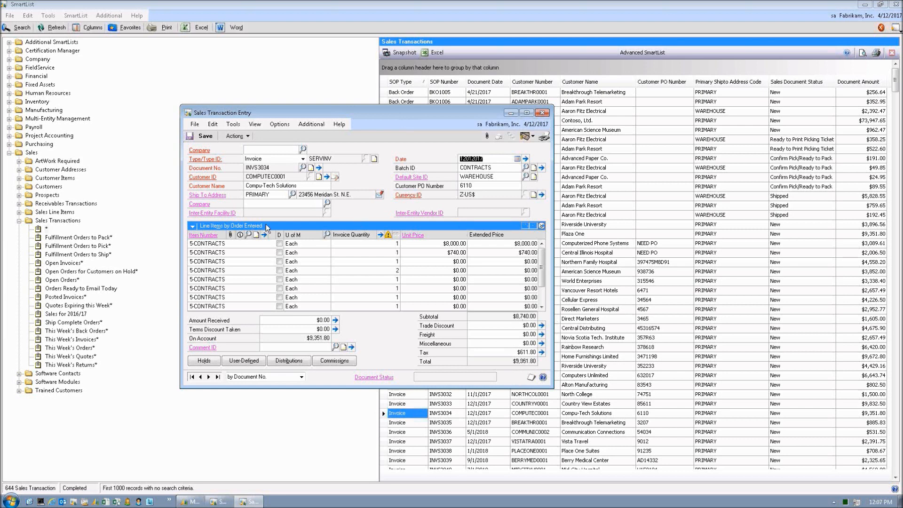
- View the item details of the first 5-CONTRACTS line on the invoice, and close the detail and transaction windows
{"action": "left_click", "coordinate": [254, 244]}
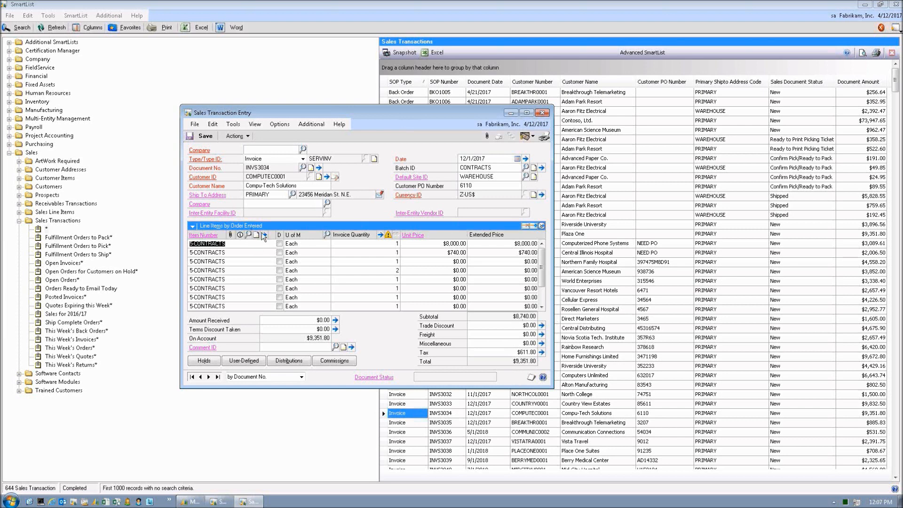
{"action": "left_click", "coordinate": [265, 235]}
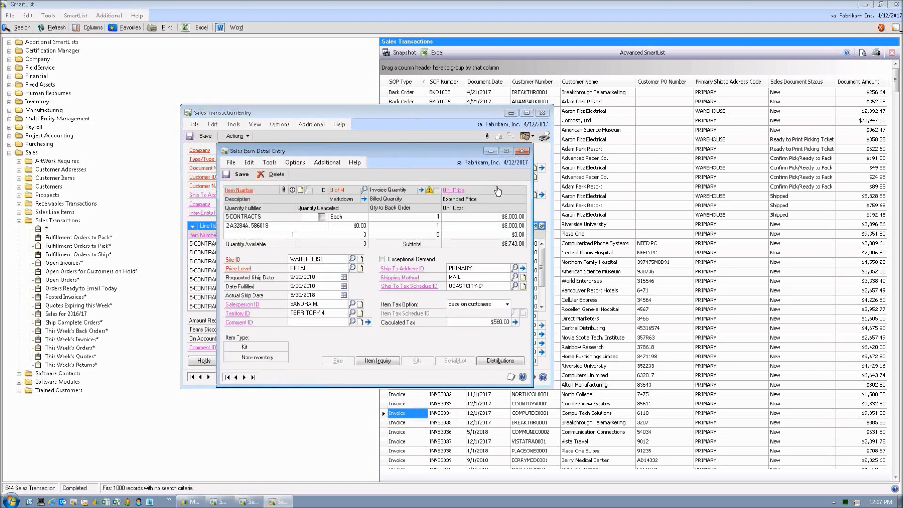
{"action": "left_click", "coordinate": [521, 150]}
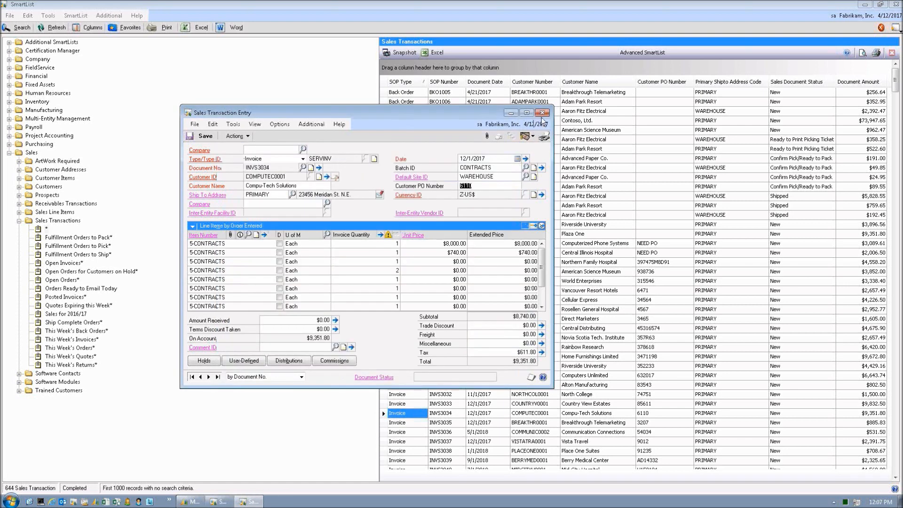
{"action": "left_click", "coordinate": [542, 113]}
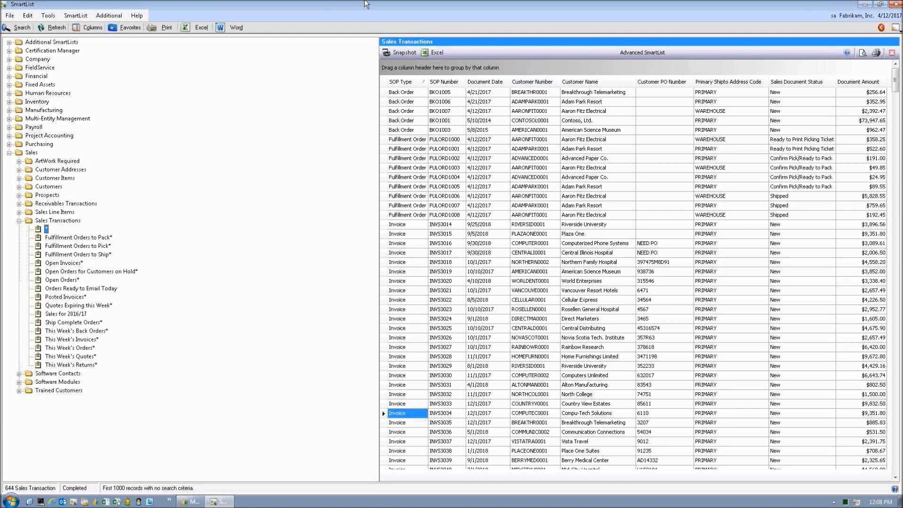
- Start a search of the Sales Transactions list with SOP Type is equal to Invoice as the first criterion
{"action": "left_click", "coordinate": [26, 28]}
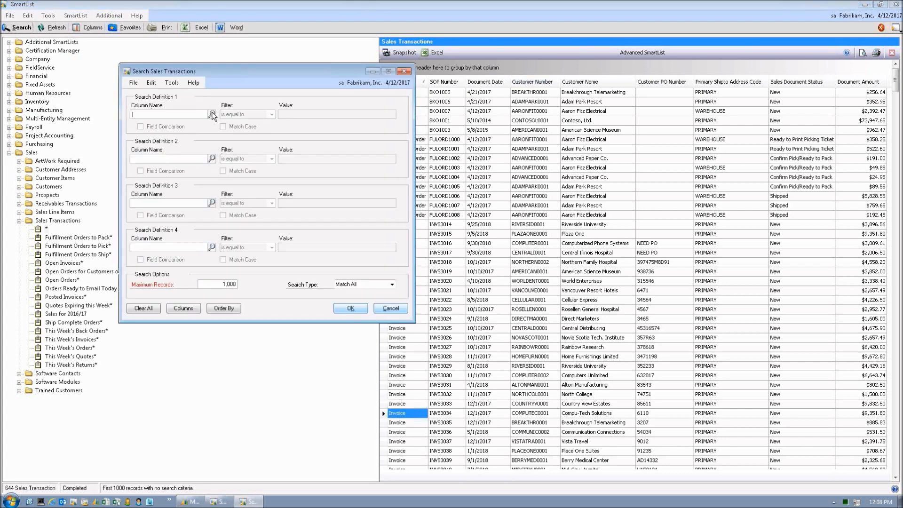
{"action": "left_click", "coordinate": [212, 115]}
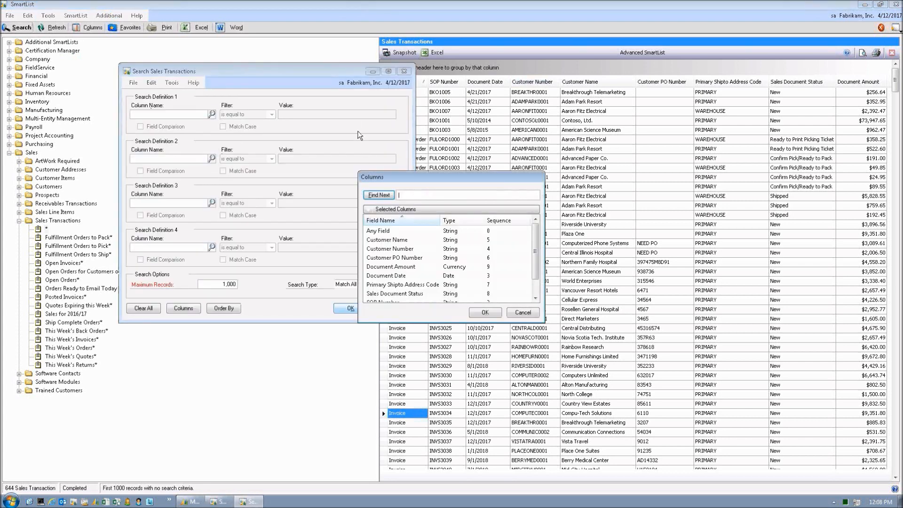
{"action": "left_click_drag", "start_coordinate": [427, 177], "coordinate": [288, 155]}
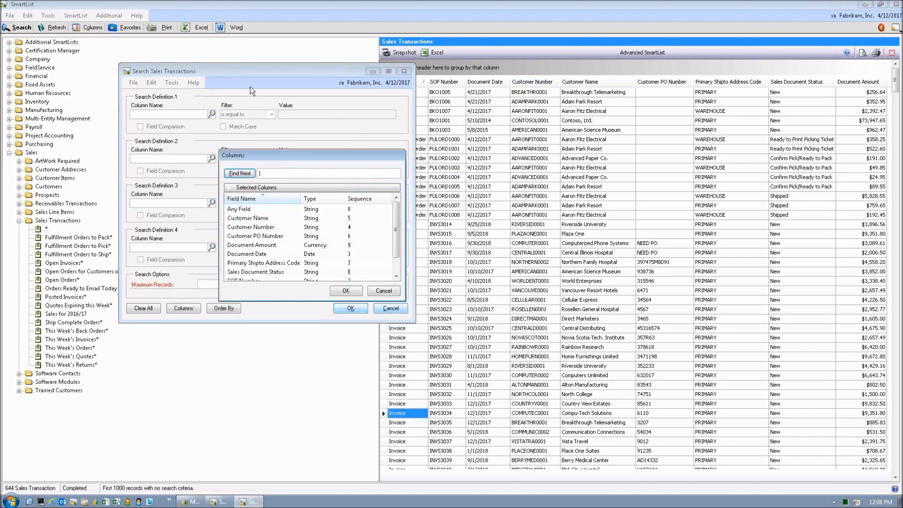
{"action": "left_click", "coordinate": [384, 291]}
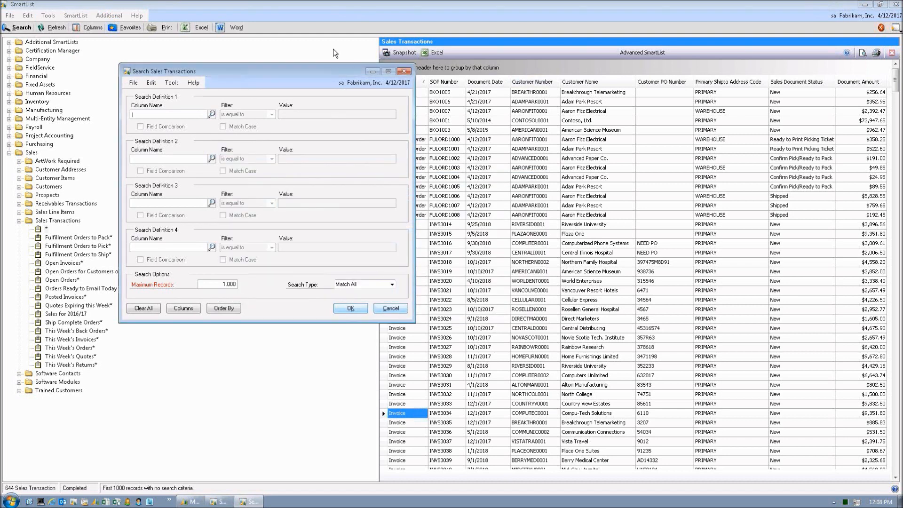
{"action": "left_click_drag", "start_coordinate": [303, 70], "coordinate": [208, 56]}
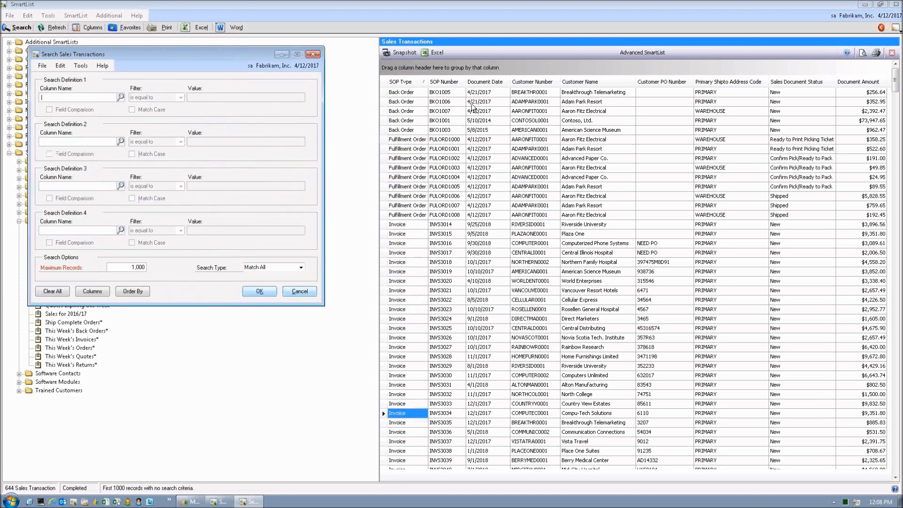
{"action": "left_click", "coordinate": [120, 97]}
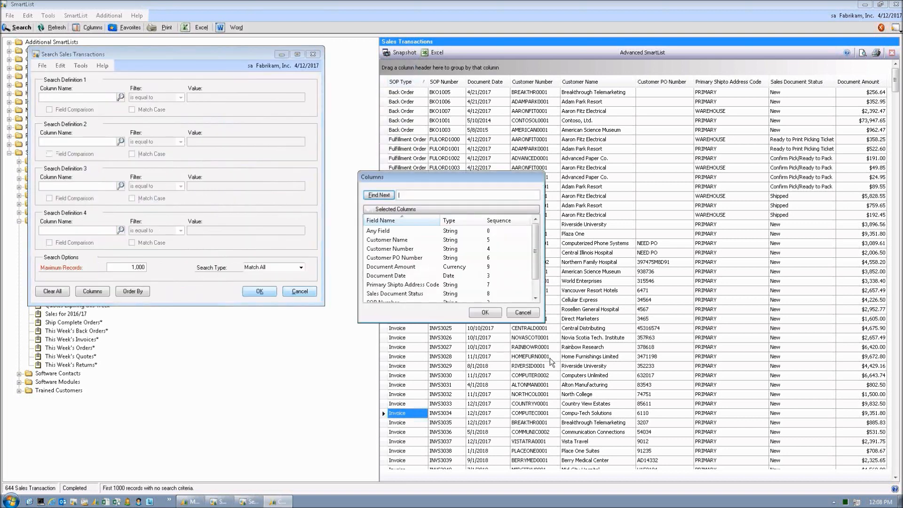
{"action": "left_click", "coordinate": [535, 298]}
{"action": "left_click", "coordinate": [535, 298]}
{"action": "left_click", "coordinate": [389, 297]}
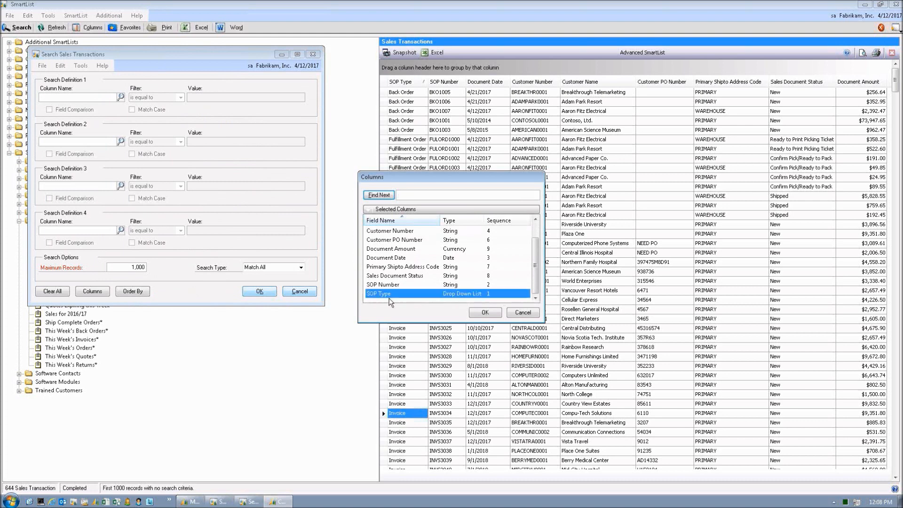
{"action": "left_click", "coordinate": [485, 312]}
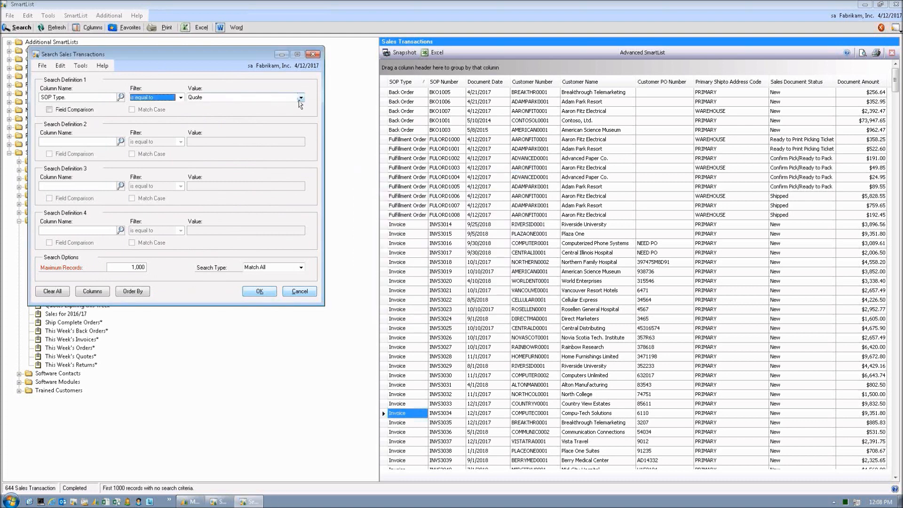
{"action": "left_click", "coordinate": [294, 97]}
{"action": "left_click", "coordinate": [244, 116]}
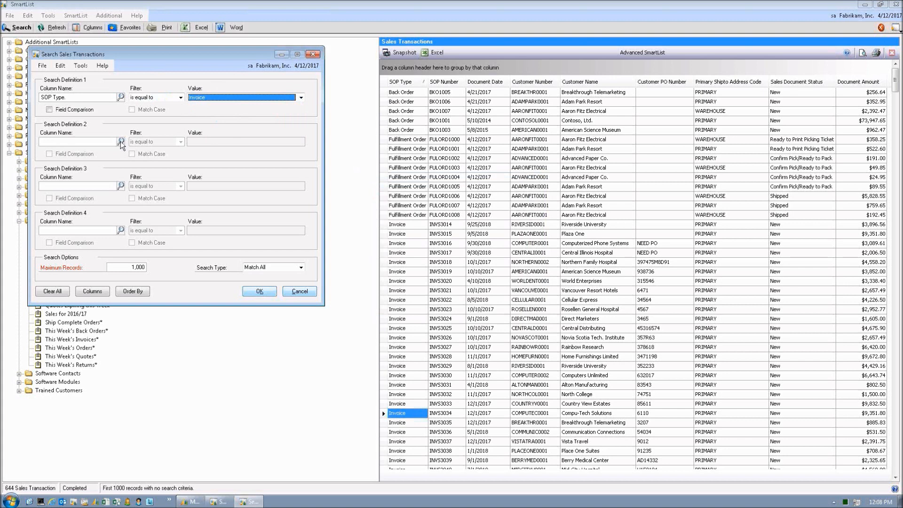
- Add a second criterion with Document Date between 1/1/2017 and 12/31/2017, and run the search
{"action": "left_click", "coordinate": [120, 142]}
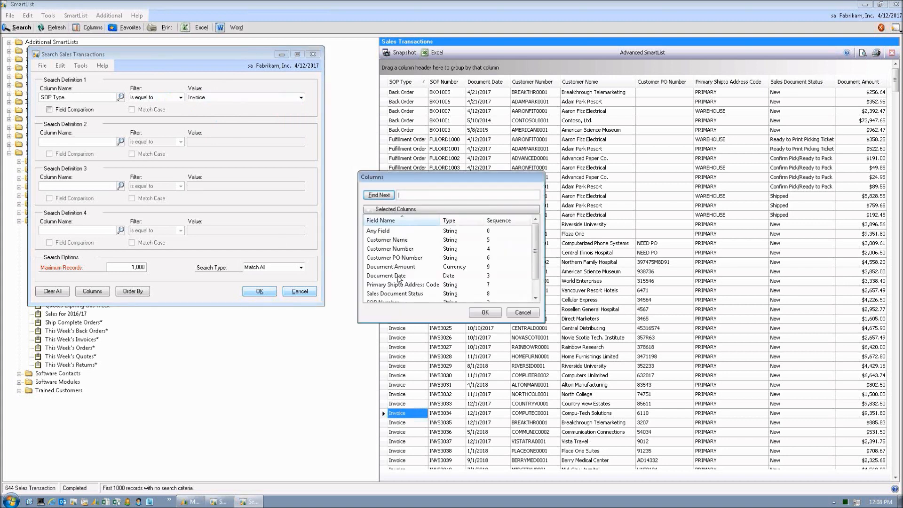
{"action": "left_click", "coordinate": [399, 277]}
{"action": "left_click", "coordinate": [485, 312]}
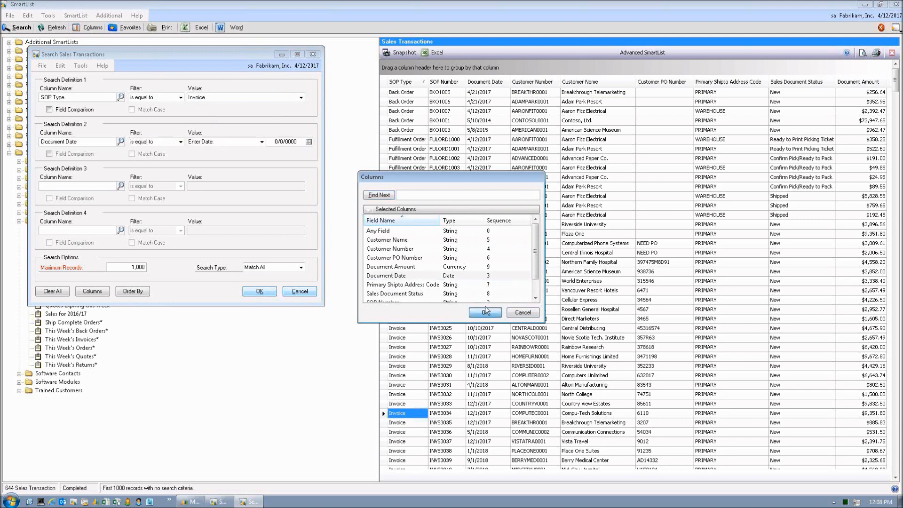
{"action": "left_click", "coordinate": [177, 142]}
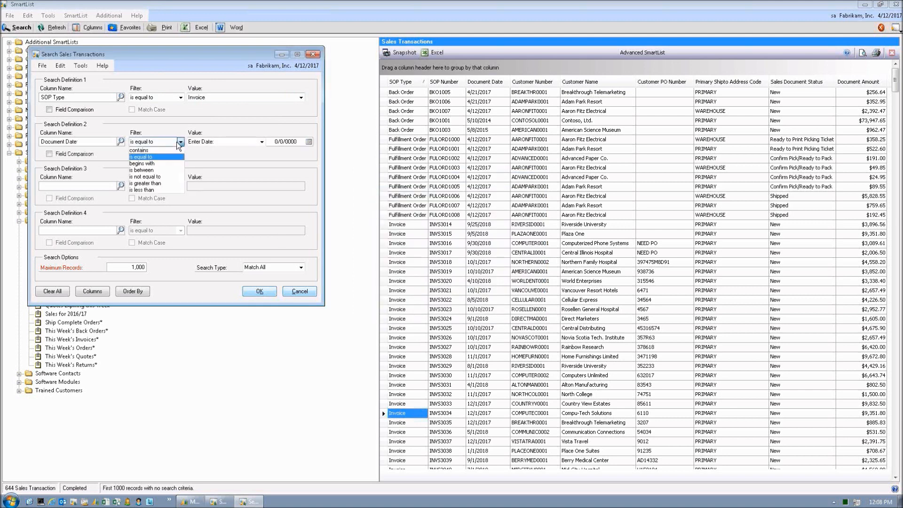
{"action": "left_click", "coordinate": [160, 171]}
{"action": "left_click", "coordinate": [274, 141]}
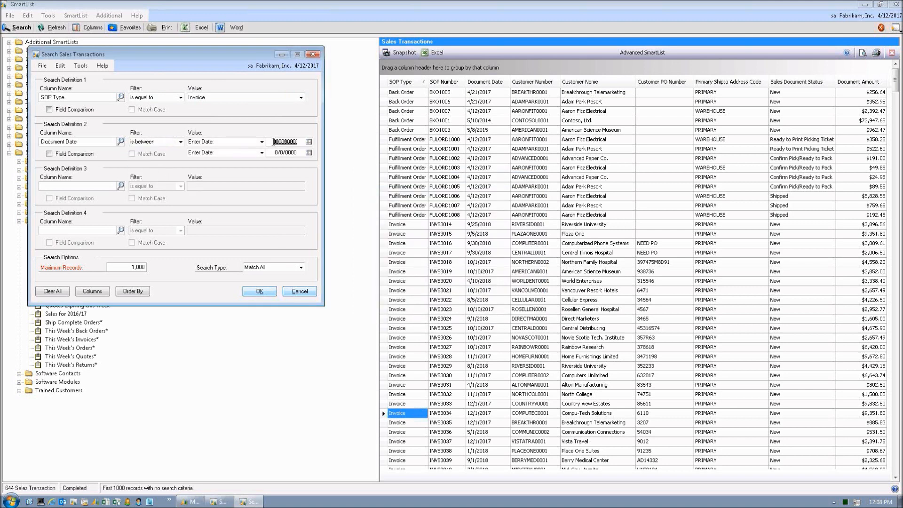
{"action": "type", "text": "01012017"}
{"action": "key", "text": "Tab"}
{"action": "left_click", "coordinate": [280, 153]}
{"action": "type", "text": "12312017"}
{"action": "left_click", "coordinate": [261, 292]}
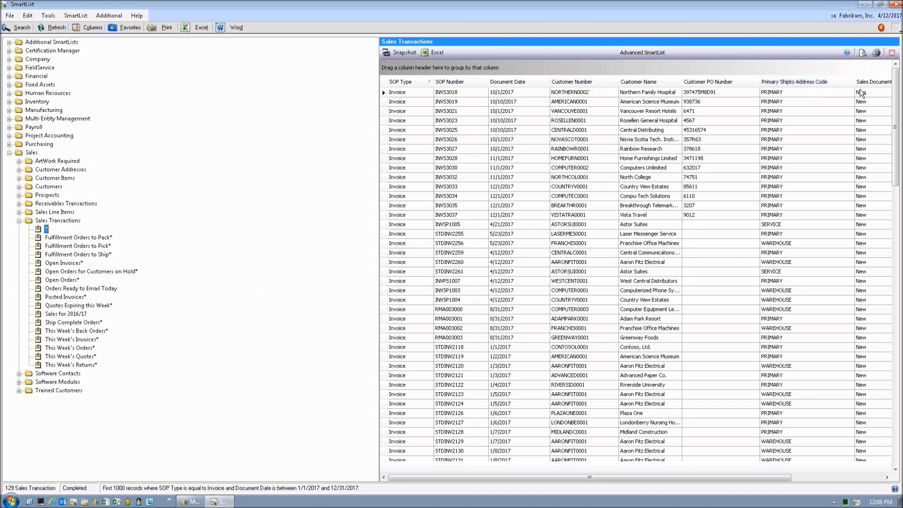
- Place the Customer Number and Customer Name columns before Document Date, and sort the list by Document Amount in descending order
{"action": "left_click_drag", "start_coordinate": [640, 86], "coordinate": [487, 83]}
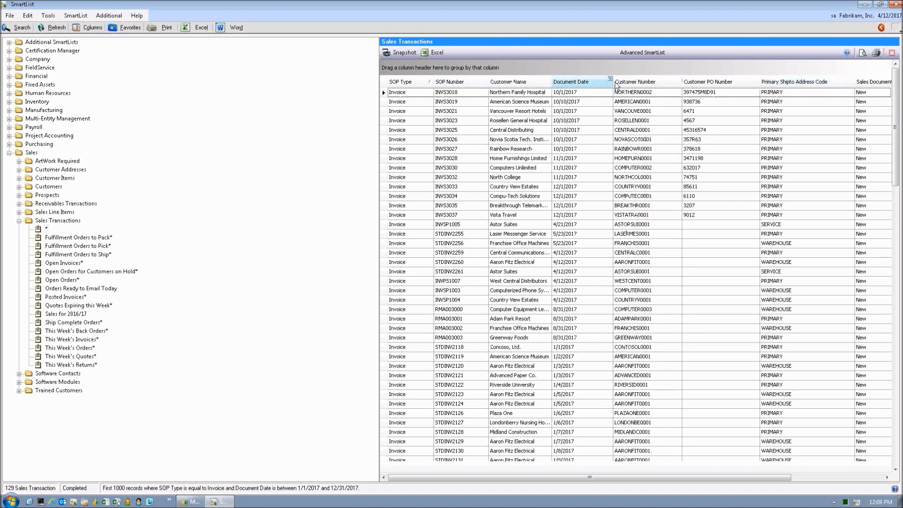
{"action": "left_click_drag", "start_coordinate": [614, 85], "coordinate": [489, 84]}
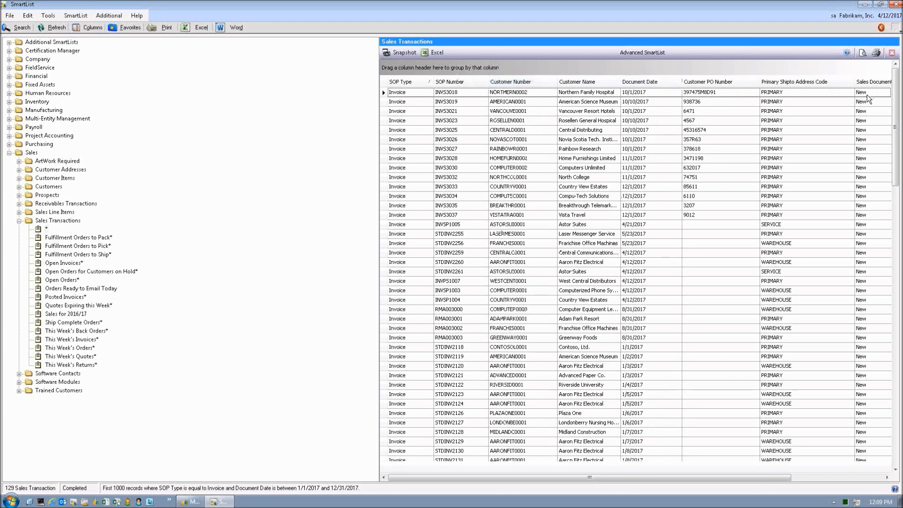
{"action": "left_click_drag", "start_coordinate": [698, 480], "coordinate": [884, 478]}
{"action": "left_click", "coordinate": [835, 82]}
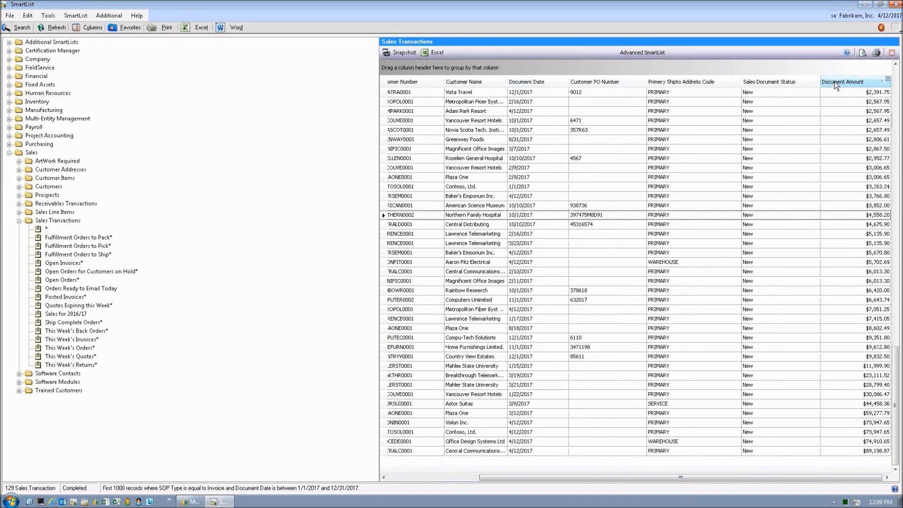
{"action": "left_click", "coordinate": [834, 80]}
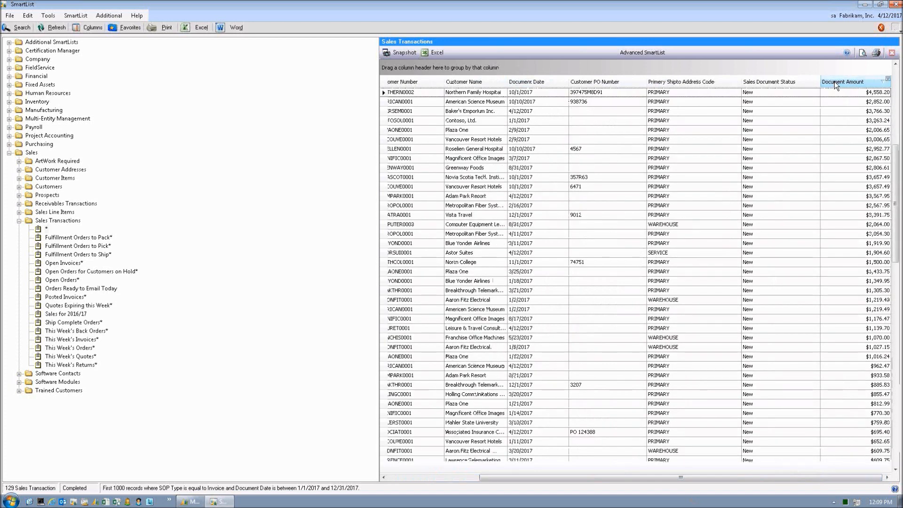
{"action": "left_click_drag", "start_coordinate": [898, 150], "coordinate": [895, 82]}
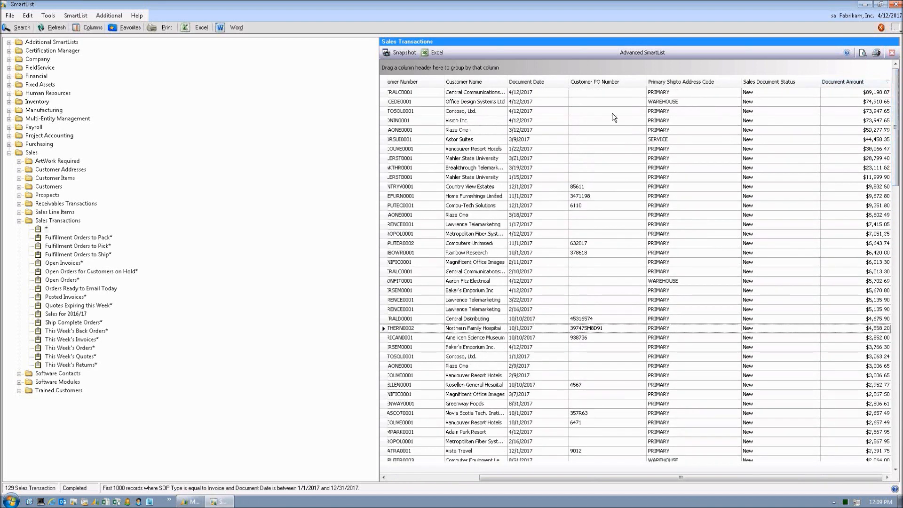
- Group the transactions by Customer Number, with a Count on Document Date and a Sum on Document Amount for each group
{"action": "left_click", "coordinate": [423, 81]}
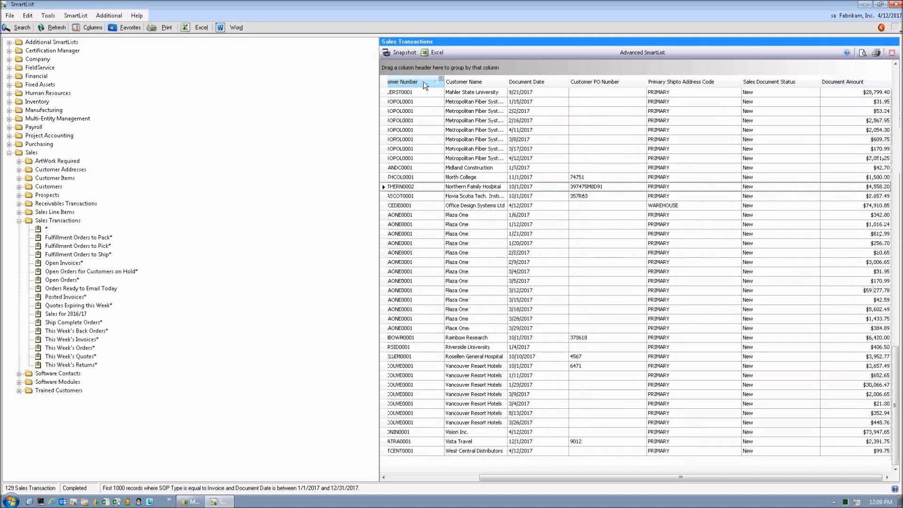
{"action": "left_click_drag", "start_coordinate": [419, 78], "coordinate": [486, 68]}
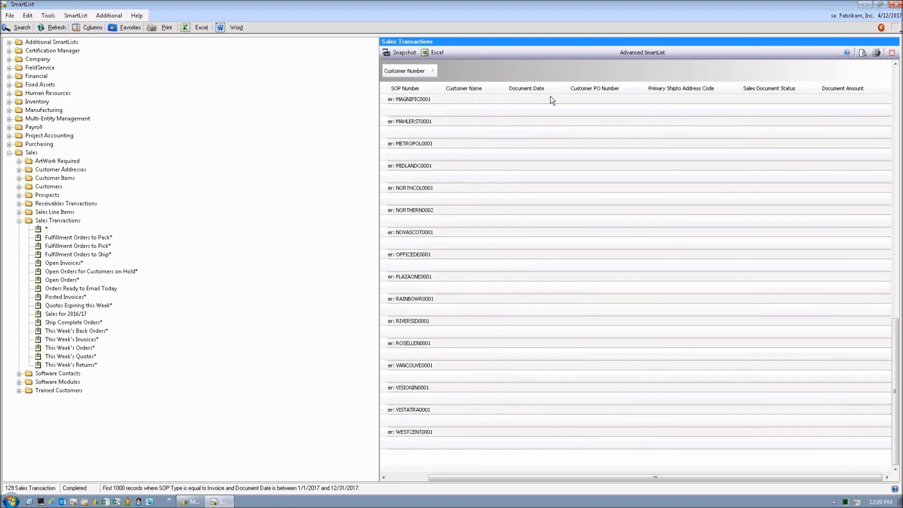
{"action": "right_click", "coordinate": [509, 112]}
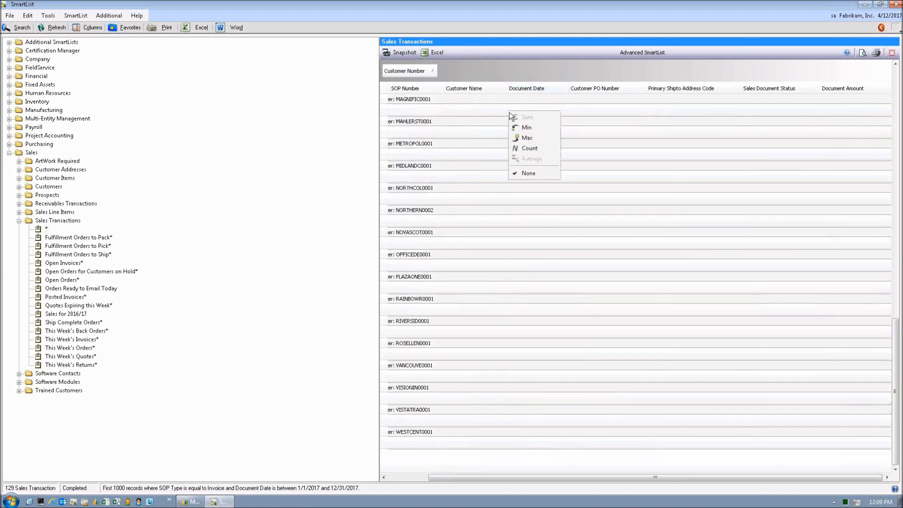
{"action": "left_click", "coordinate": [543, 148]}
{"action": "right_click", "coordinate": [837, 112]}
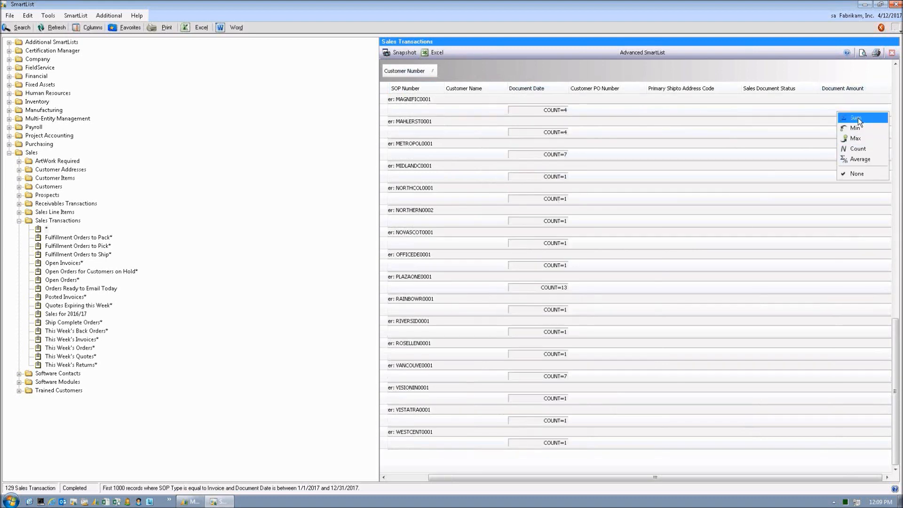
{"action": "left_click", "coordinate": [858, 118]}
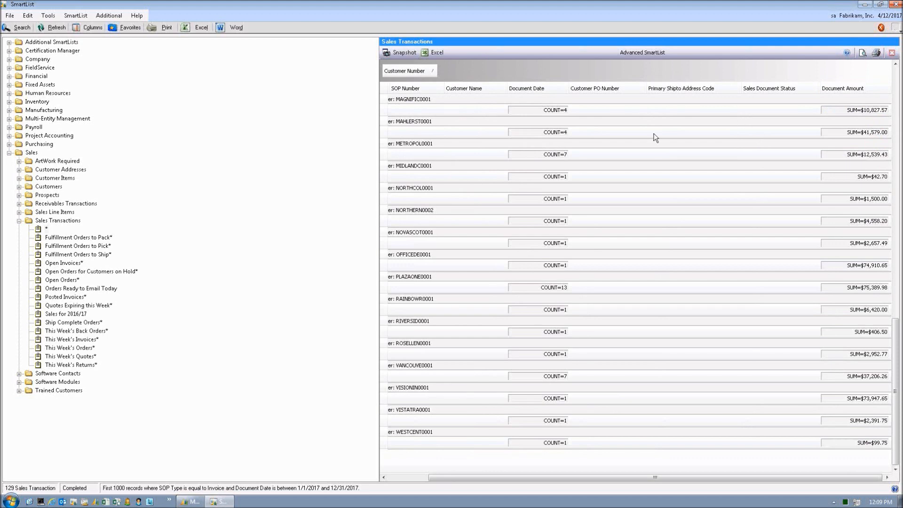
- Export the grouped list to Excel and switch to the workbook, viewing outline levels 1 to 4 in turn
{"action": "left_click", "coordinate": [433, 52]}
{"action": "left_click", "coordinate": [253, 502]}
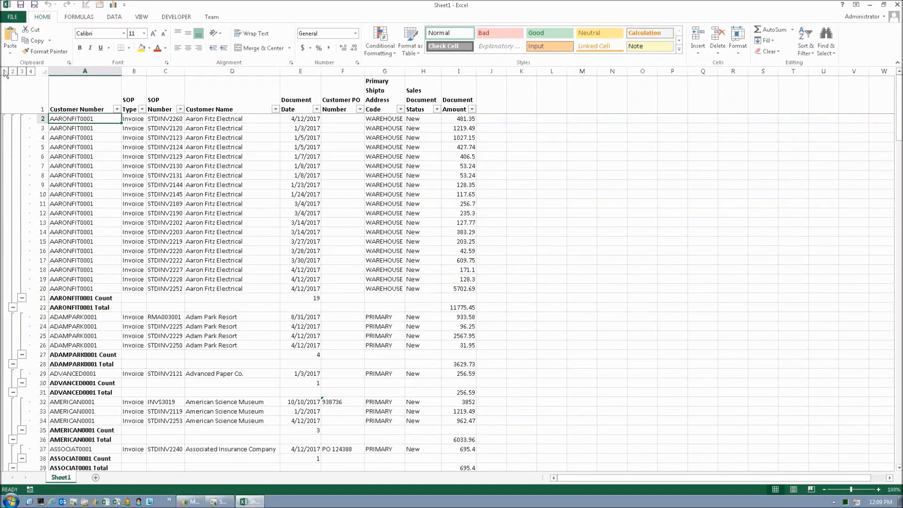
{"action": "left_click", "coordinate": [4, 72]}
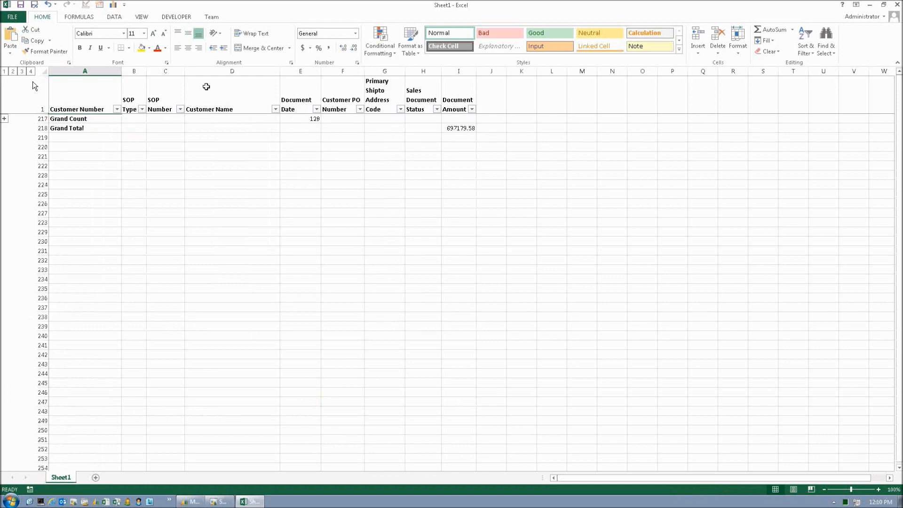
{"action": "left_click", "coordinate": [14, 71]}
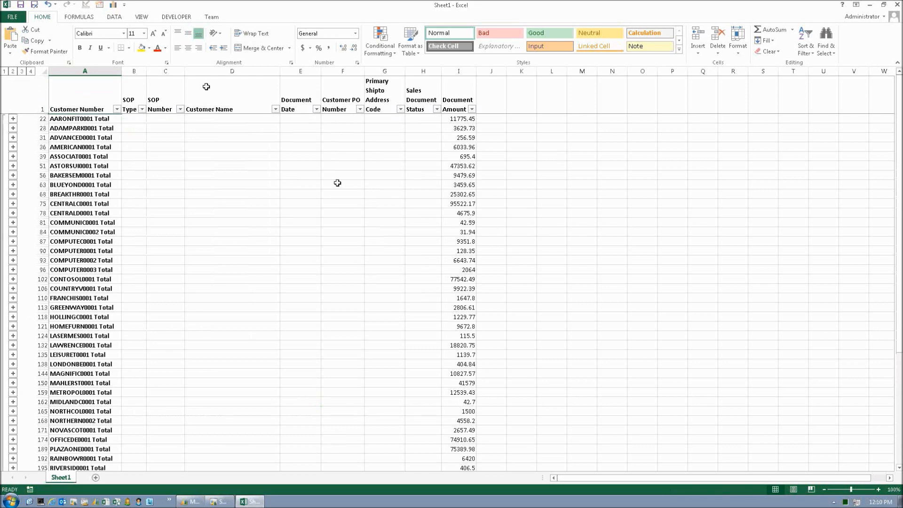
{"action": "left_click", "coordinate": [22, 72]}
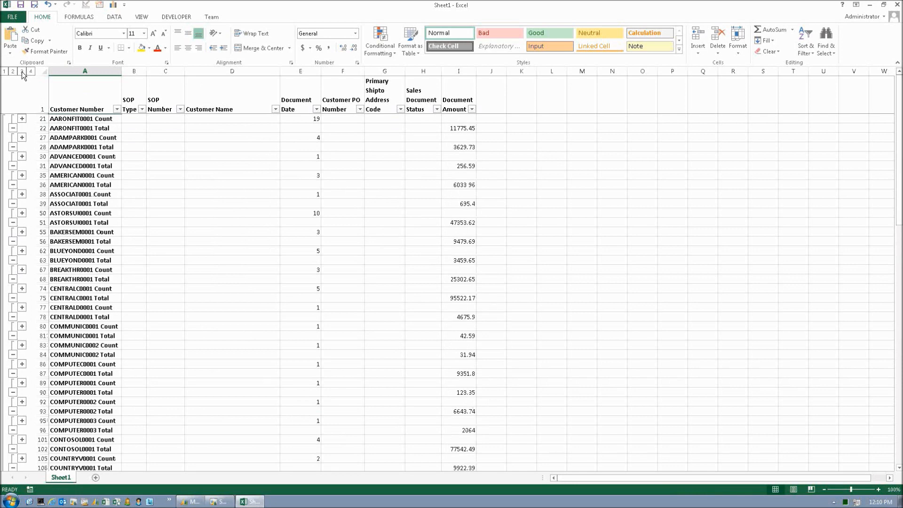
{"action": "left_click", "coordinate": [32, 70]}
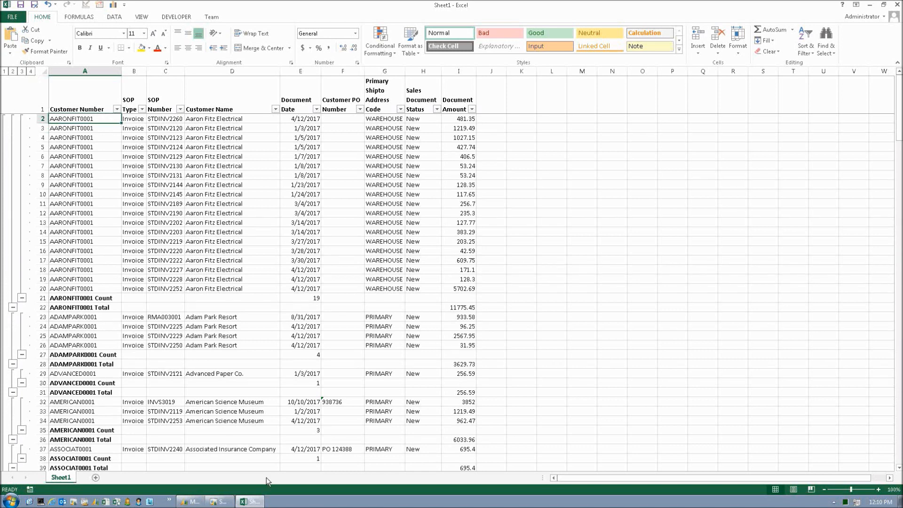
- Switch back to SmartList and remove the Customer Number grouping, placing the column after SOP Number
{"action": "left_click", "coordinate": [223, 502]}
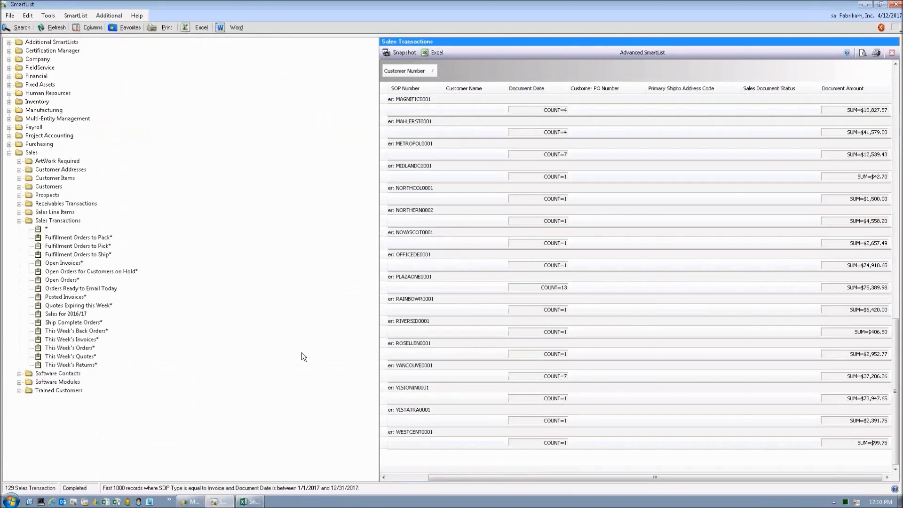
{"action": "left_click_drag", "start_coordinate": [417, 69], "coordinate": [454, 89]}
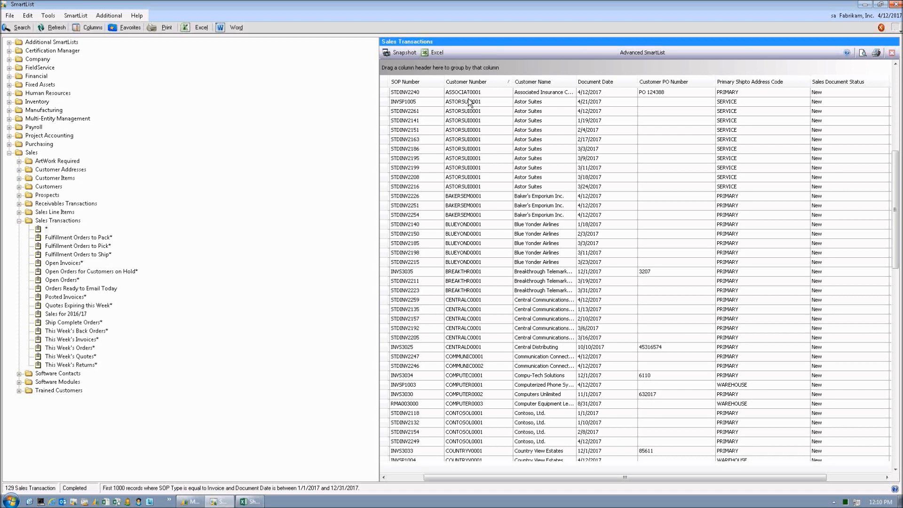
- Choose the Address 1 field from the available columns for the Sales Transactions list
{"action": "left_click", "coordinate": [93, 29]}
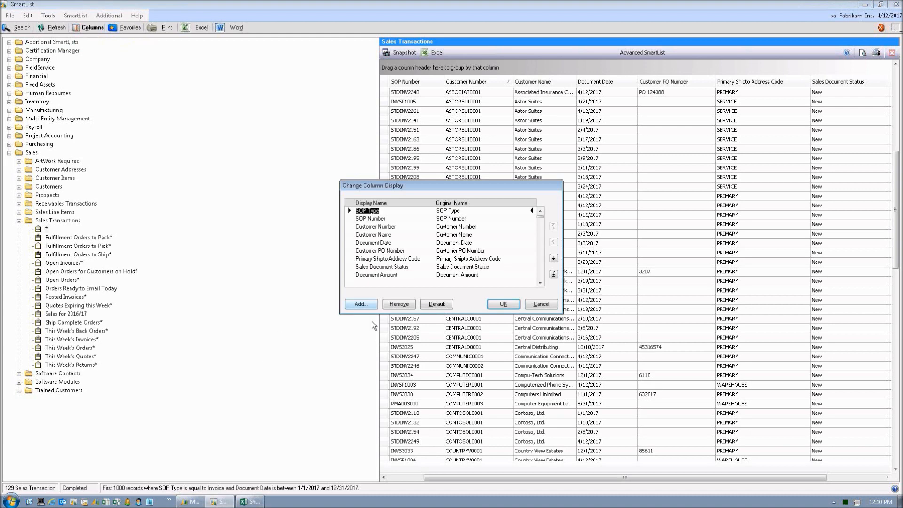
{"action": "left_click", "coordinate": [365, 304]}
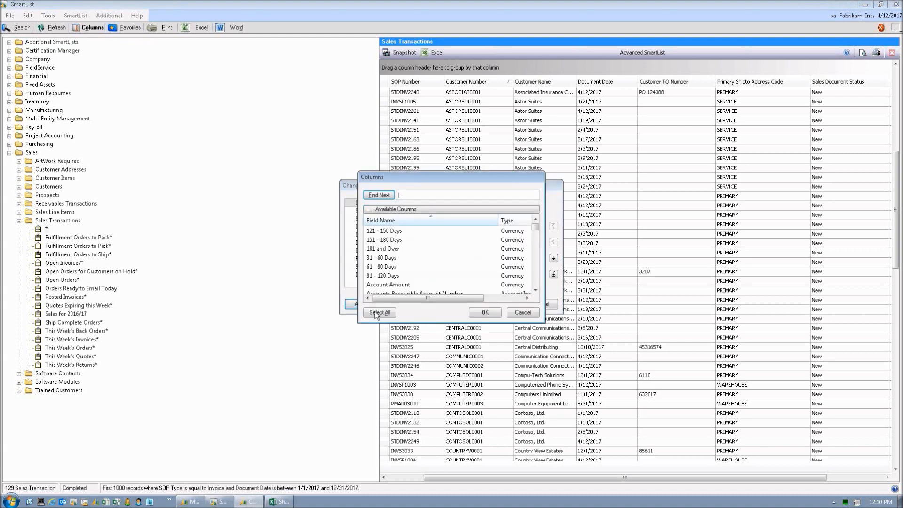
{"action": "left_click", "coordinate": [535, 292]}
{"action": "left_click", "coordinate": [535, 291]}
{"action": "left_click", "coordinate": [535, 291]}
{"action": "left_click", "coordinate": [535, 292]}
{"action": "left_click", "coordinate": [535, 290]}
{"action": "left_click", "coordinate": [536, 290]}
{"action": "left_click", "coordinate": [535, 290]}
{"action": "left_click", "coordinate": [536, 290]}
{"action": "left_click", "coordinate": [535, 290]}
{"action": "left_click", "coordinate": [536, 290]}
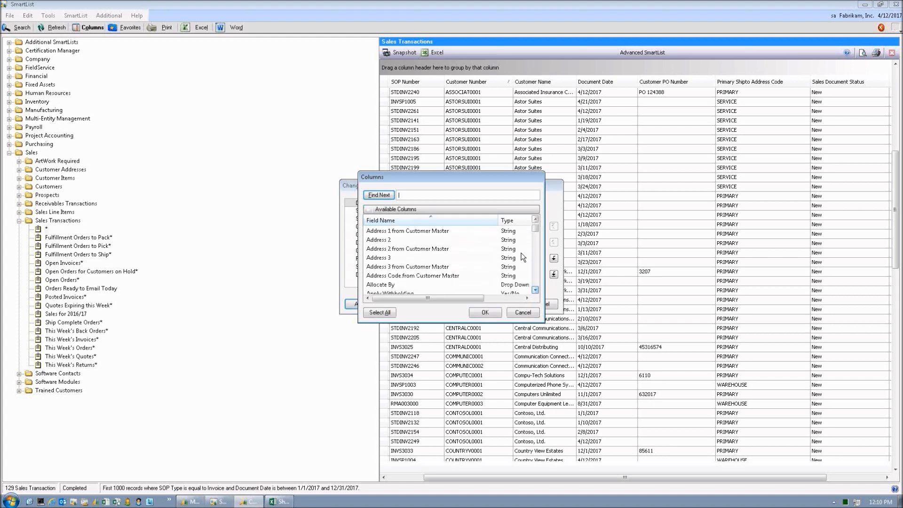
{"action": "left_click", "coordinate": [535, 219]}
{"action": "left_click", "coordinate": [536, 219]}
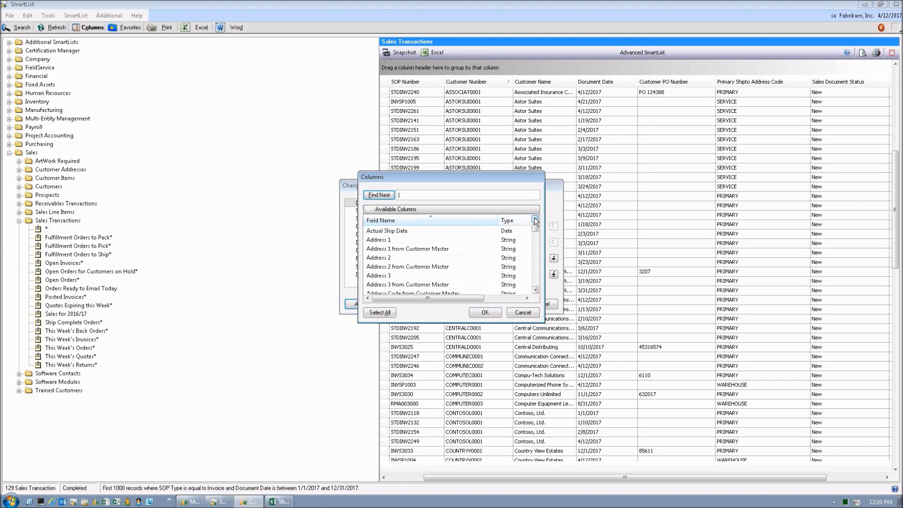
{"action": "left_click", "coordinate": [391, 242]}
{"action": "left_click", "coordinate": [477, 313]}
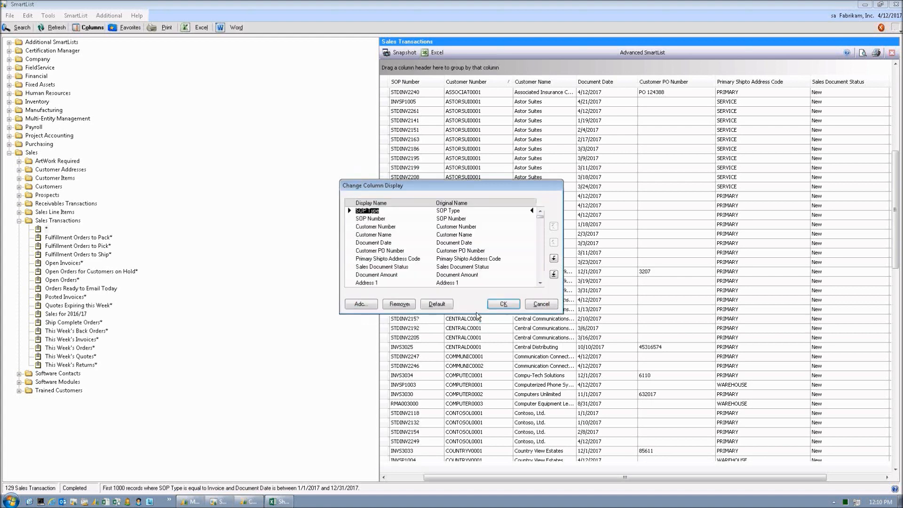
- Find the City field and include it as a column, apply the column changes, and check the added columns in the list
{"action": "left_click", "coordinate": [362, 304]}
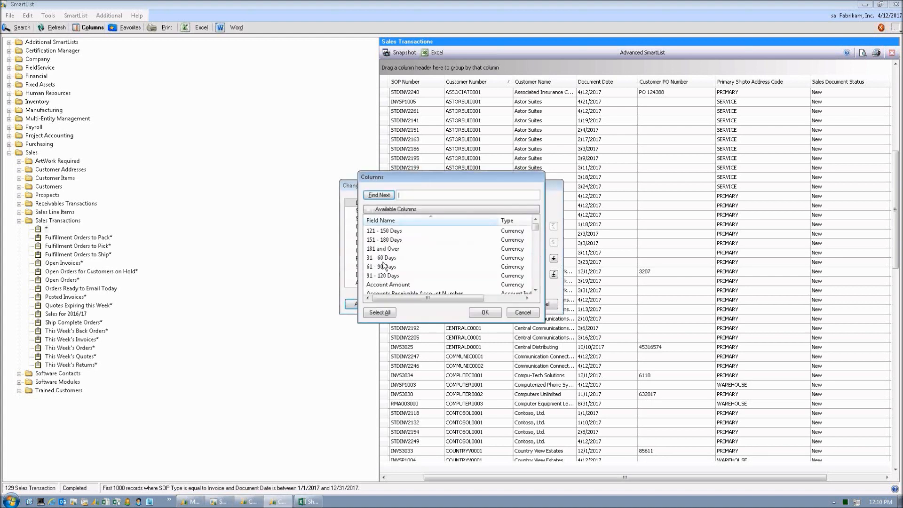
{"action": "type", "text": "city"}
{"action": "left_click", "coordinate": [378, 195]}
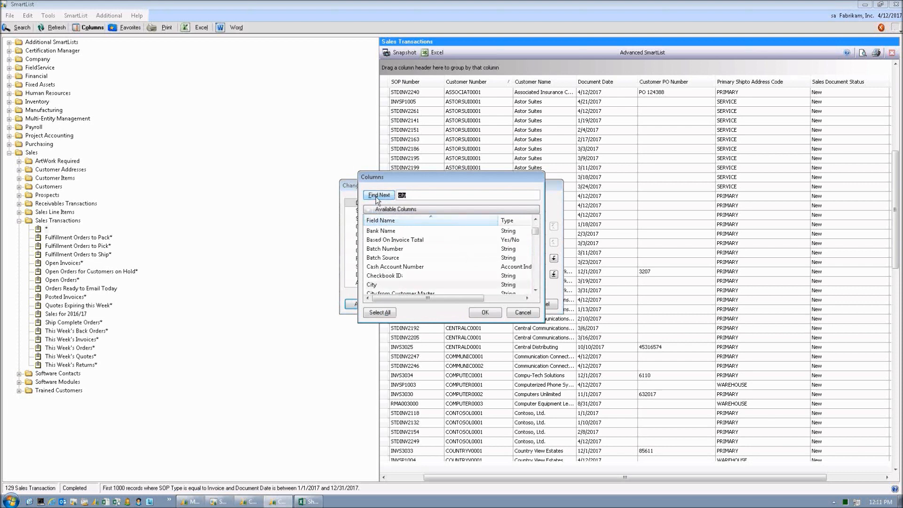
{"action": "left_click", "coordinate": [371, 285]}
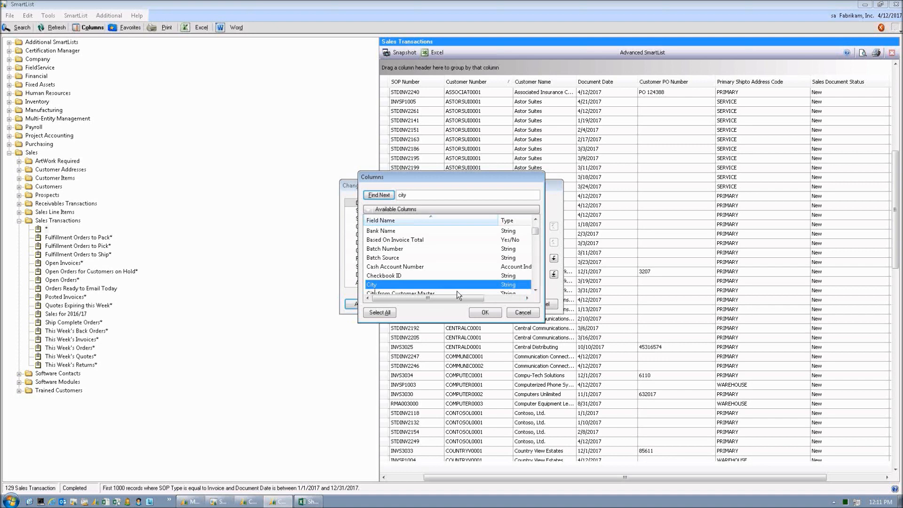
{"action": "scroll", "coordinate": [457, 291], "scroll_direction": "up", "scroll_amount": 1}
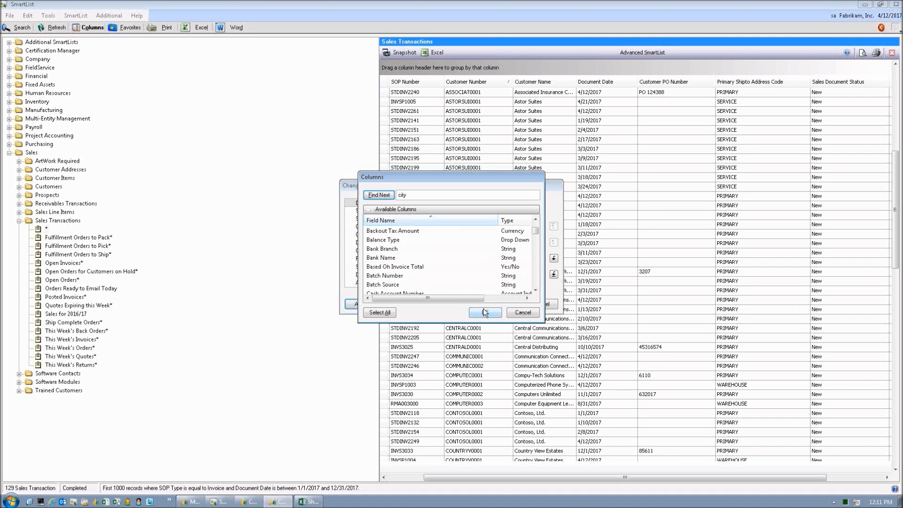
{"action": "left_click", "coordinate": [536, 290]}
{"action": "left_click", "coordinate": [535, 290]}
{"action": "left_click", "coordinate": [535, 290]}
{"action": "left_click", "coordinate": [485, 313]}
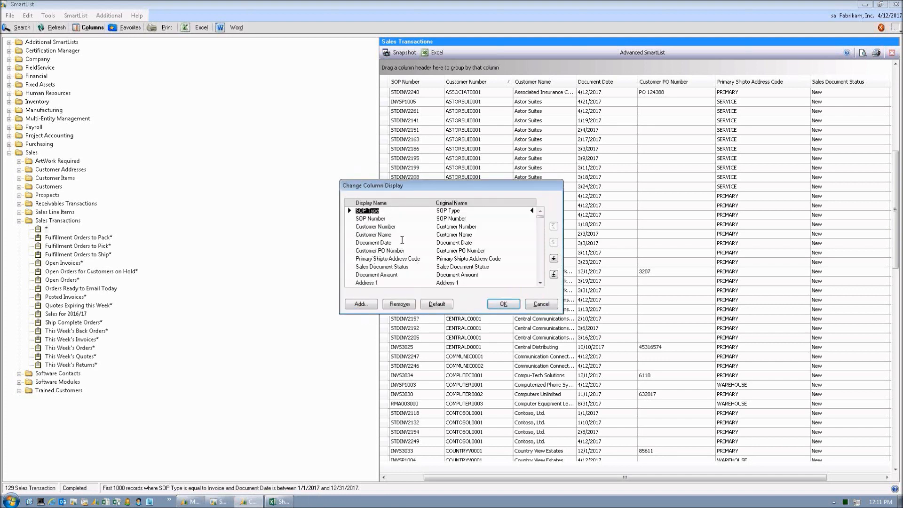
{"action": "left_click", "coordinate": [541, 284]}
{"action": "left_click", "coordinate": [503, 305]}
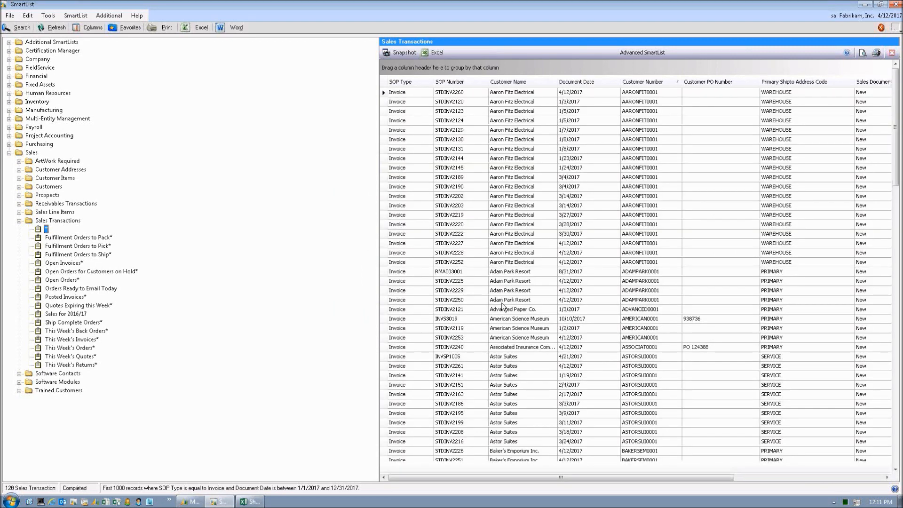
{"action": "left_click_drag", "start_coordinate": [803, 486], "coordinate": [902, 486]}
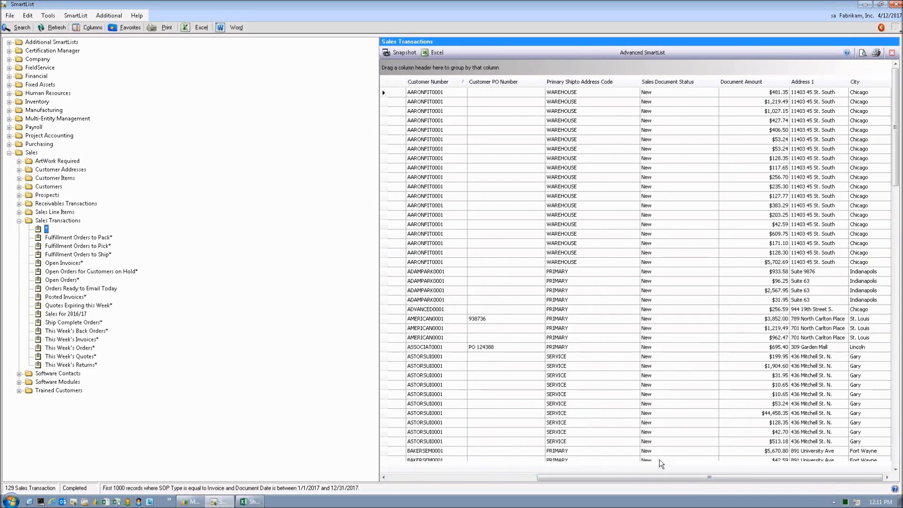
{"action": "left_click_drag", "start_coordinate": [662, 476], "coordinate": [419, 475]}
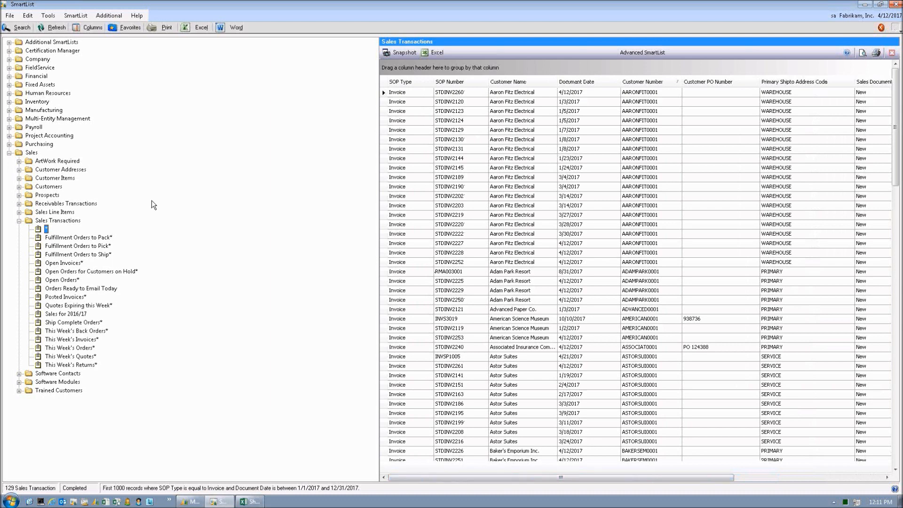
- Save the list as a favorite named 2017 Sales, visible to System, together with a reminder
{"action": "left_click", "coordinate": [116, 28]}
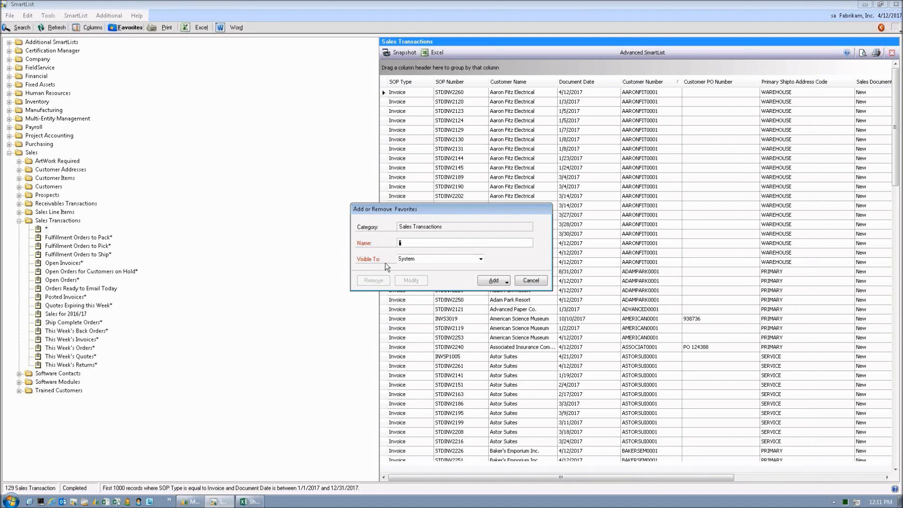
{"action": "type", "text": "2017 Sales"}
{"action": "left_click", "coordinate": [481, 259]}
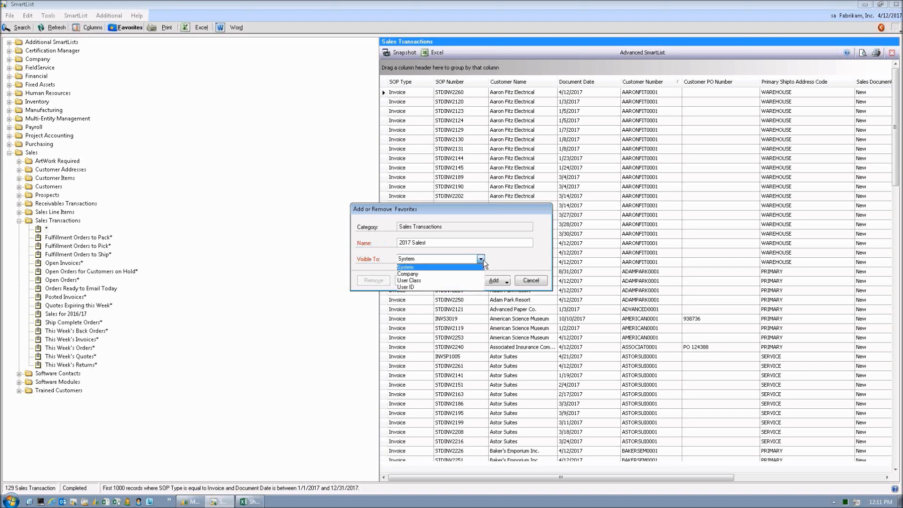
{"action": "left_click", "coordinate": [501, 273]}
{"action": "left_click", "coordinate": [500, 280]}
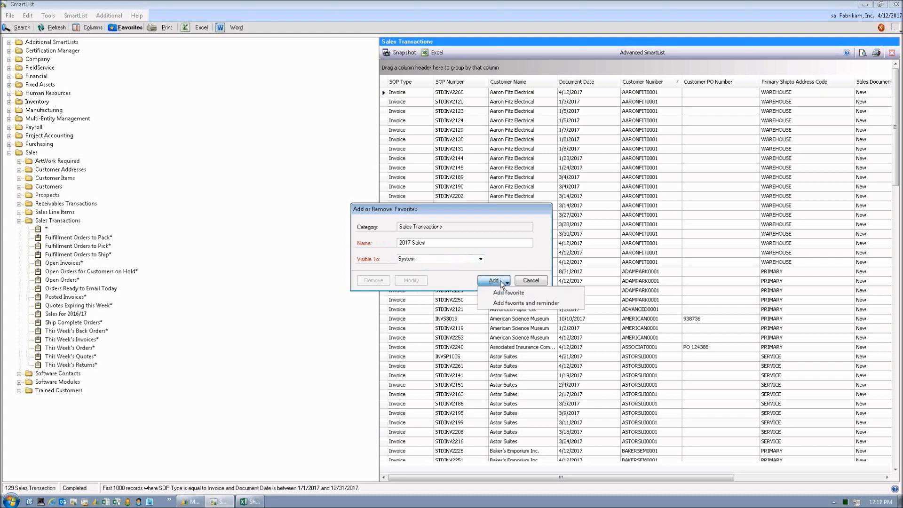
{"action": "left_click", "coordinate": [521, 304]}
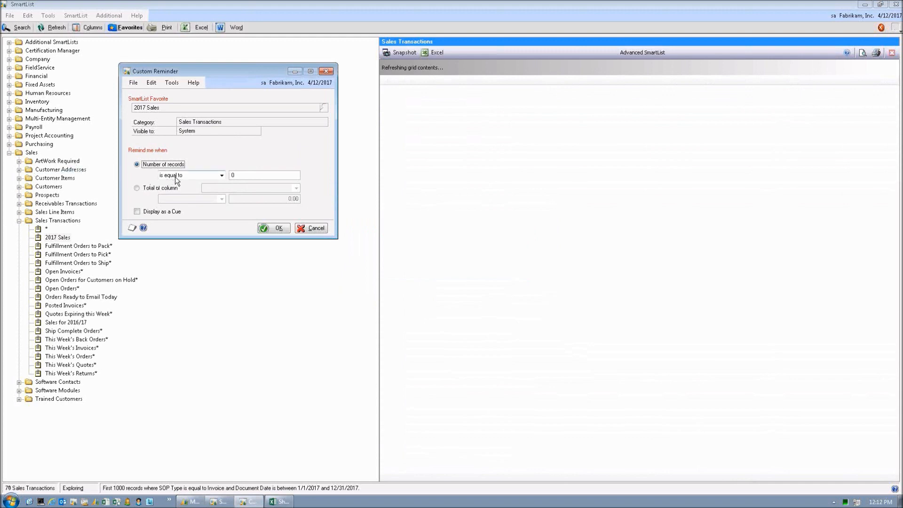
- Set the reminder to trigger when the number of records is greater than 1 and display it as a cue
{"action": "left_click", "coordinate": [217, 176]}
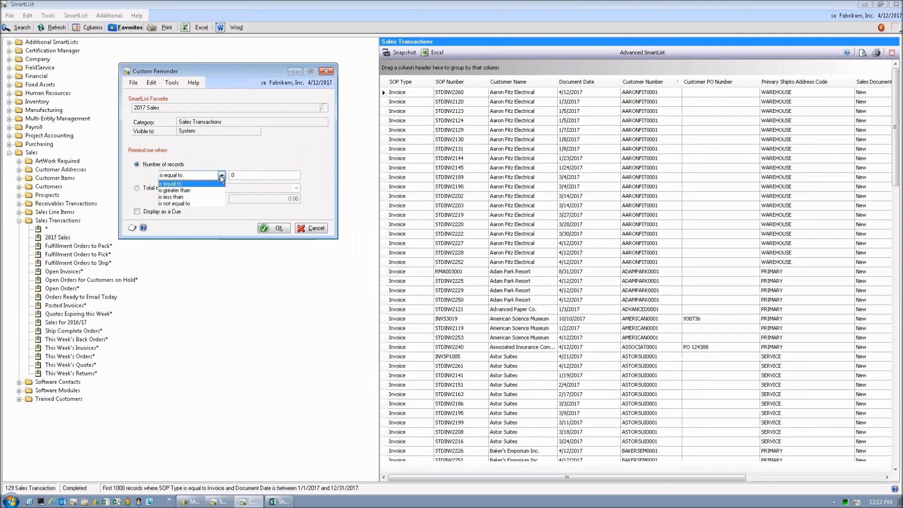
{"action": "left_click", "coordinate": [188, 186]}
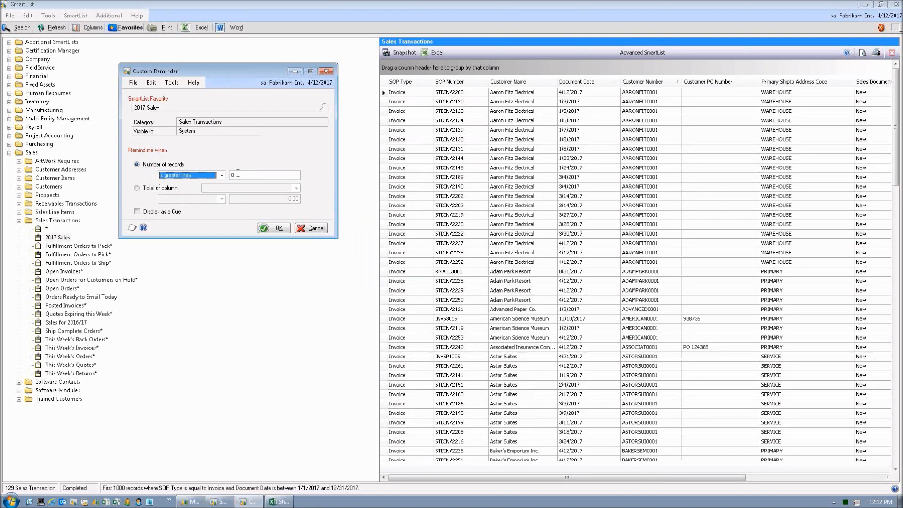
{"action": "left_click", "coordinate": [248, 175]}
{"action": "type", "text": "1"}
{"action": "left_click", "coordinate": [136, 211]}
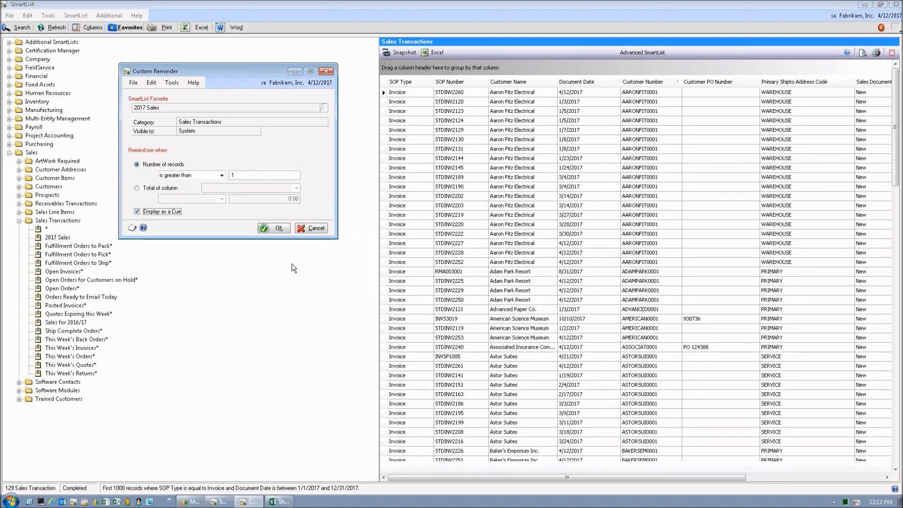
{"action": "left_click", "coordinate": [283, 227]}
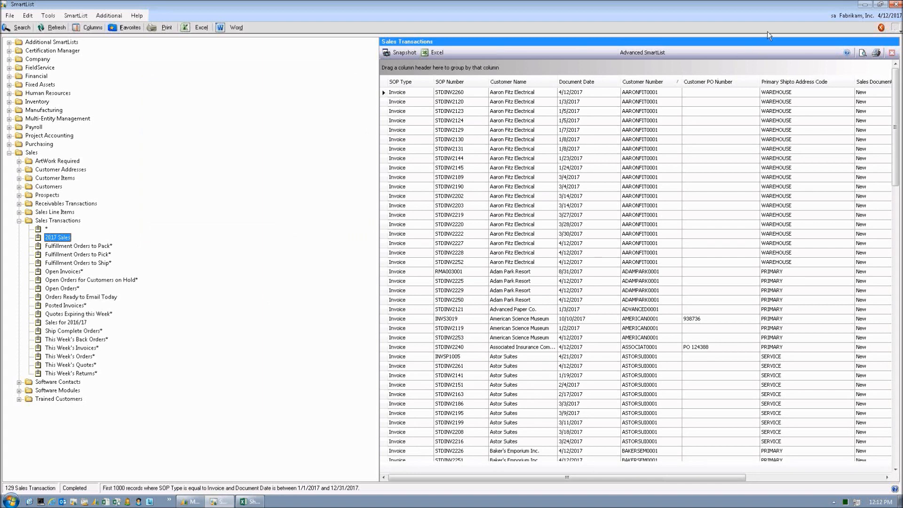
- Close SmartList, refresh the home page, and open the 2017 Sales cue from the reminders
{"action": "left_click", "coordinate": [895, 6]}
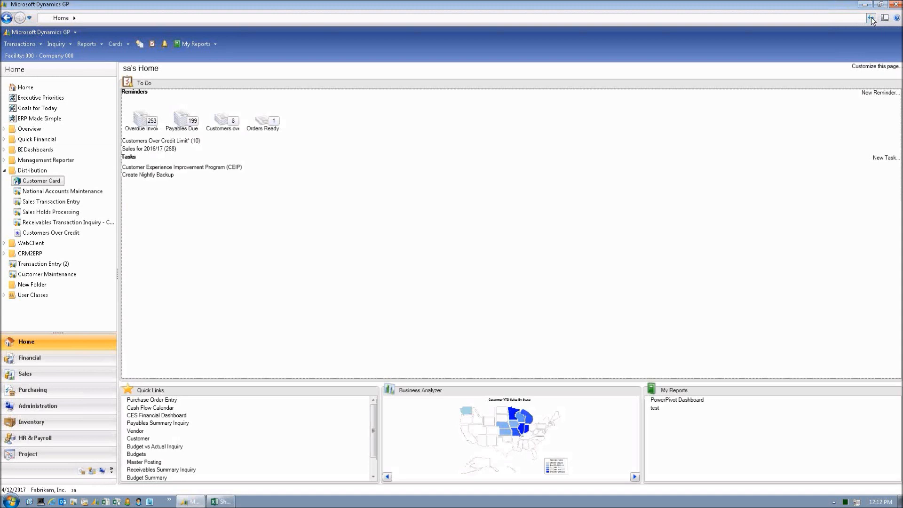
{"action": "left_click", "coordinate": [872, 19]}
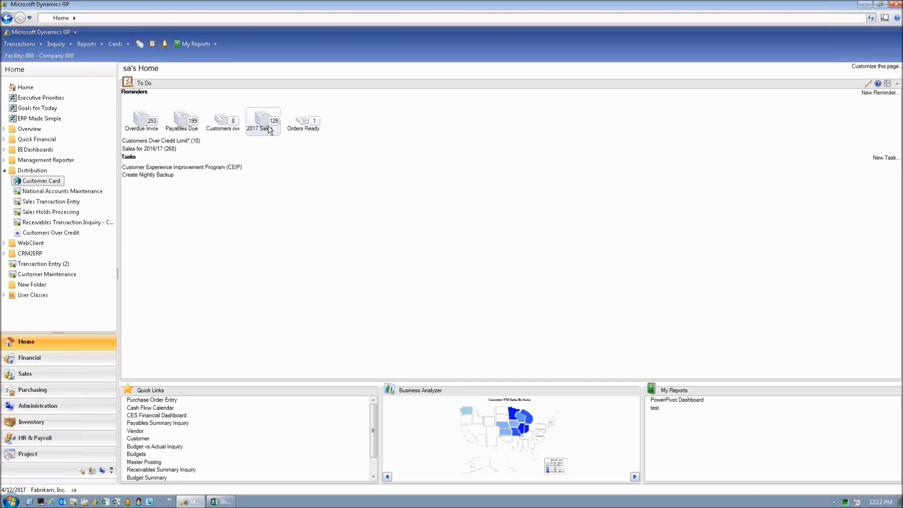
{"action": "left_click", "coordinate": [269, 126]}
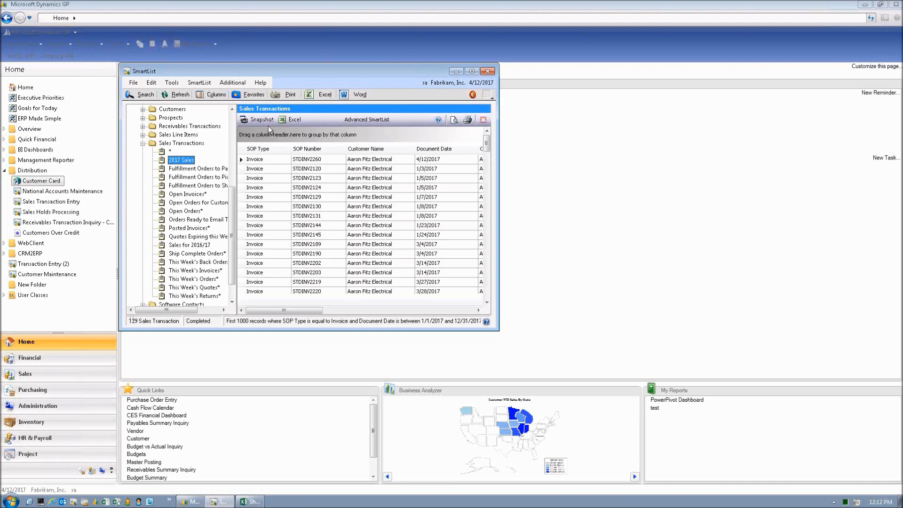
- Drill down into the third invoice in the 2017 Sales list, and close both the inquiry and SmartList
{"action": "double_click", "coordinate": [310, 178]}
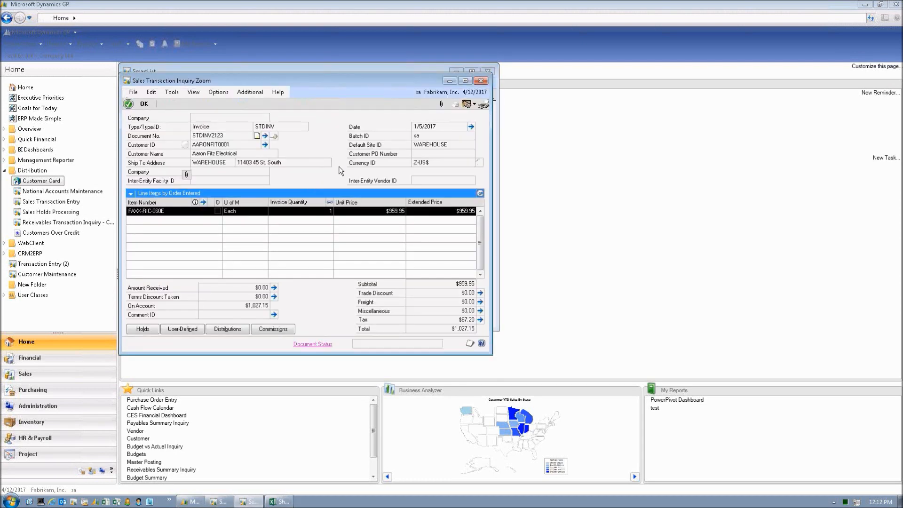
{"action": "left_click", "coordinate": [482, 76]}
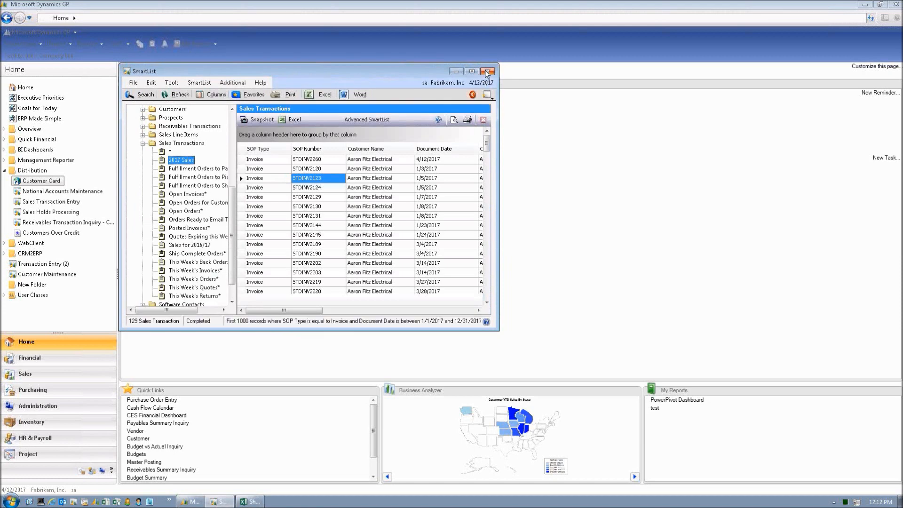
{"action": "left_click", "coordinate": [487, 72]}
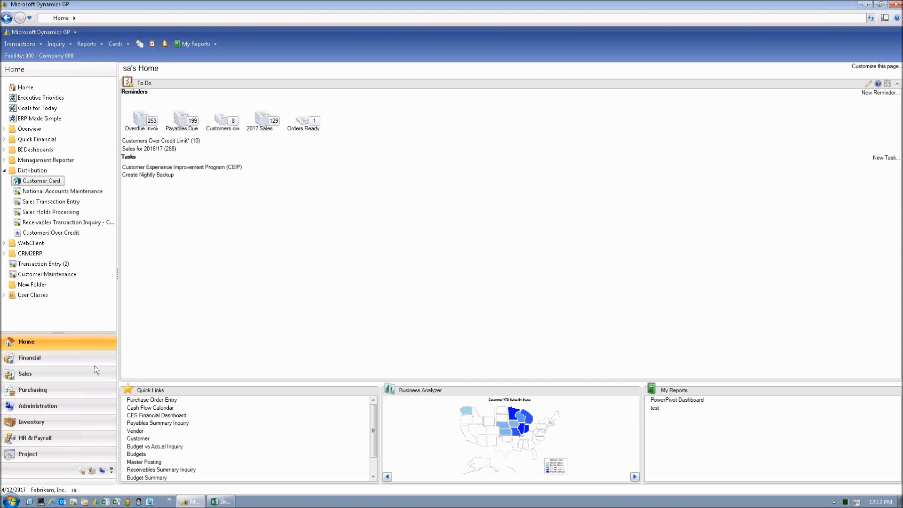
- Open the SmartList Favorites list in the Sales area and view the Customers over 50k favorite
{"action": "left_click", "coordinate": [63, 373]}
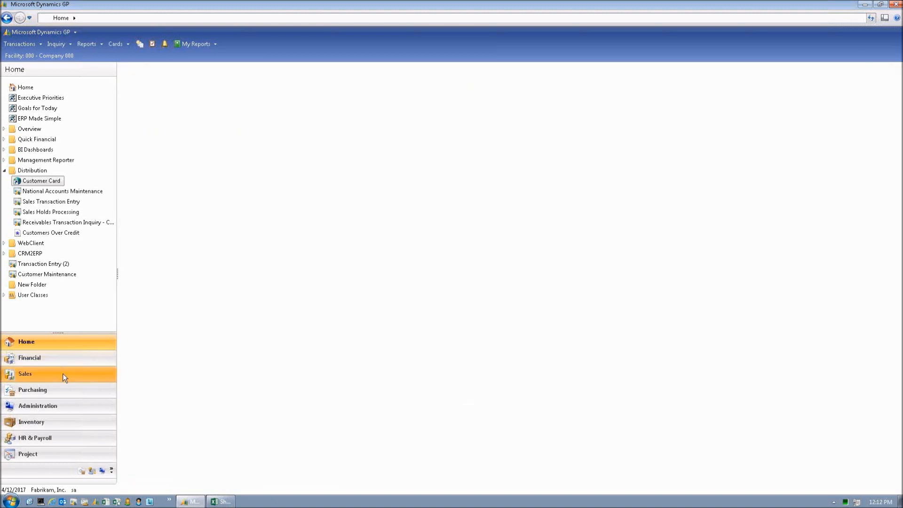
{"action": "left_click", "coordinate": [34, 222]}
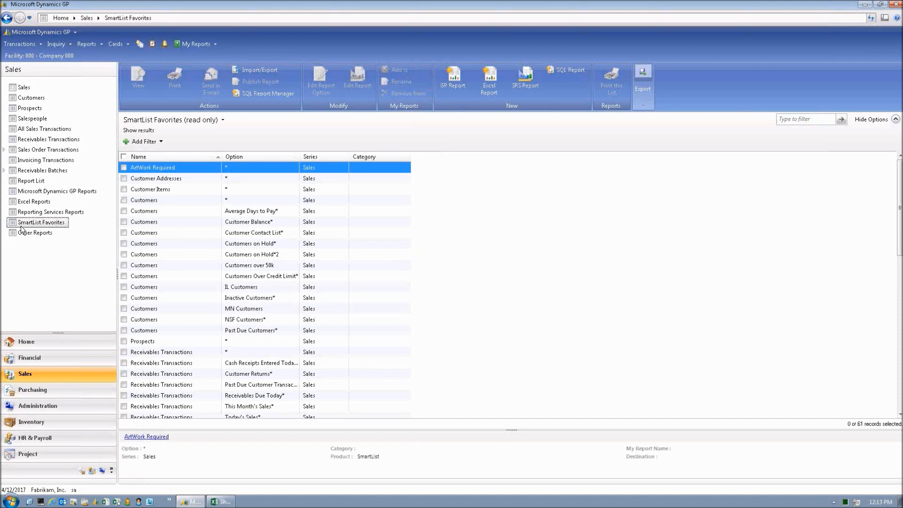
{"action": "left_click", "coordinate": [141, 266]}
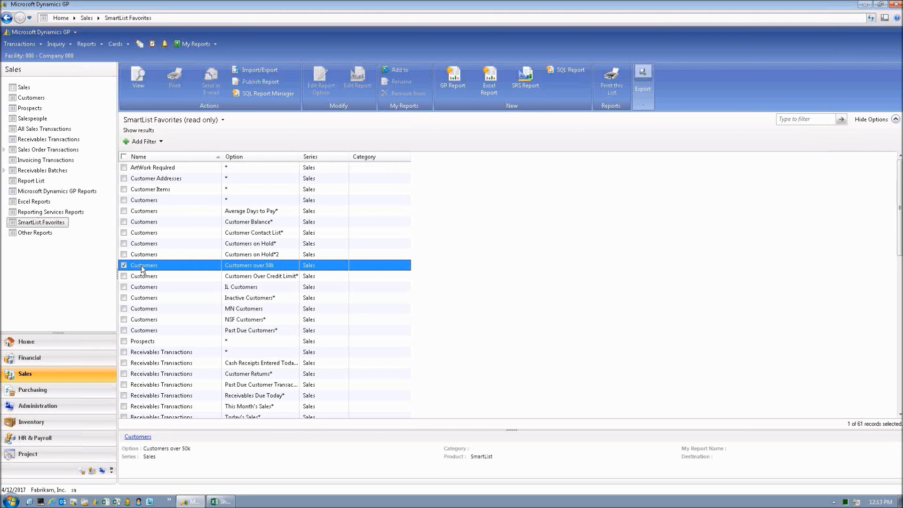
{"action": "left_click", "coordinate": [143, 72]}
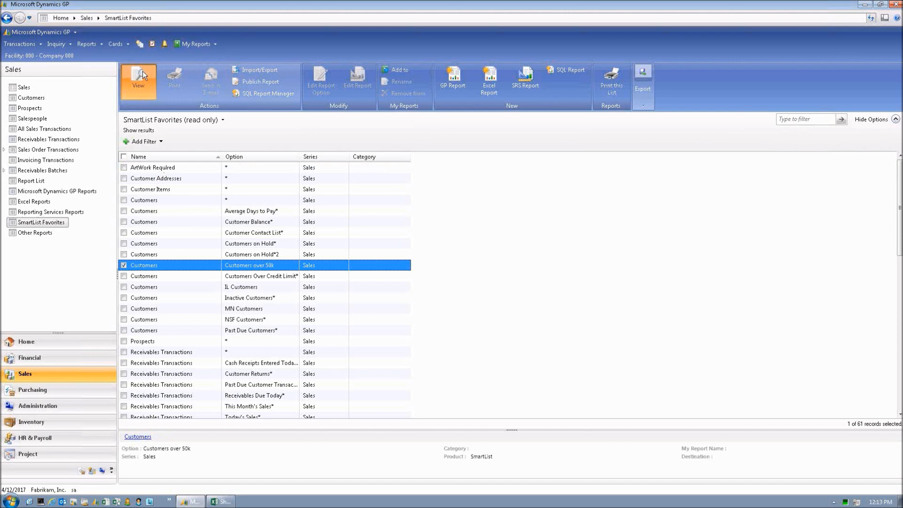